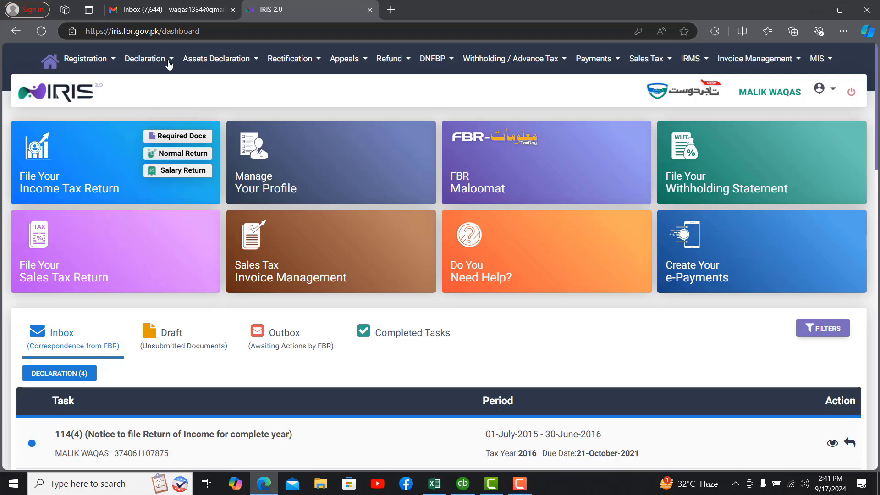
click(168, 64)
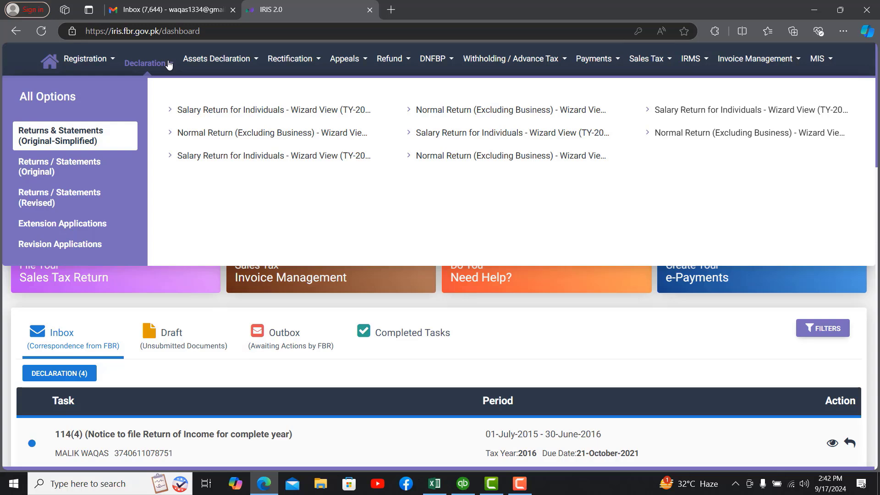
click(98, 168)
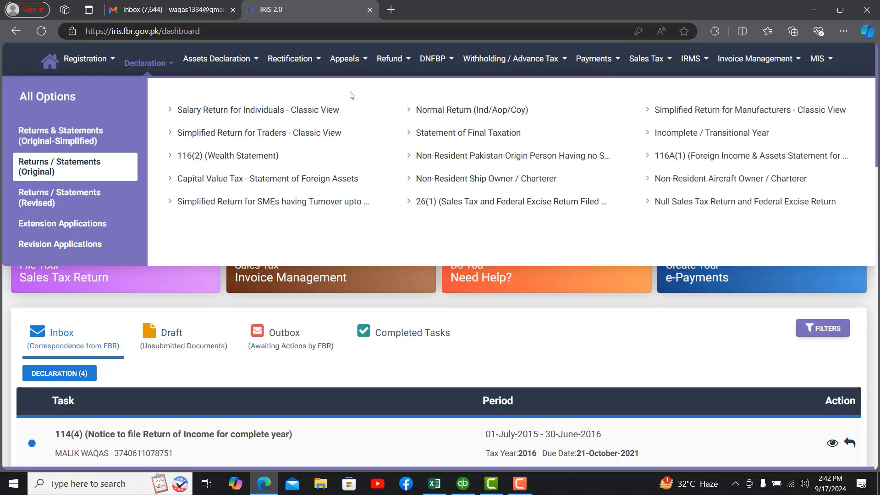
click(283, 119)
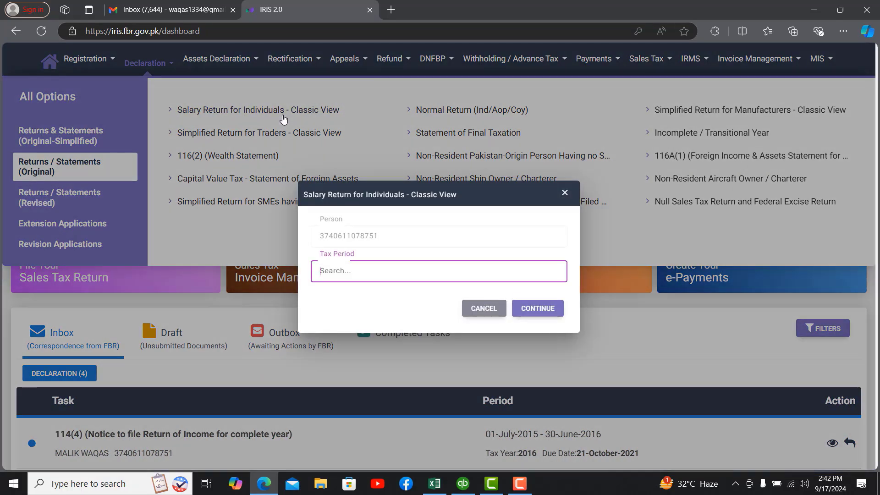
text(2024)
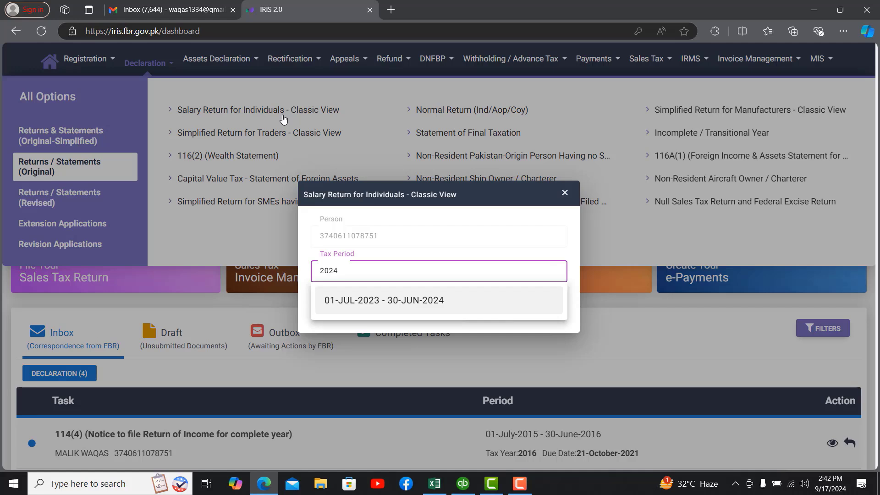
click(408, 301)
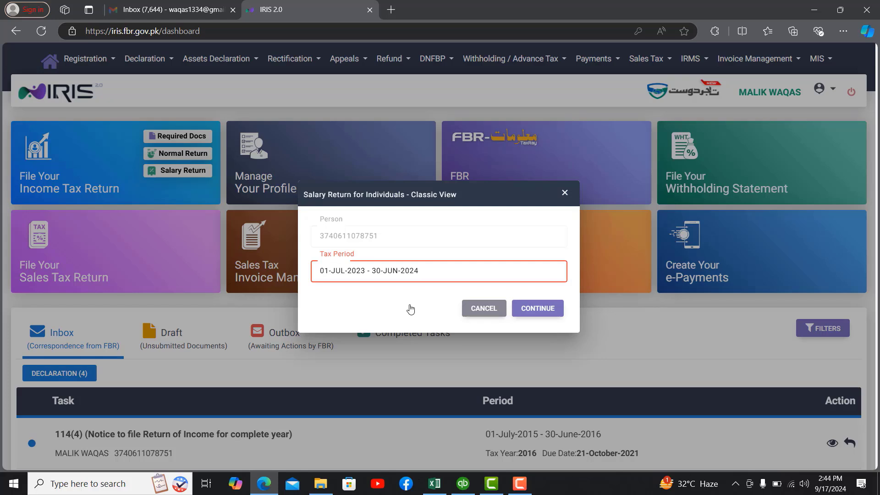
click(535, 310)
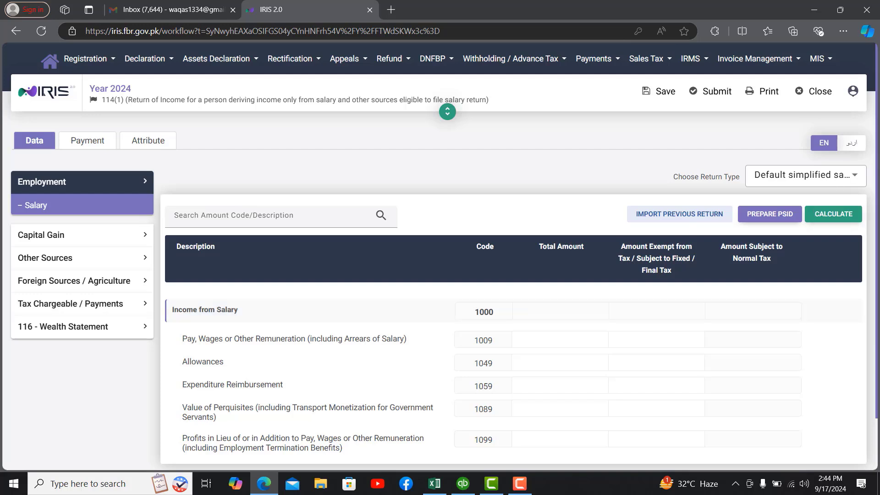
scroll(876, 170, down, 1)
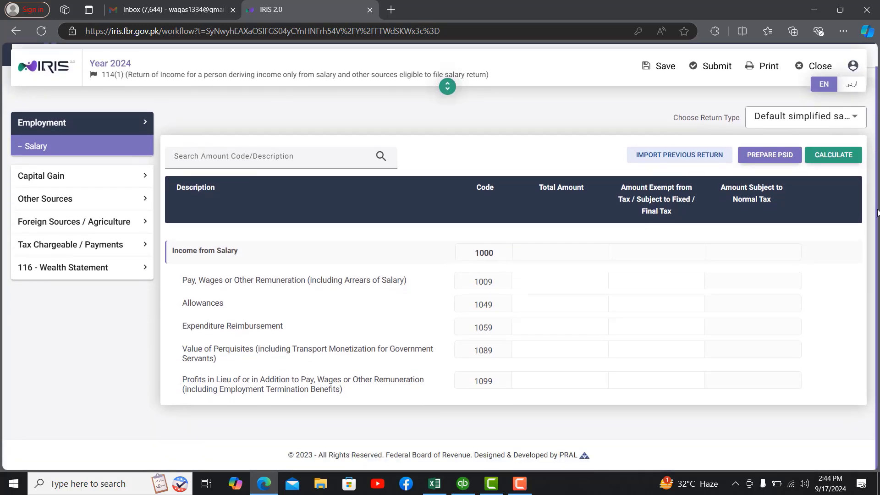
click(69, 152)
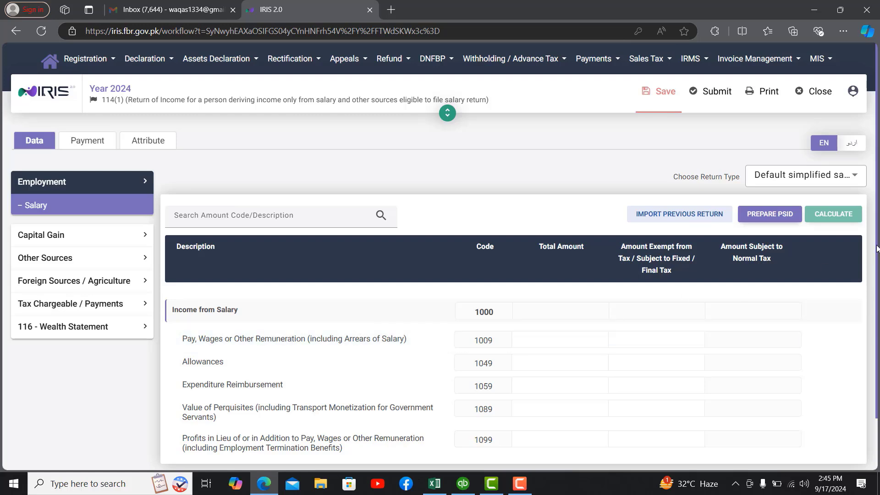
drag(876, 246, 877, 303)
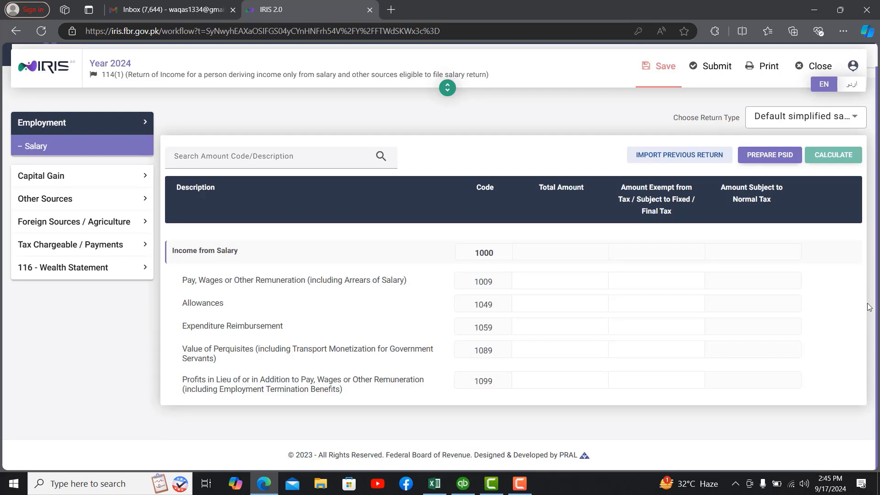
Step: Bring up the monthly salary worksheet and review its Month rows from Jul through June
click(433, 486)
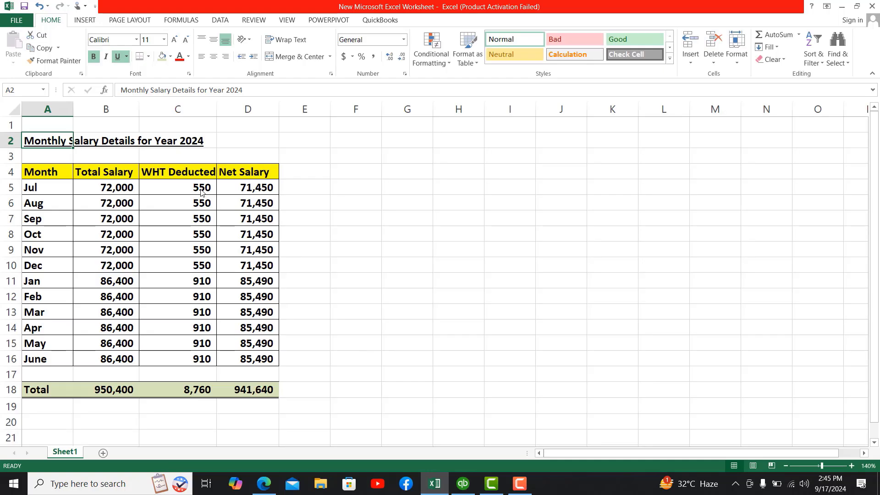
click(42, 172)
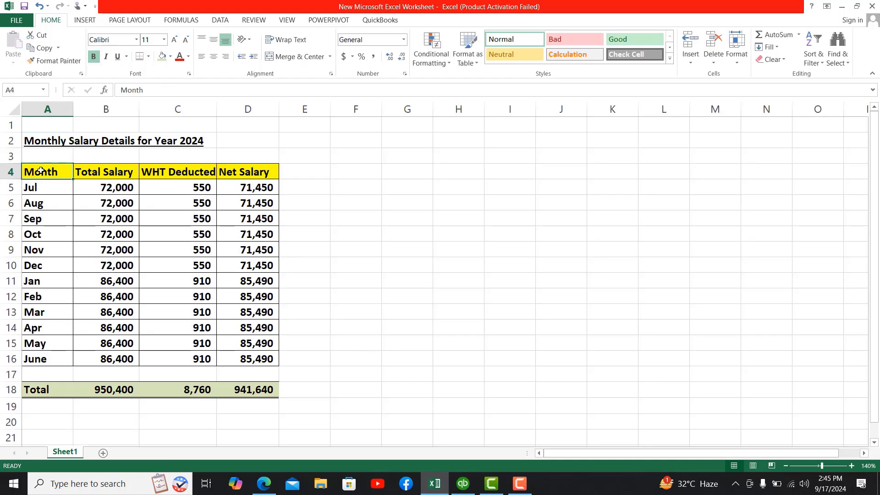
click(57, 188)
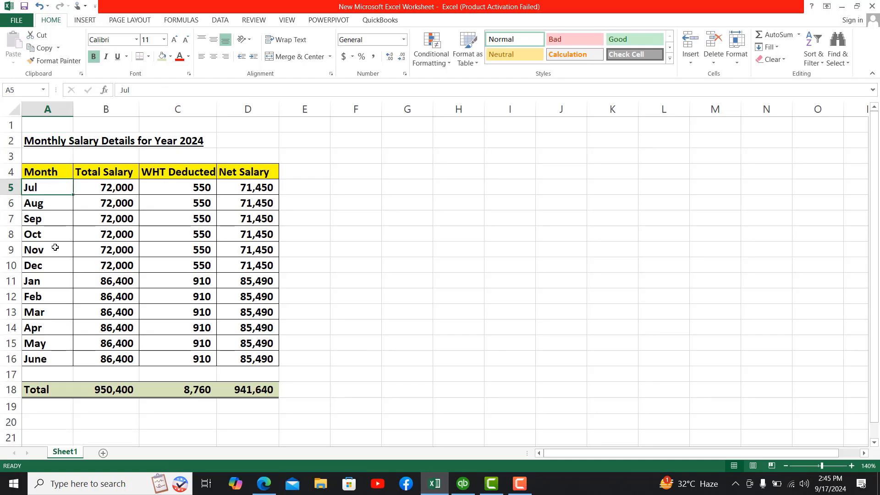
click(37, 360)
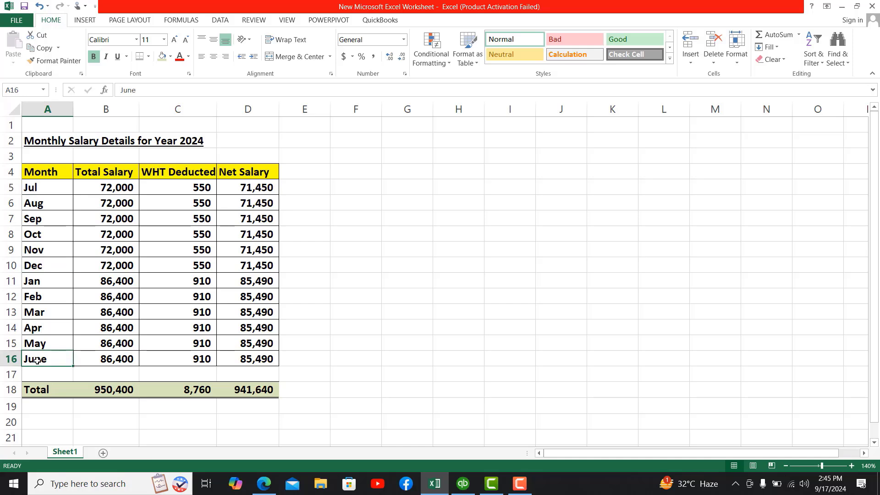
Step: Check the SUM totals in B18, C18 and D18: 950,400 salary, 8,760 WHT, 941,640 net
click(122, 389)
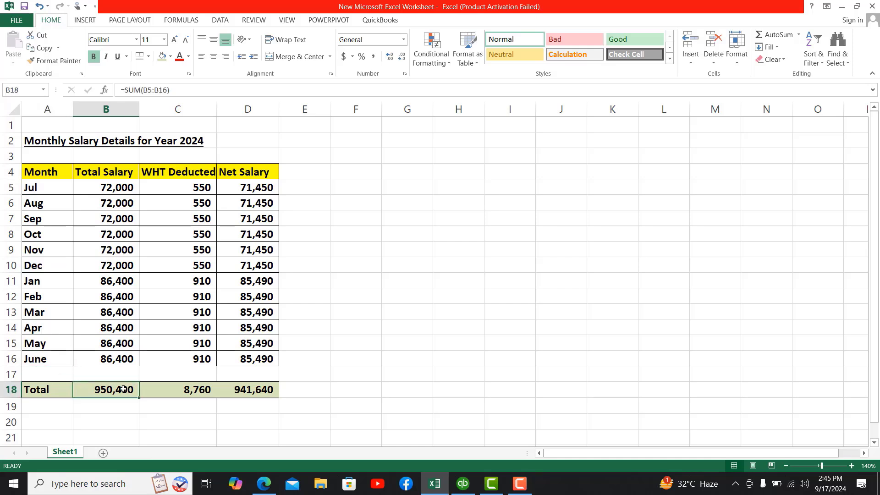
double_click(123, 389)
key(Return)
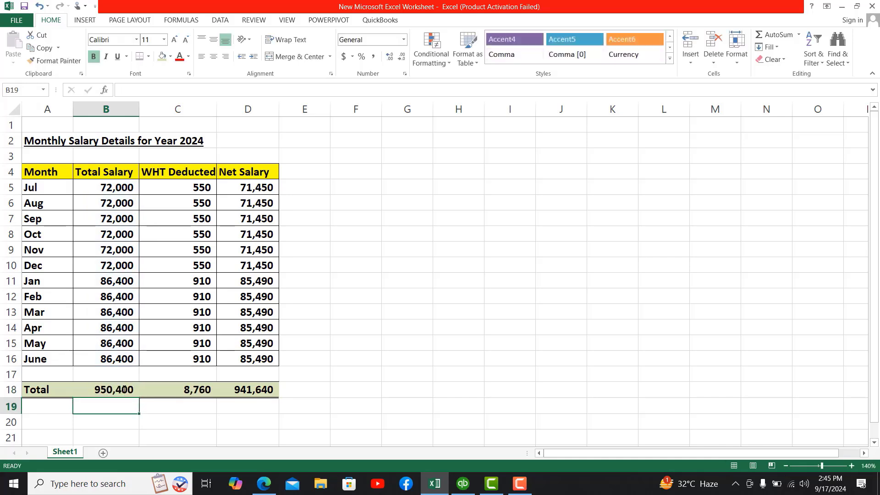
click(187, 390)
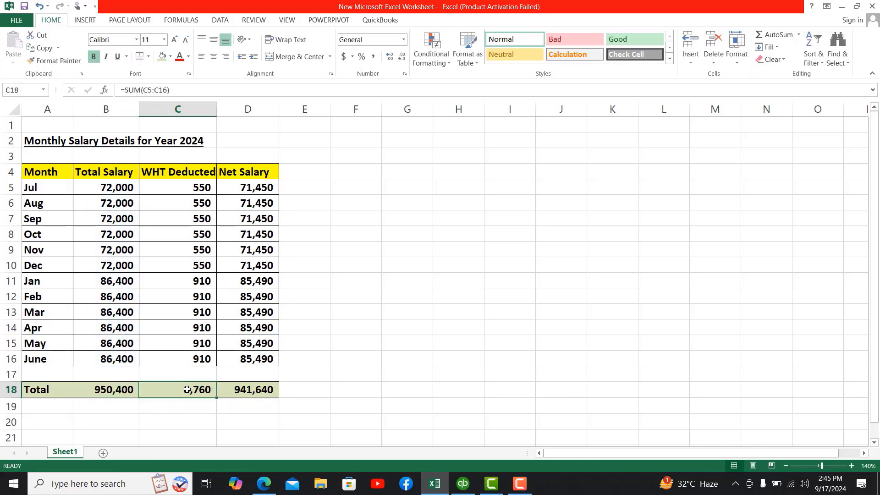
double_click(187, 389)
key(Return)
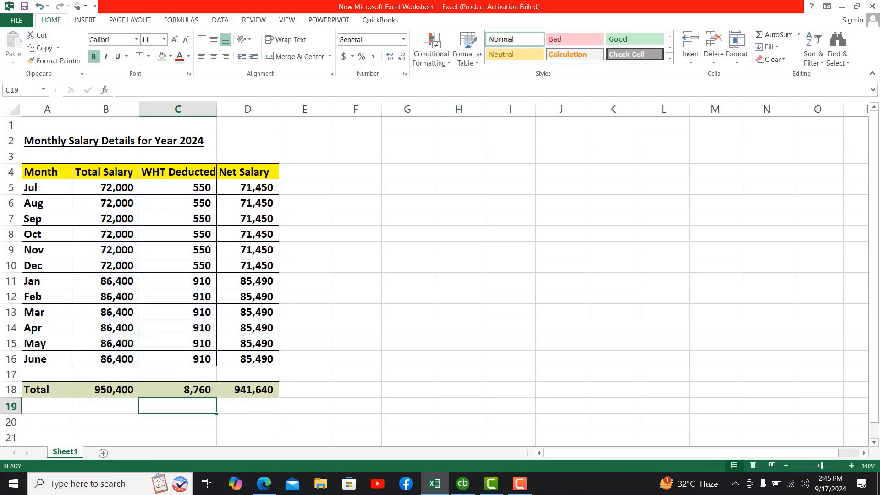
click(250, 390)
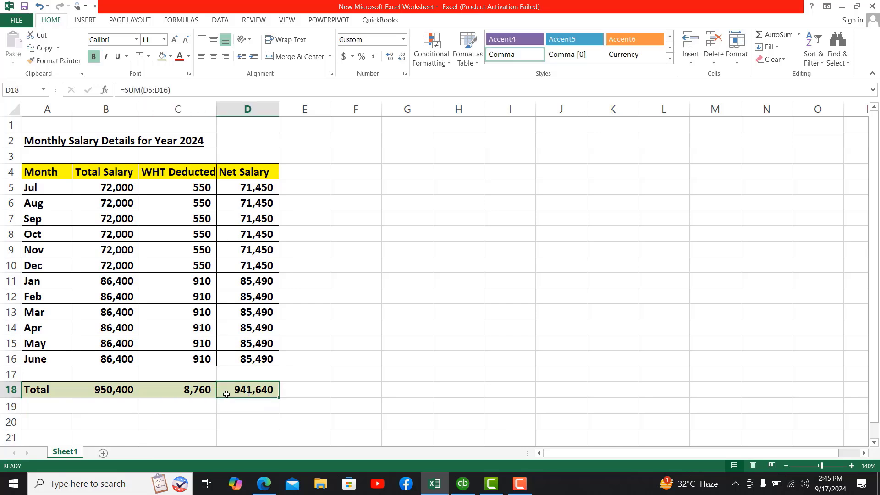
click(119, 390)
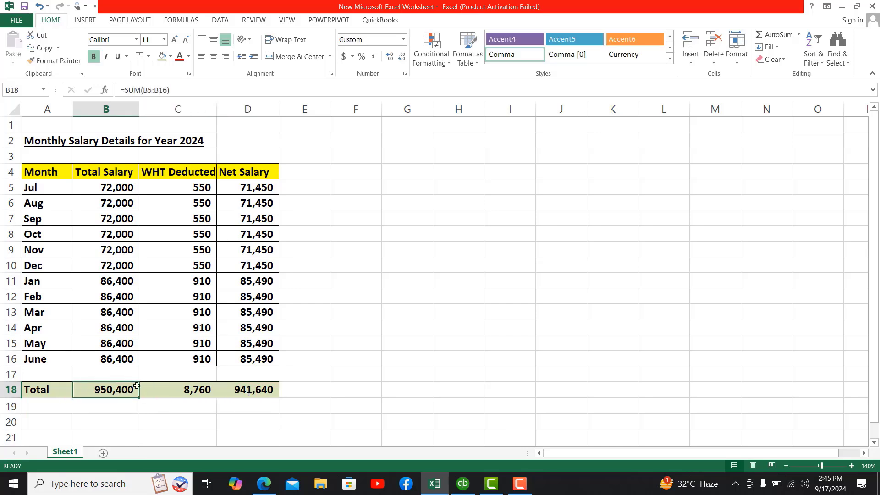
Step: Enter 950,400 as the code 1009 pay and wages total and recalculate the return
click(264, 484)
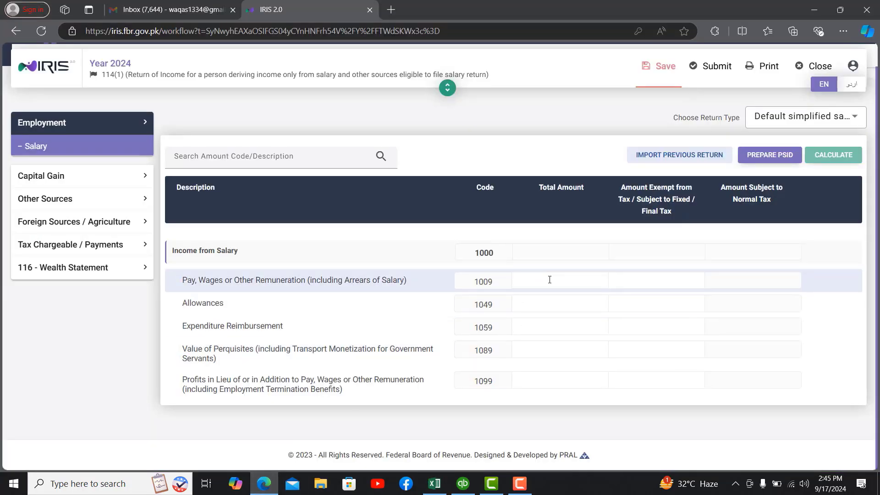
click(550, 279)
text(950400)
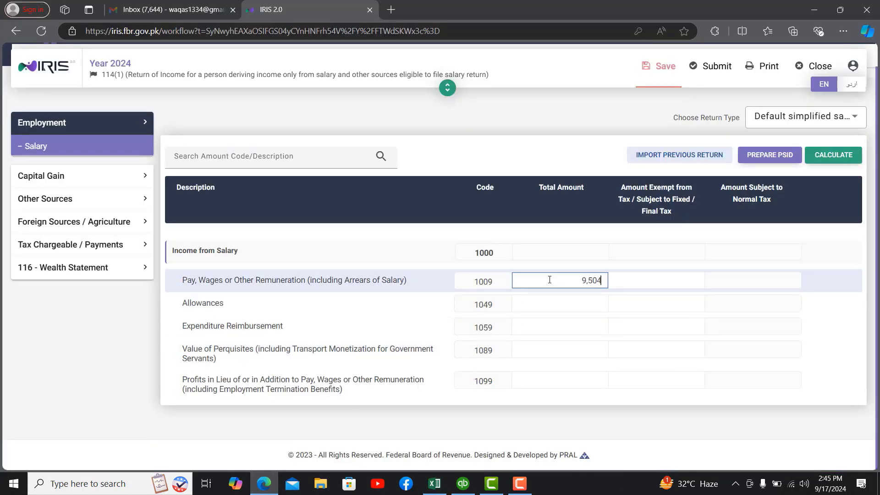
key(Tab)
key(Tab)
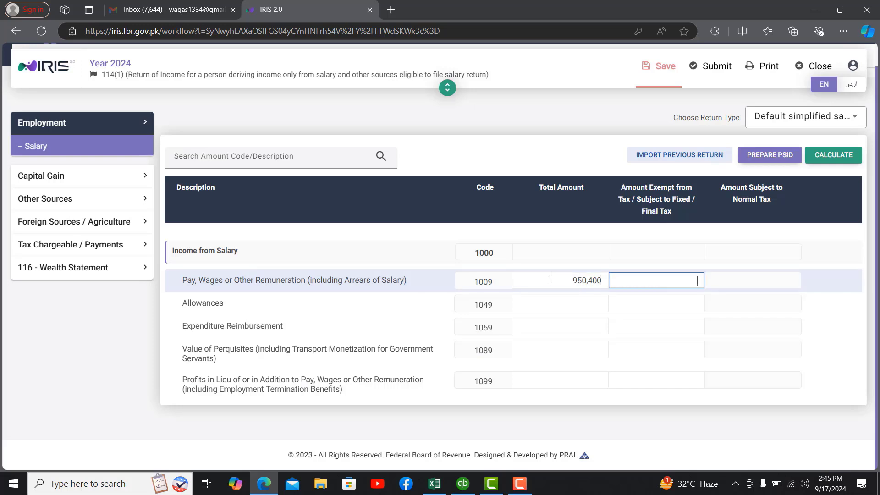
click(824, 158)
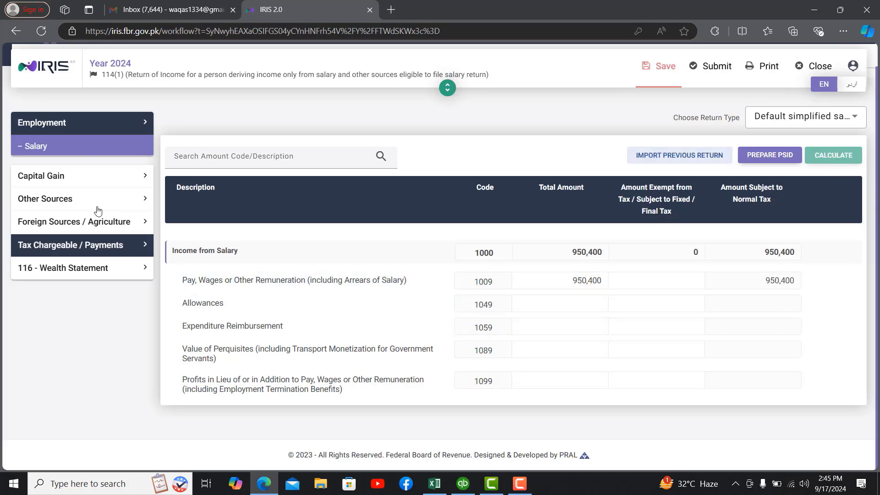
Step: Expand the sidebar sections and open Adjustable Tax, showing 691,200 receipts and 6,030 tax
click(87, 179)
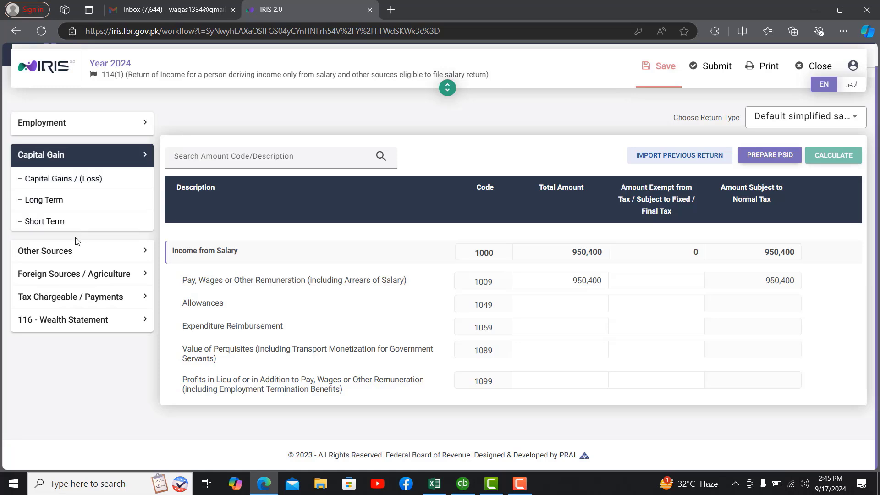
click(76, 251)
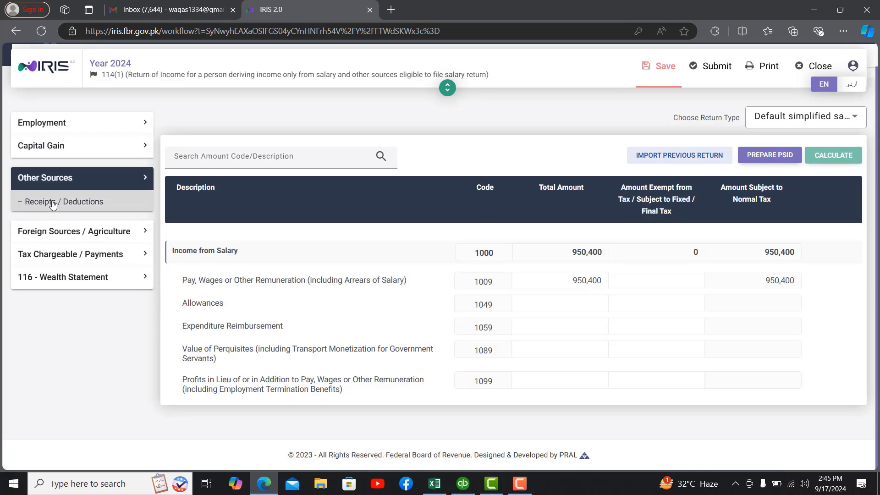
click(91, 236)
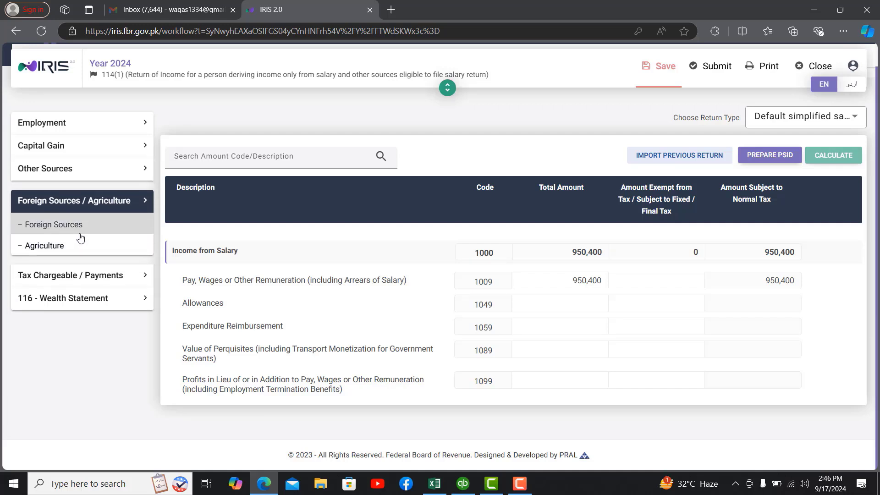
click(74, 281)
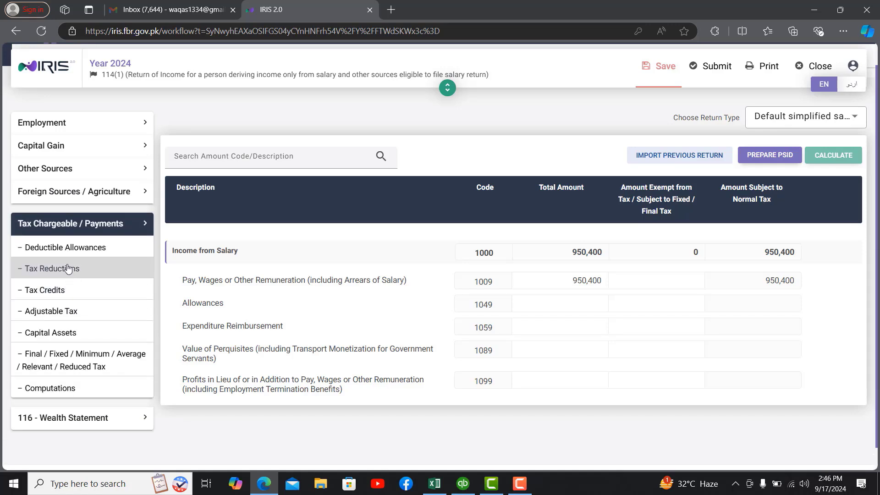
click(64, 317)
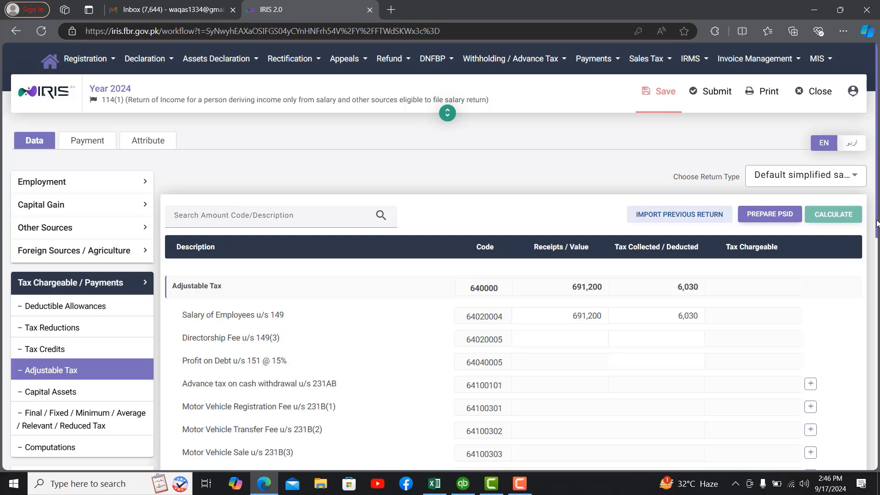
Step: Scroll through the Adjustable Tax page to review the 691,200 Salary of Employees u/s 149 entry
drag(877, 215, 873, 290)
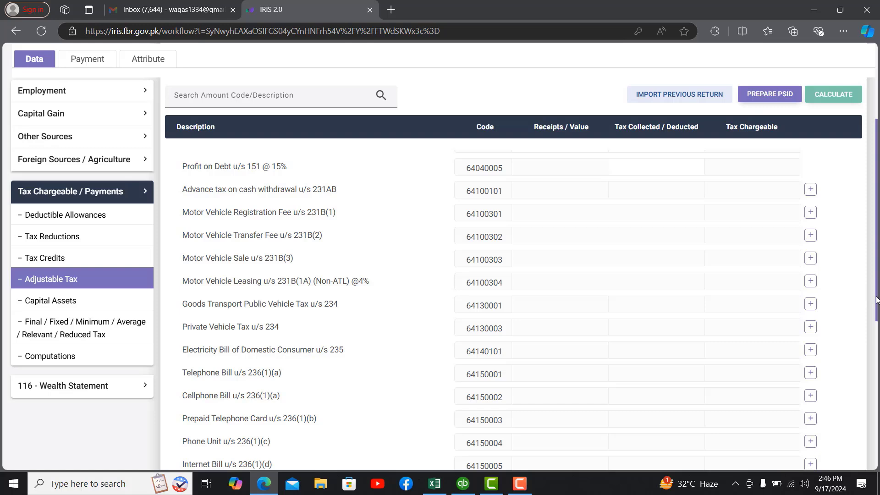
drag(877, 291, 878, 419)
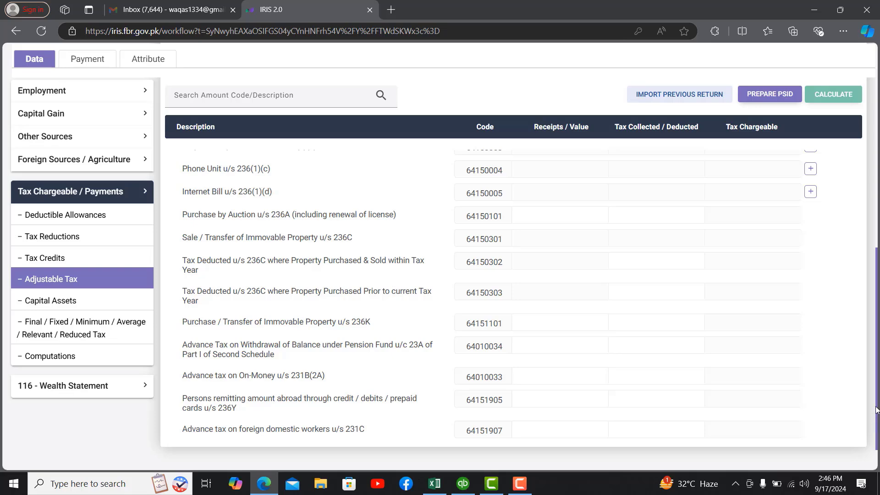
drag(877, 419, 860, 250)
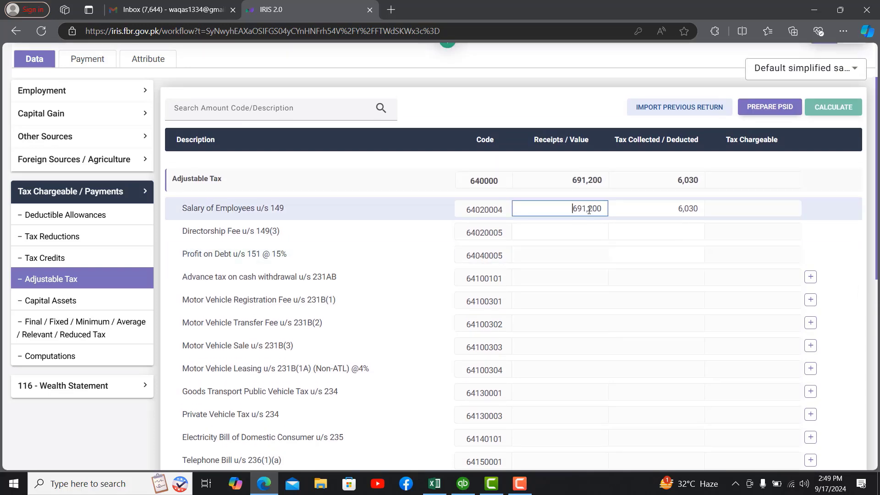
Step: Replace the Salary of Employees u/s 149 receipts with 950,400, checked against the worksheet
double_click(587, 209)
click(436, 488)
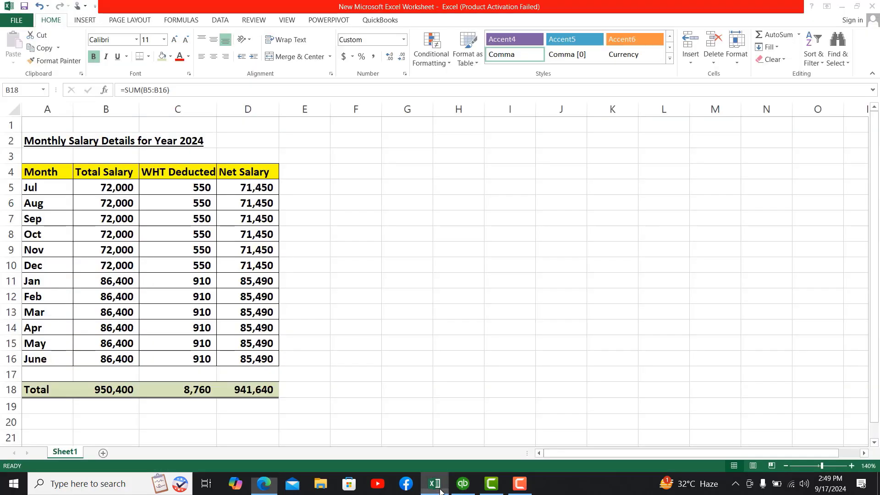
click(264, 483)
key(BackSpace)
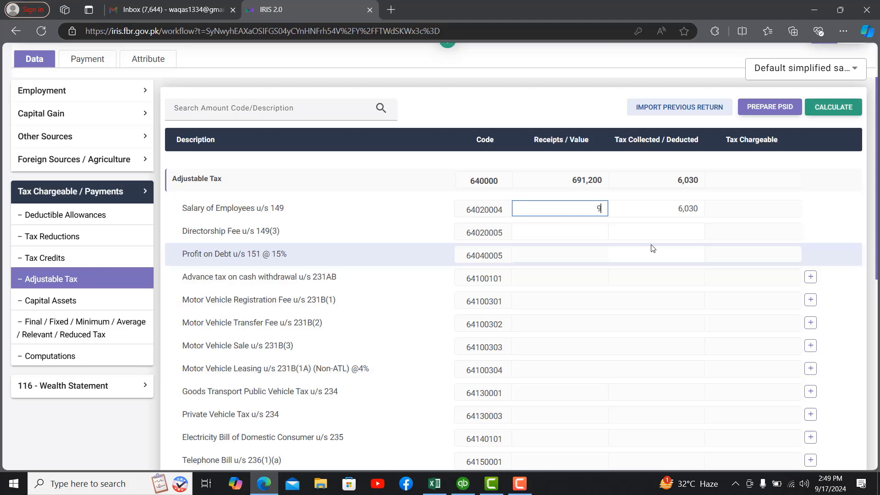
text(950,400)
key(Tab)
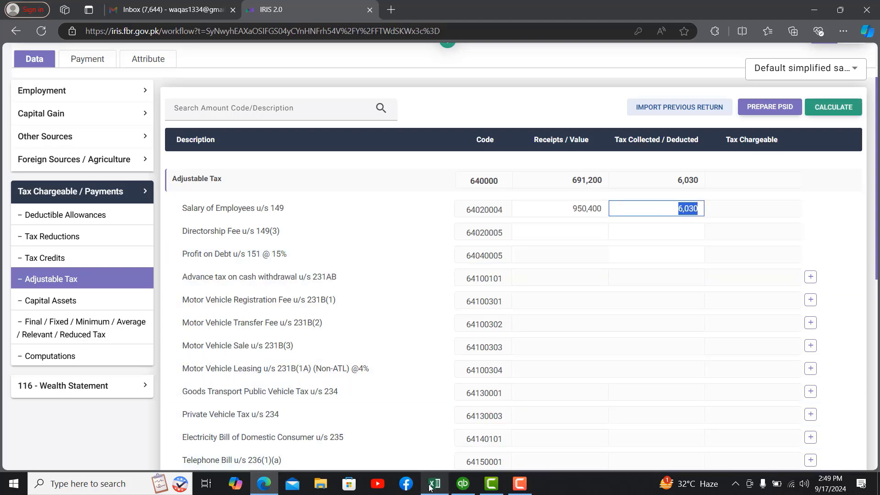
Step: Enter 8,760 as tax collected, recalculate the Adjustable Tax totals and save the return
click(431, 487)
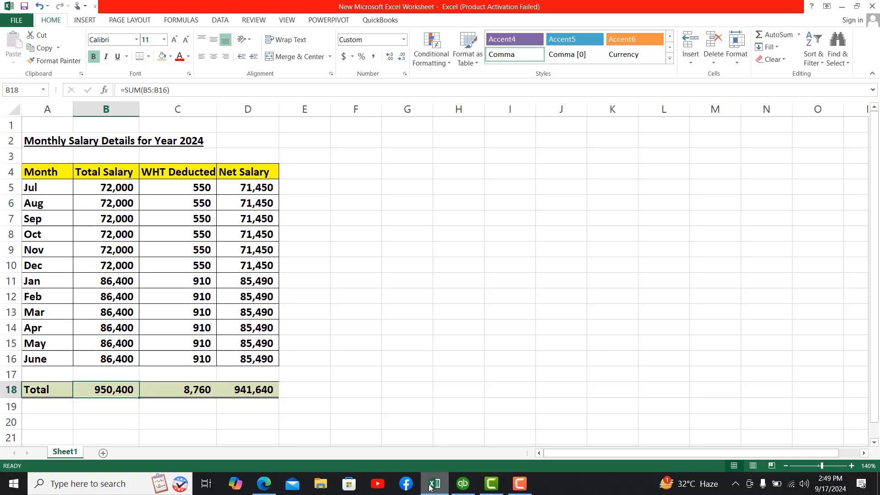
click(263, 486)
text(8760)
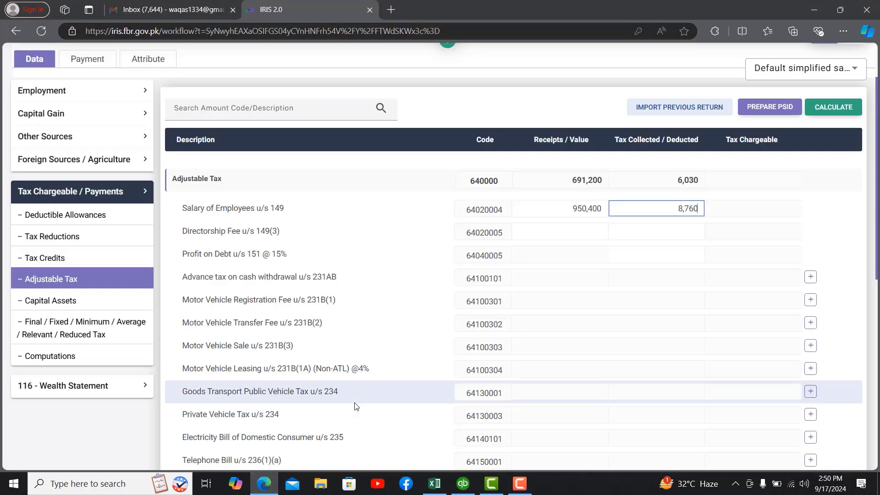
key(Tab)
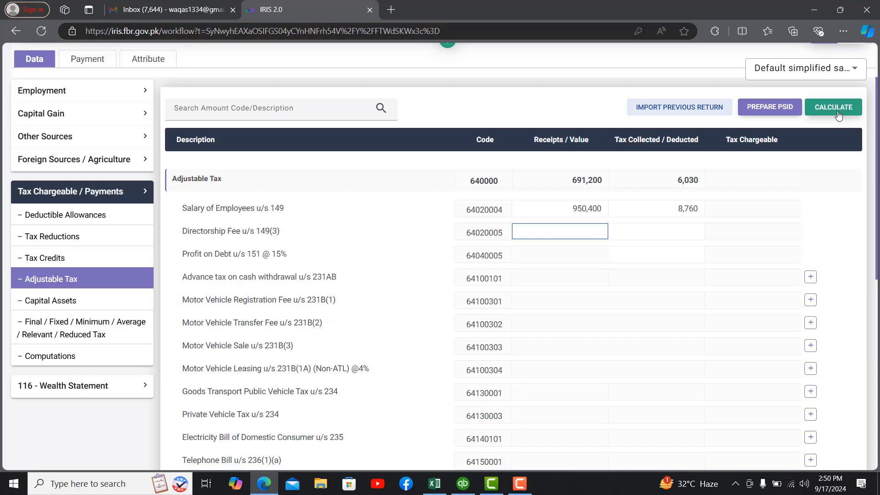
click(833, 107)
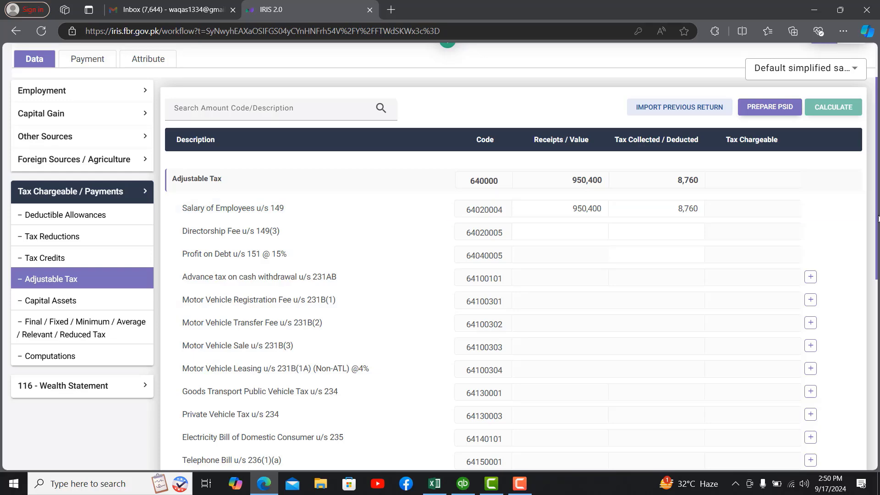
scroll(878, 220, up, 3)
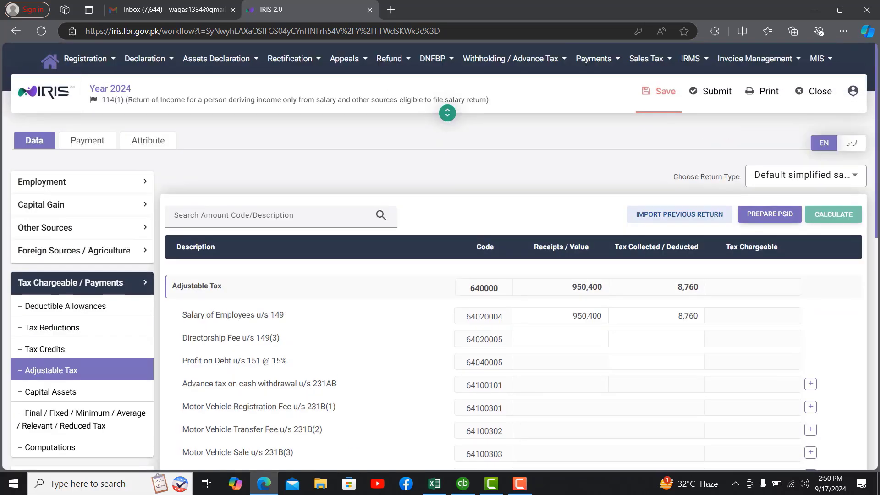
click(666, 93)
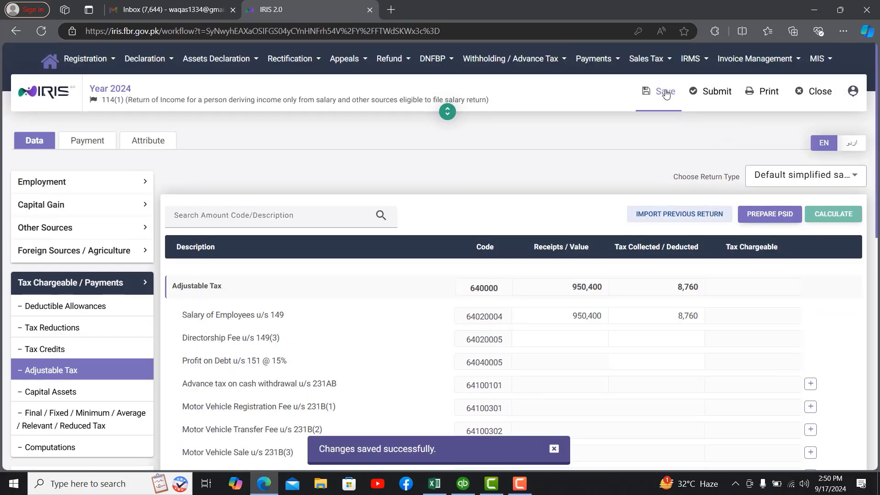
Step: Close the return and list all withholding Payment Details (105,418 paid) in the Information Center
click(826, 91)
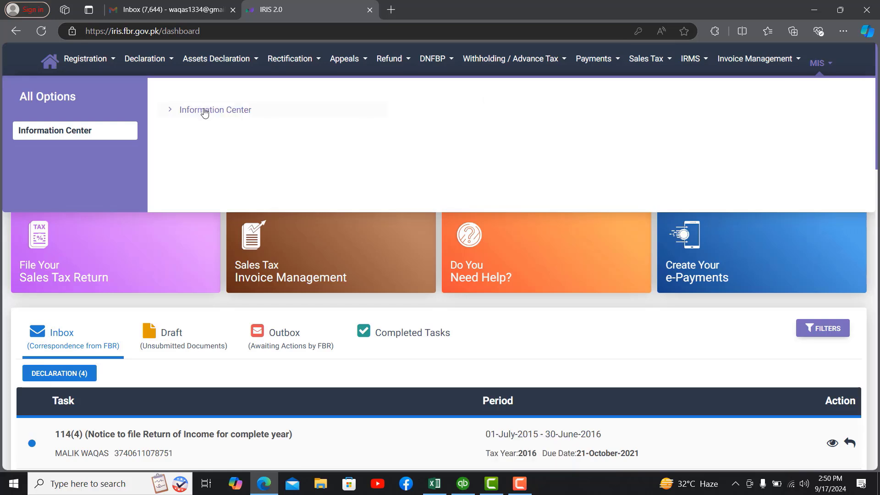
click(205, 110)
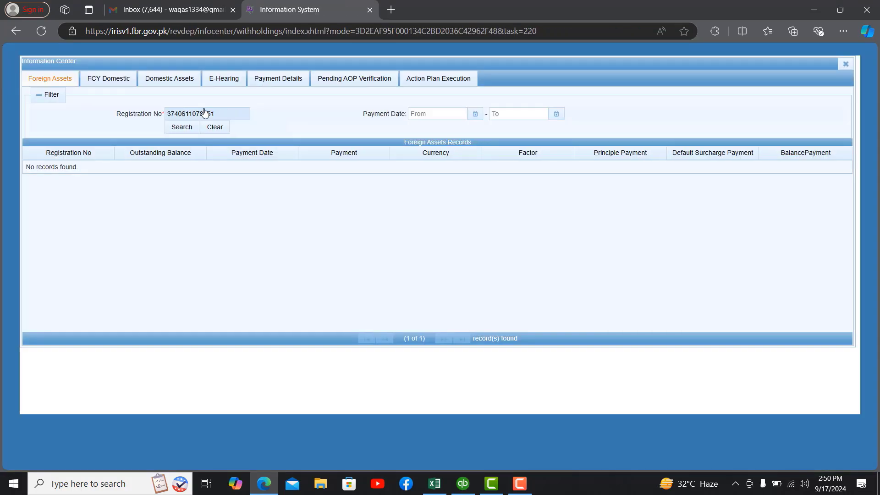
click(268, 88)
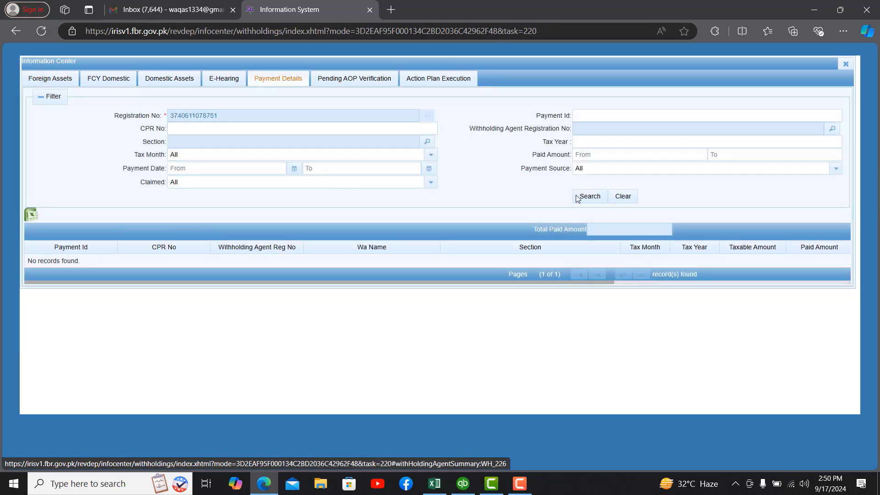
click(590, 198)
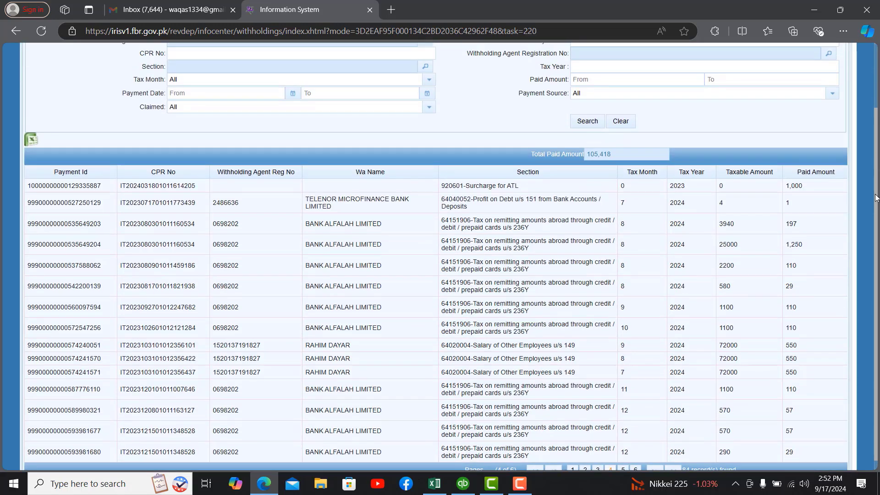
scroll(583, 140, up, 3)
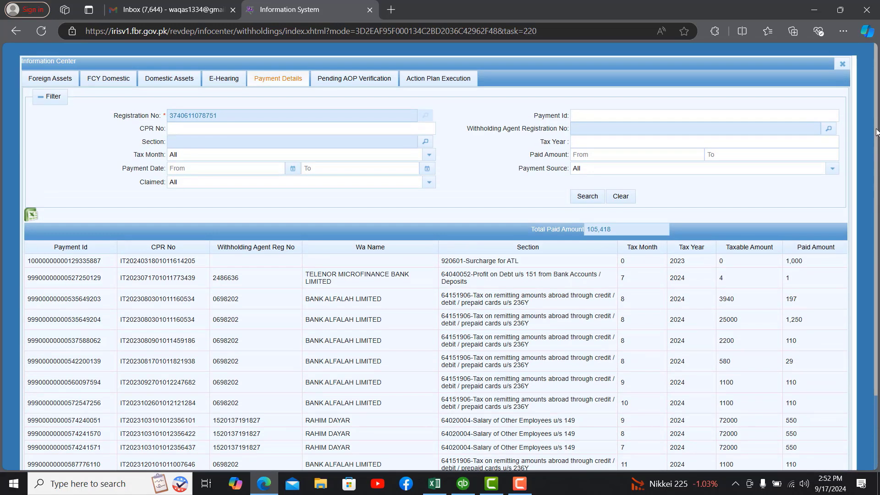
Step: Filter the payment details to Tax Year 2024
click(583, 140)
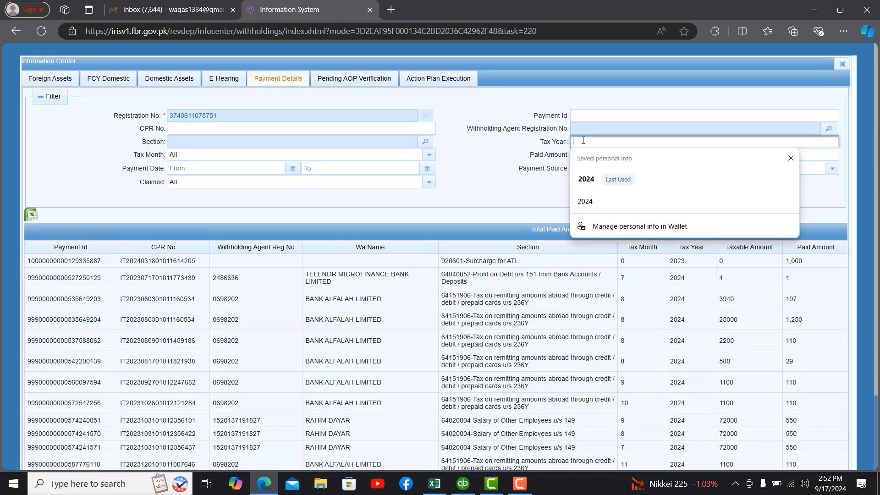
click(604, 179)
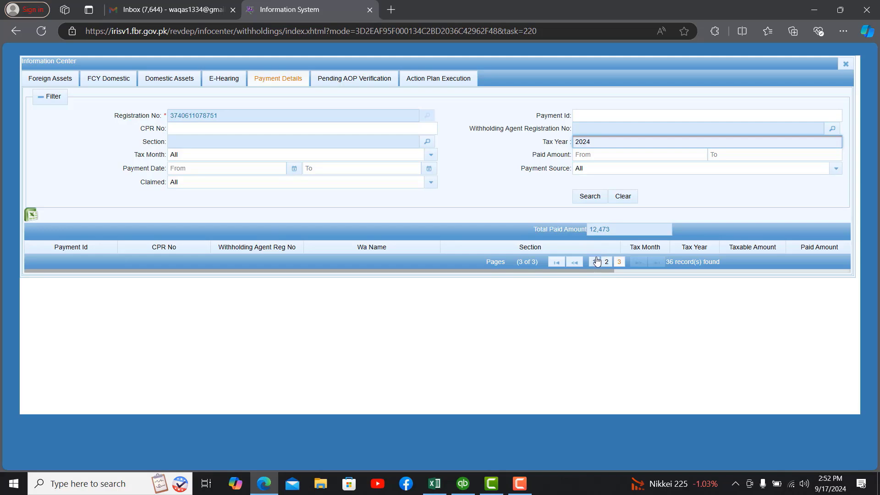
click(594, 263)
Step: Export the 2024 payment records as Payment Details.xls and open the downloaded file
scroll(594, 268, down, 2)
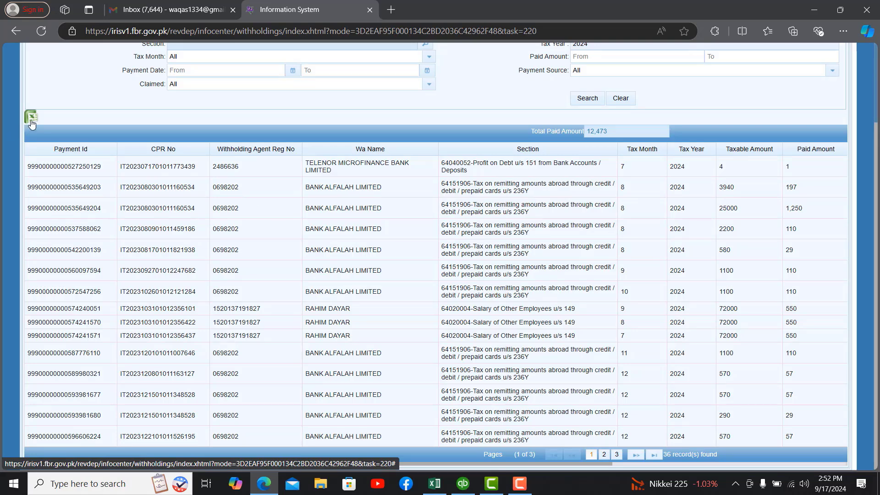
click(31, 122)
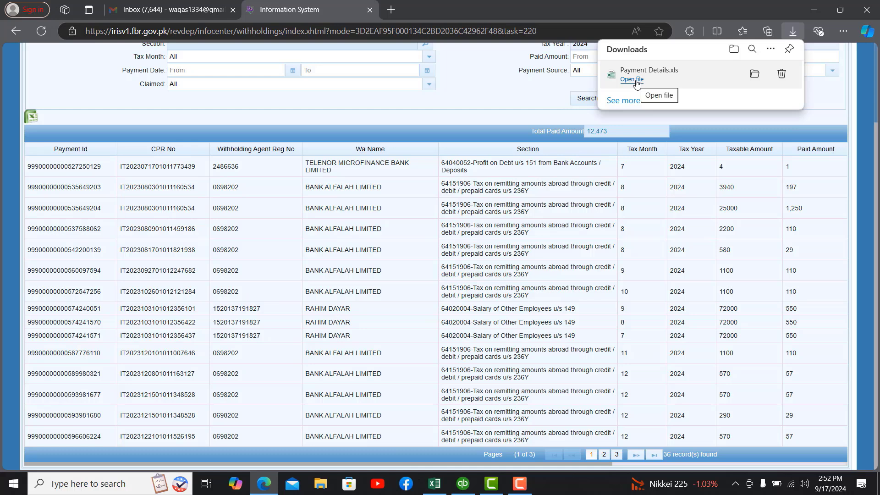
click(636, 81)
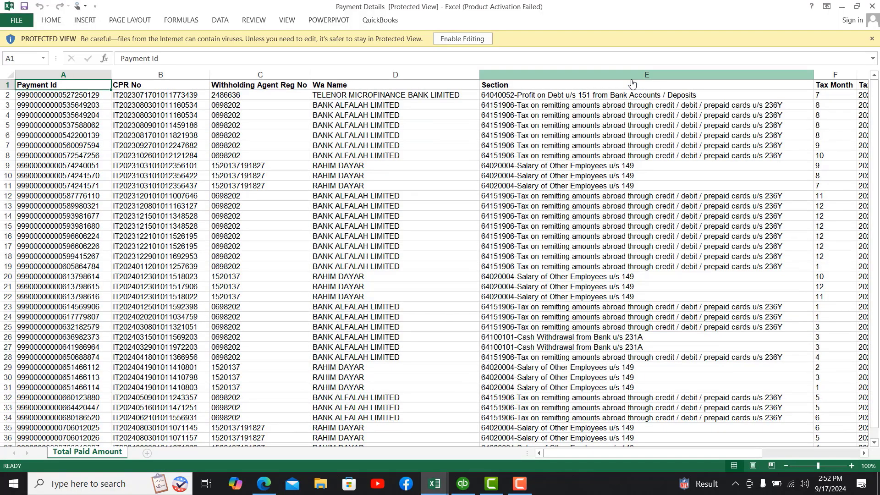
Step: Enable editing and insert blank columns between Paid Amount and Due Date
click(452, 39)
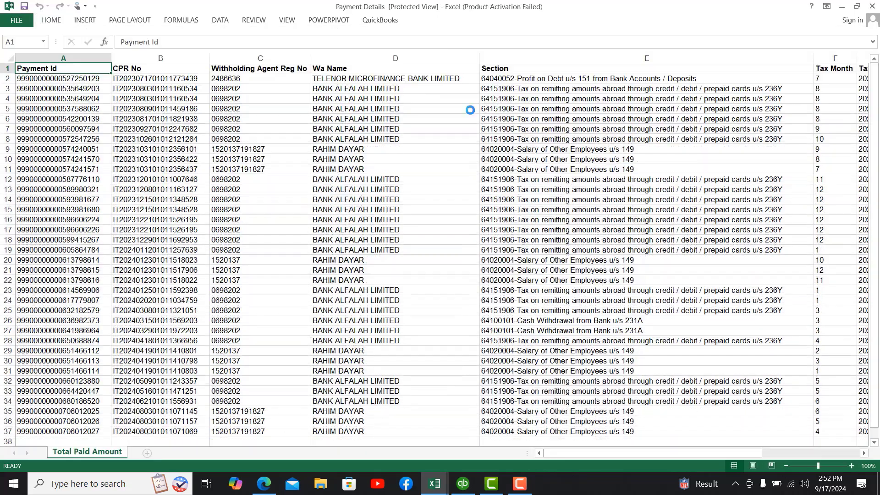
scroll(764, 445, right, 5)
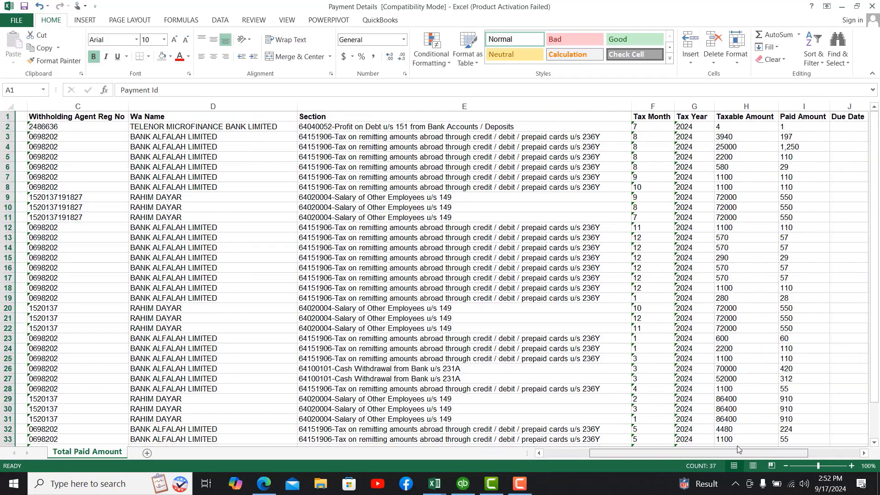
scroll(764, 444, right, 3)
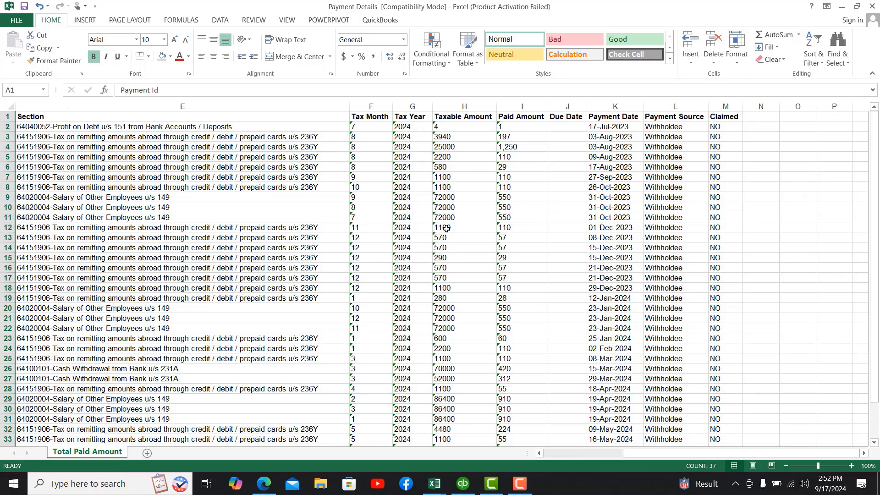
click(516, 136)
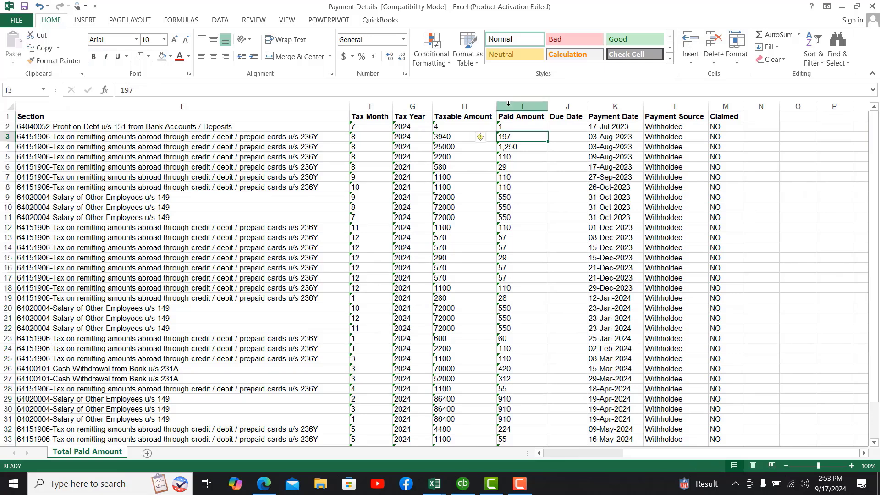
click(560, 106)
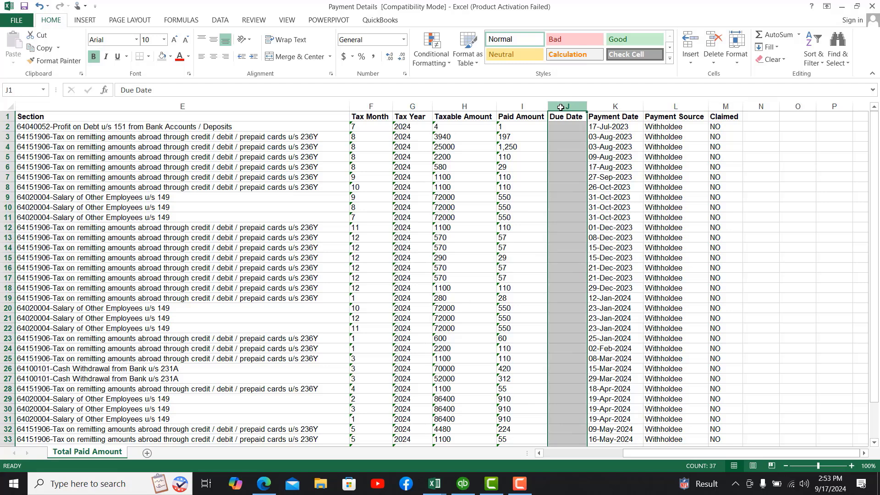
key(ctrl+shift+plus)
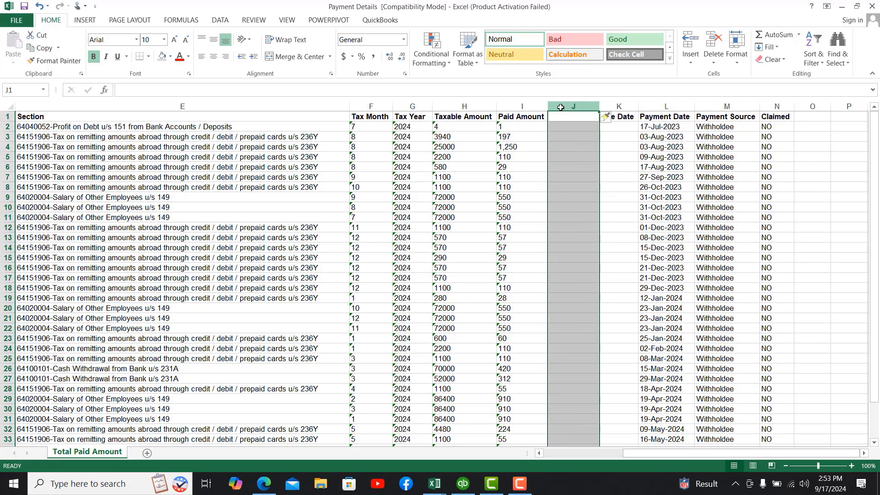
key(ctrl+shift+plus)
key(ctrl+shift+plus)
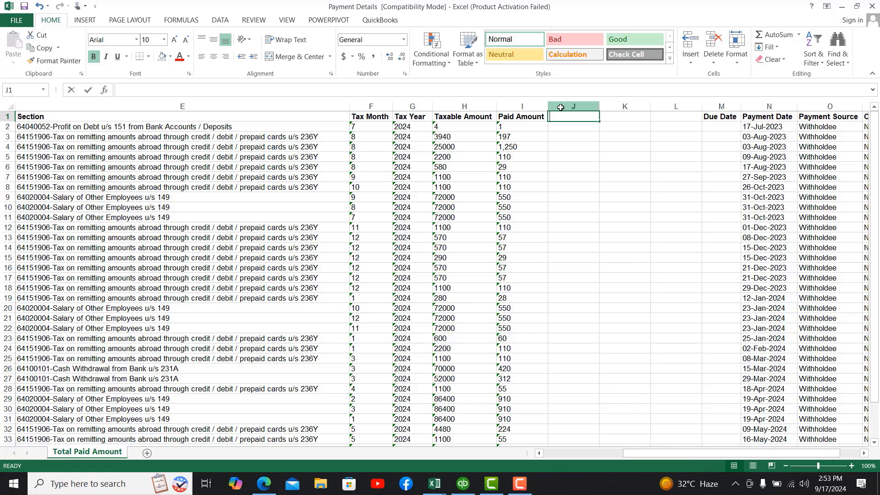
Step: Head column J '236/y' and copy the paid amounts I3:I8 into J3:J8
text(236/y)
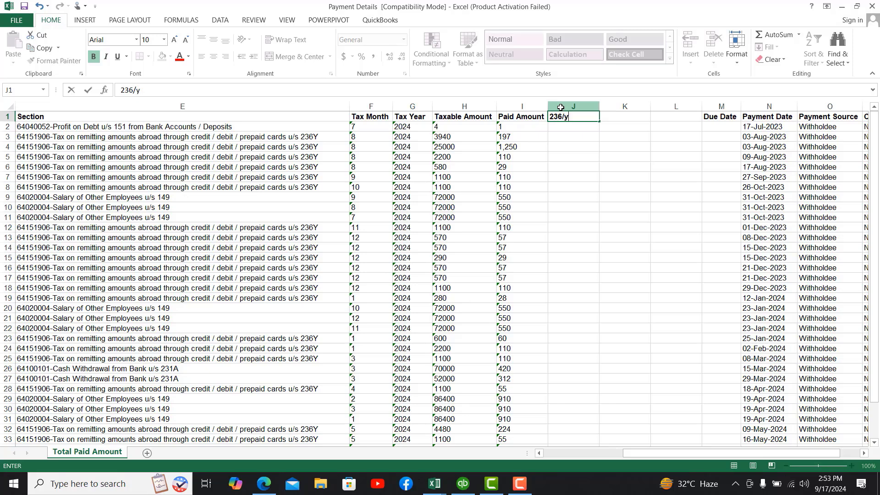
key(Return)
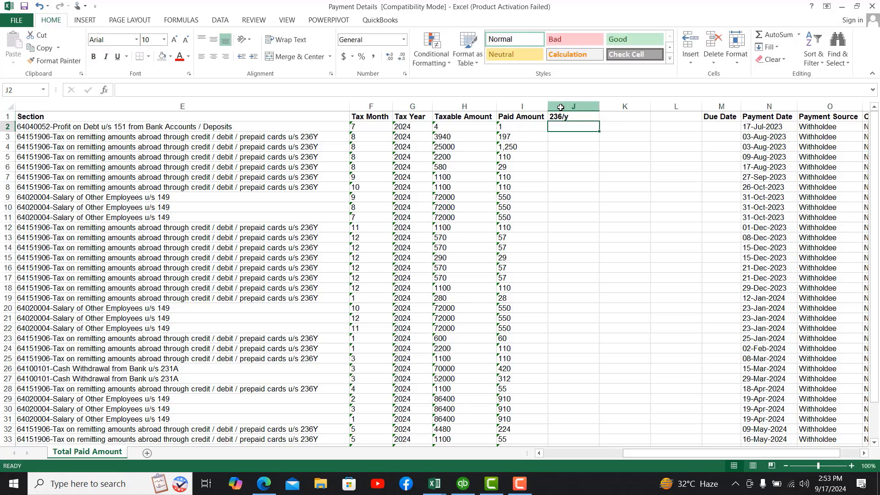
key(Return)
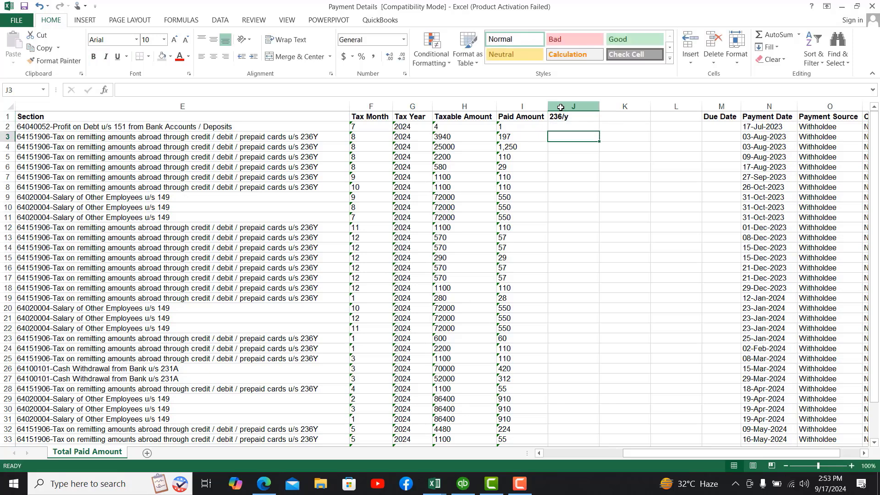
key(Left)
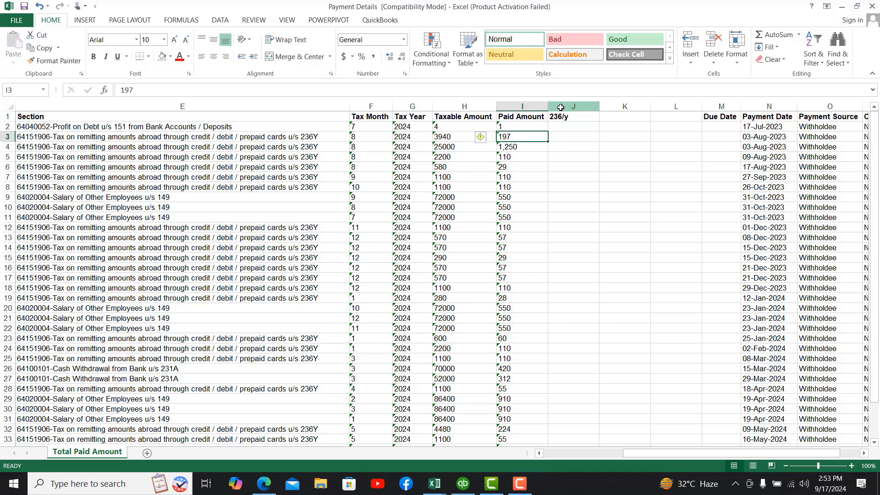
key(shift+Down)
key(shift+Down)
key(shift+Down)
key(shift+Down)
key(shift+Down)
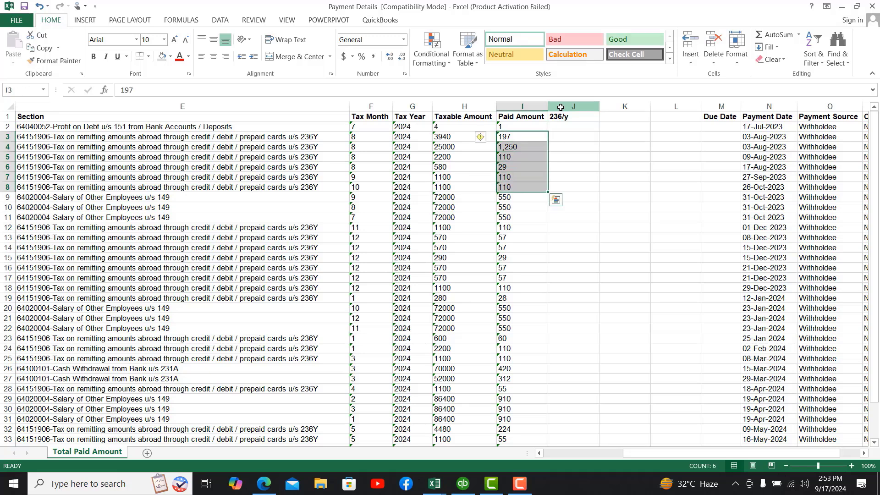
key(ctrl+c)
key(Right)
key(ctrl+v)
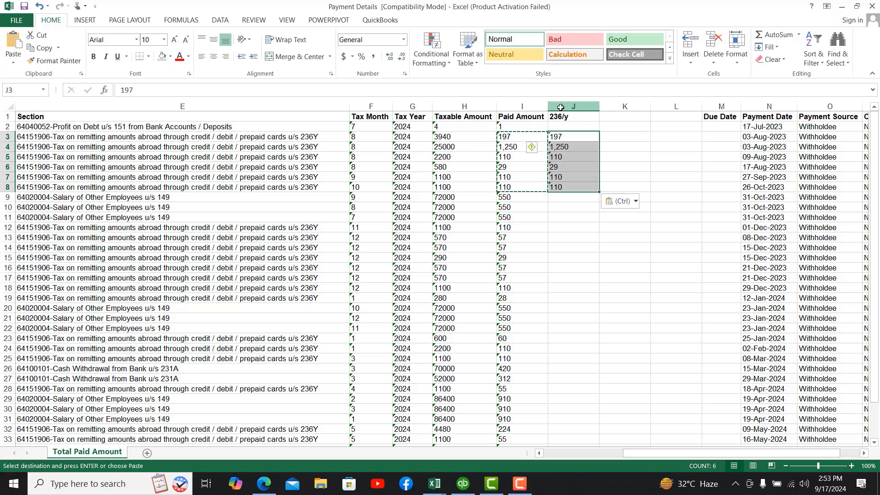
key(Down)
key(Down)
key(Down)
key(Down)
key(Down)
Step: Add a salary header in K1 and copy the salary amounts I9:I11 into K9:K11
key(Up)
key(Up)
key(Up)
key(Up)
key(Up)
key(Up)
key(Up)
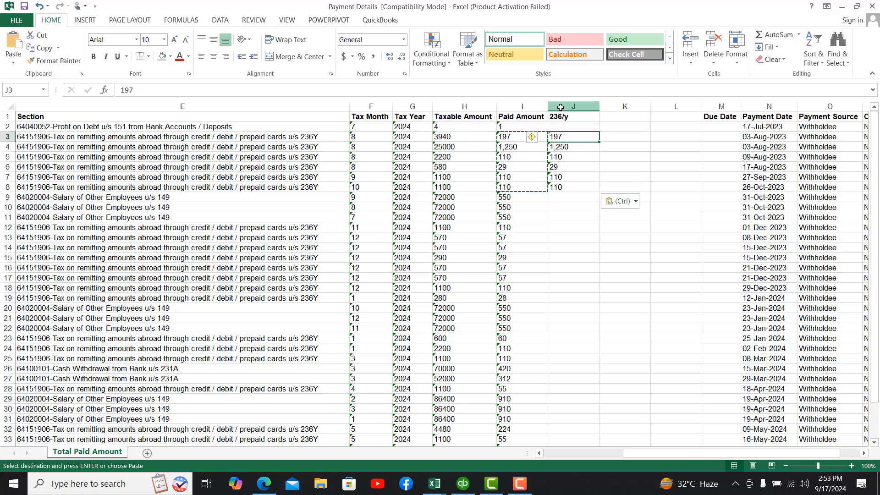
key(Right)
text(Cash)
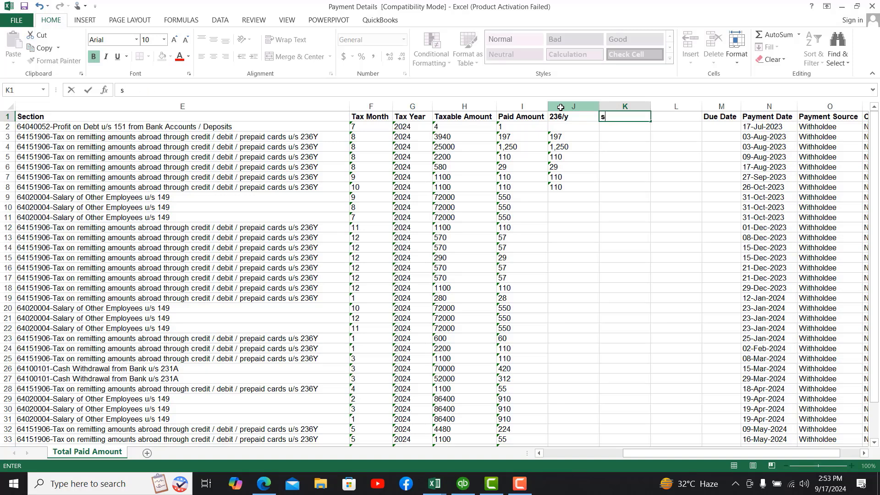
key(Return)
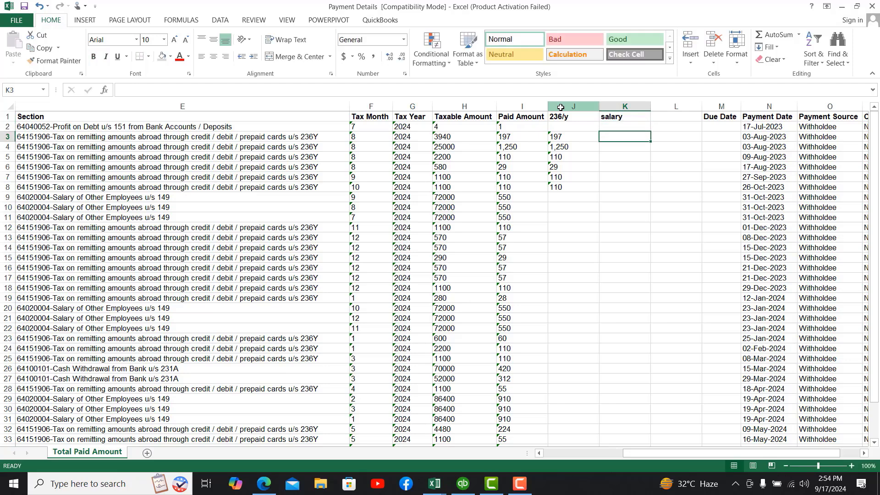
key(Down)
key(Down)
key(Down)
key(Down)
key(Down)
key(Down)
key(Down)
key(Left)
key(Left)
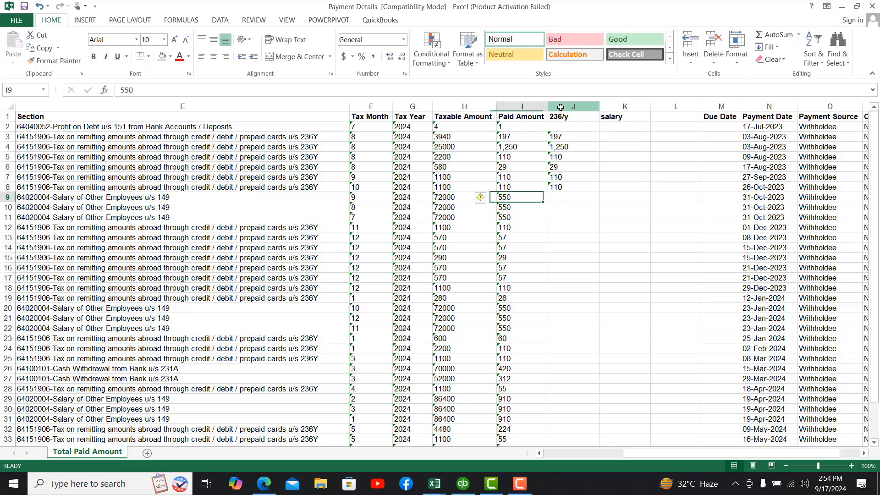
key(shift+Down)
key(shift+Down)
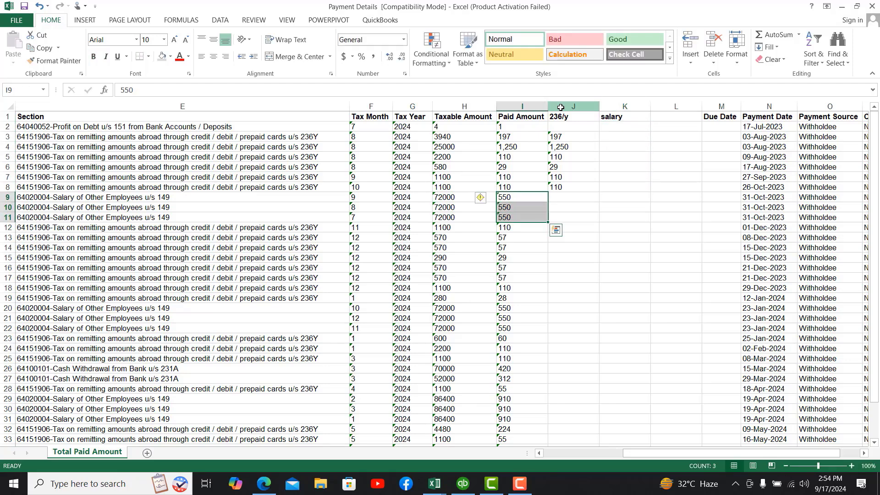
key(ctrl+c)
key(Right)
key(Right)
key(ctrl+v)
key(Down)
key(Down)
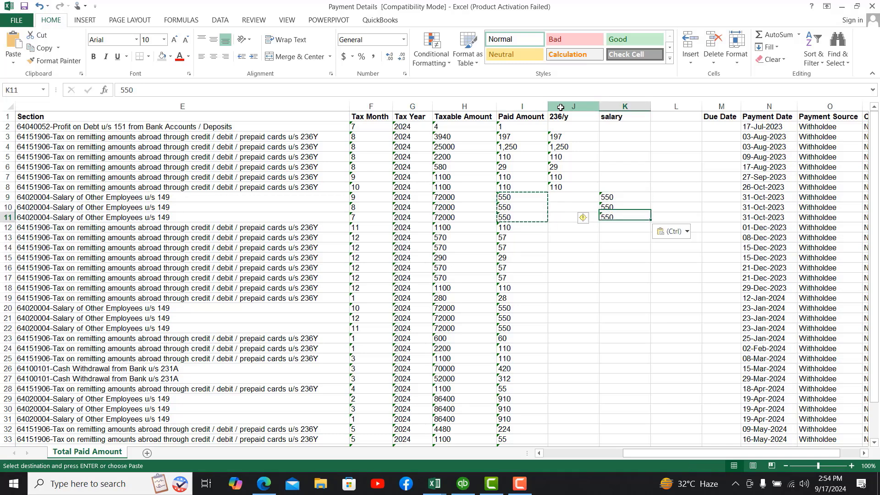
Step: Copy the 236Y paid amounts I12:I19 into J12:J19
key(Down)
key(Left)
key(Left)
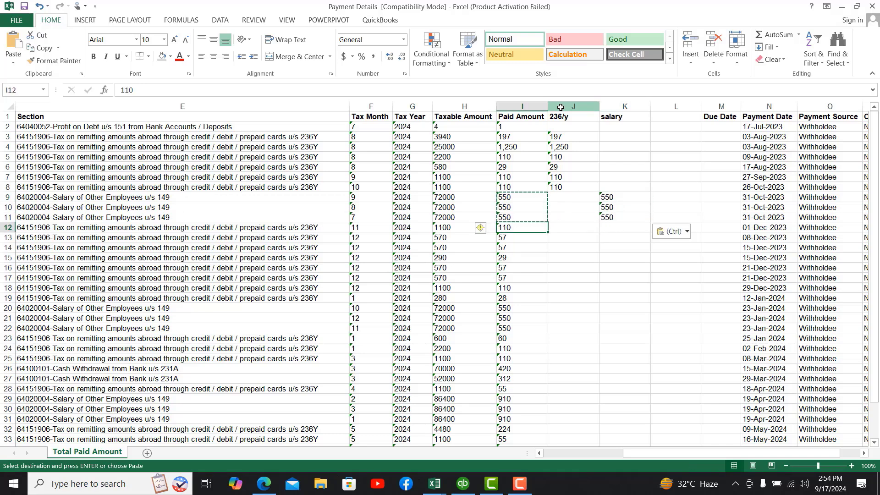
key(shift+Down)
key(shift+Down)
key(shift+Down)
key(shift+Down)
key(shift+Down)
key(shift+Down)
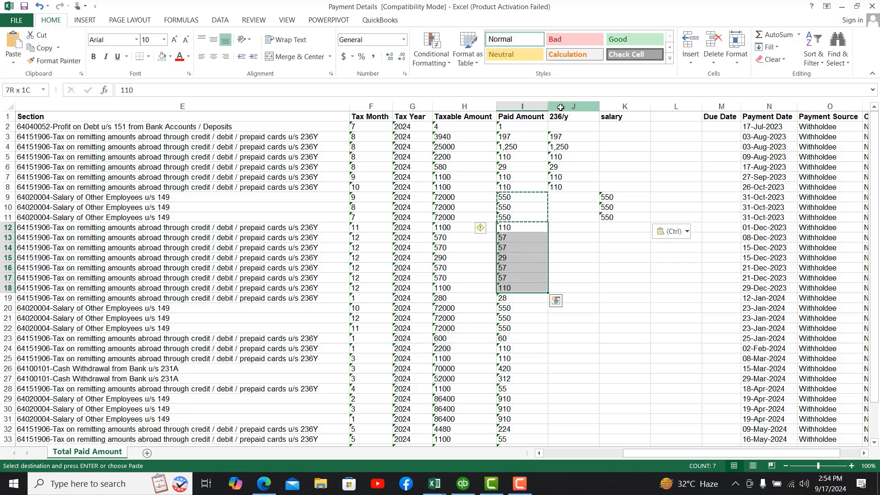
key(shift+Down)
key(ctrl+c)
key(Right)
key(ctrl+v)
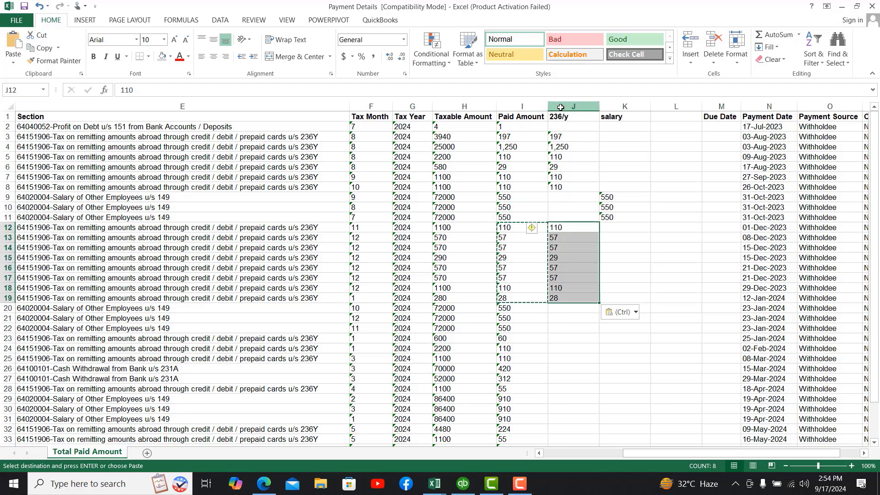
Step: Copy the 550 salary amounts I20:I22 into K20:K22
key(Down)
key(Down)
key(Down)
key(Down)
key(Down)
key(Down)
key(Down)
key(Down)
key(Left)
key(Left)
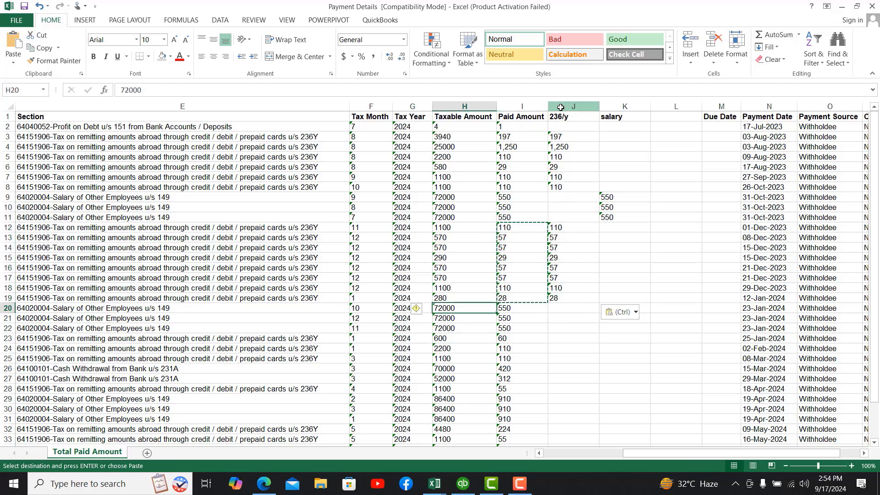
key(Right)
key(shift+Down)
key(shift+Down)
key(ctrl+c)
key(Right)
key(Right)
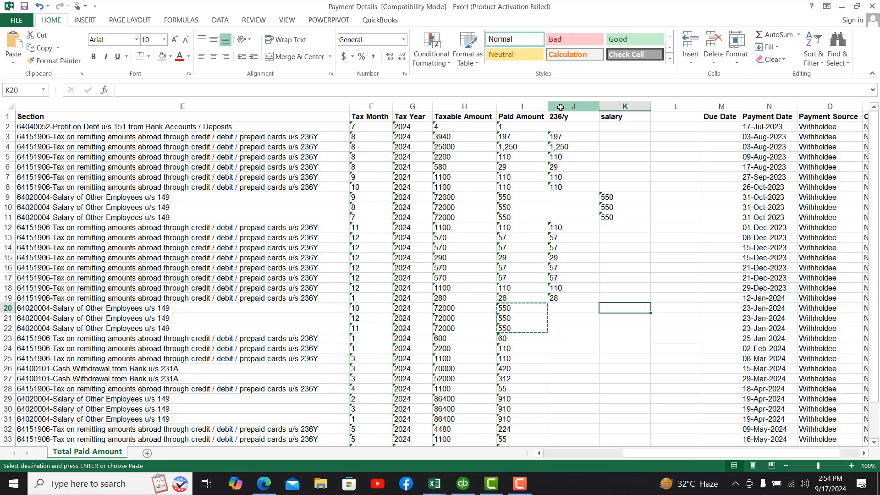
key(ctrl+v)
Step: Copy 60, 110, 110 from I23:I25 into J23:J25, then select cash withdrawal amounts I26:I27
key(Down)
key(Down)
key(Down)
key(Left)
key(Left)
key(Left)
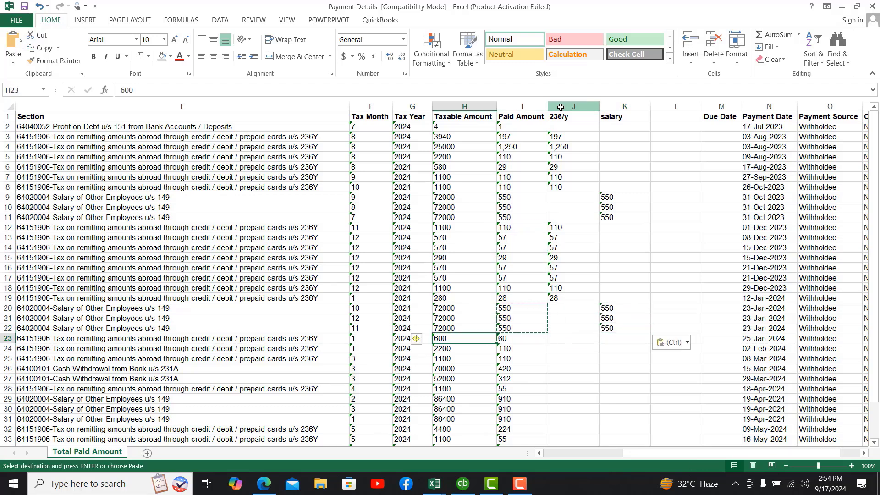
key(Right)
key(shift+Down)
key(shift+Down)
key(ctrl+c)
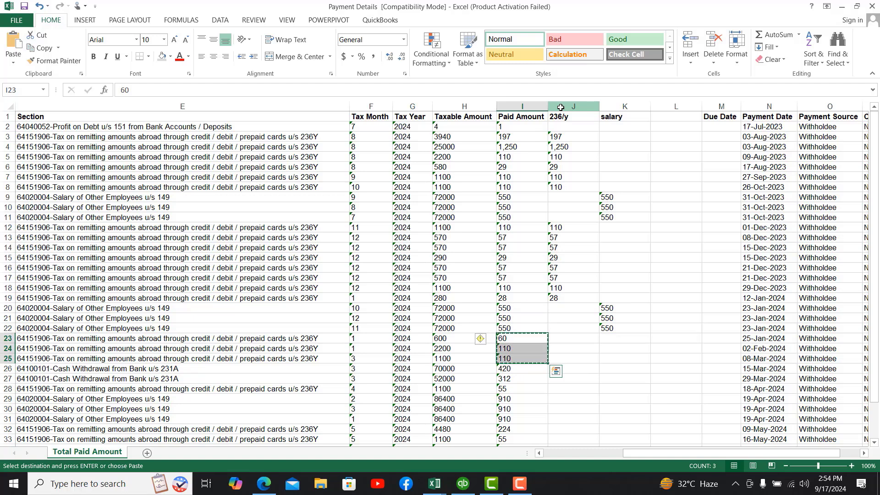
key(Right)
key(ctrl+v)
key(Down)
key(Down)
key(Down)
key(Left)
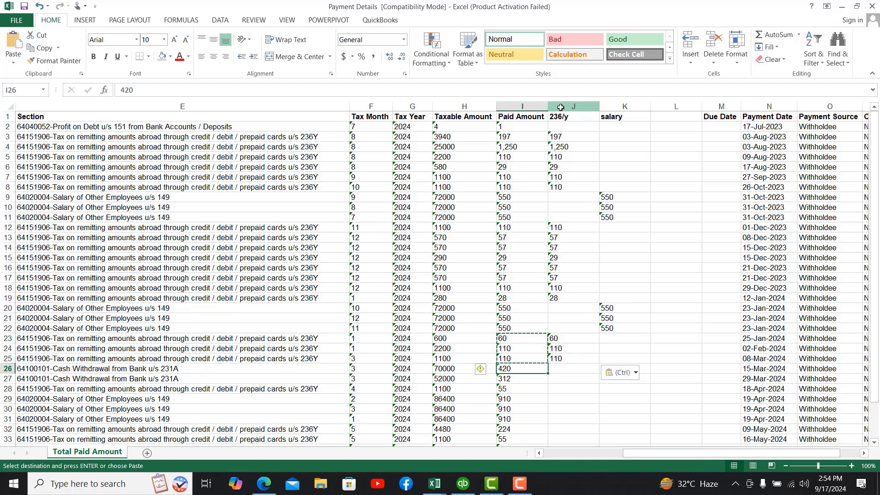
key(shift+Down)
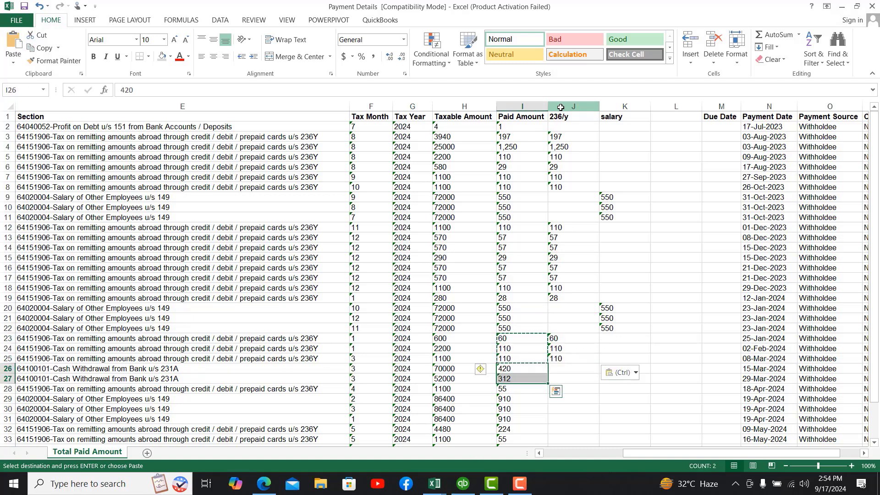
Step: Add a 'Cash withdrawl' header in L1 and widen column L to fit it
click(631, 117)
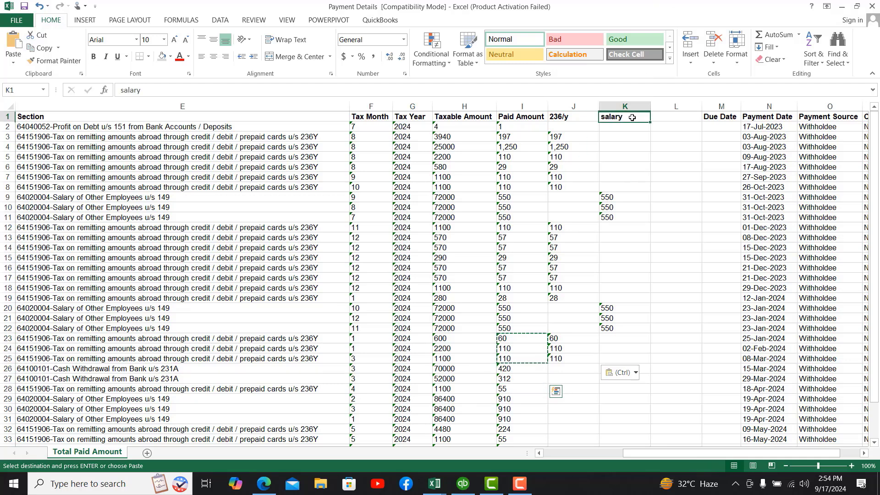
key(Escape)
key(Right)
text(Ca)
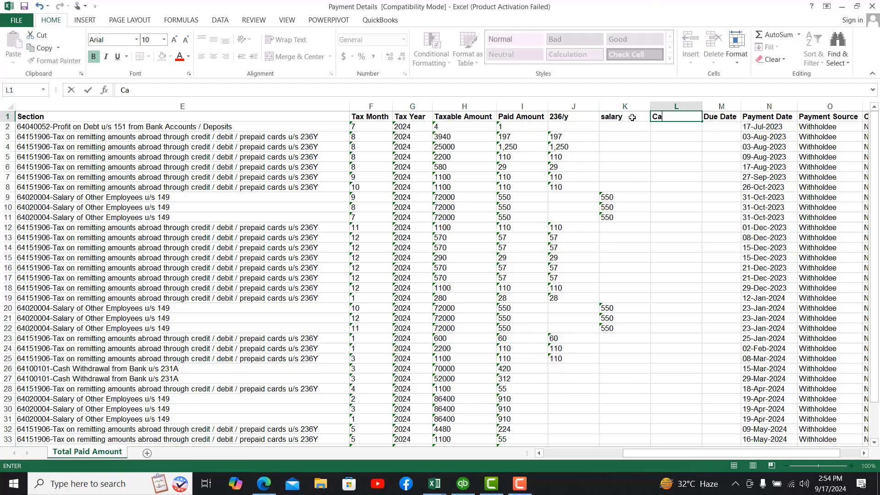
text(sh withdra)
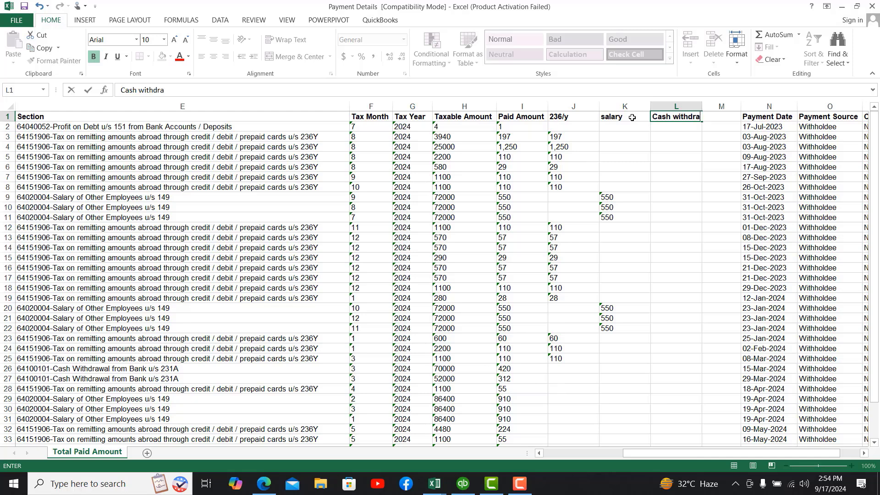
text(wl)
key(Return)
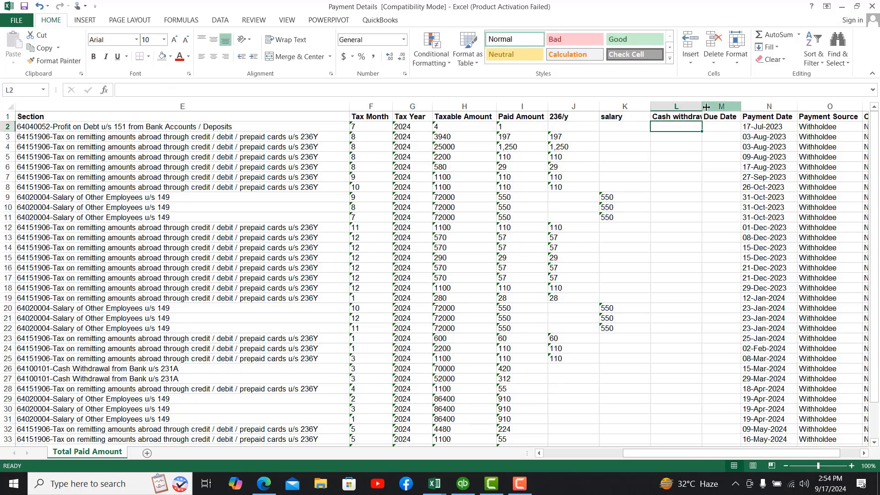
double_click(702, 107)
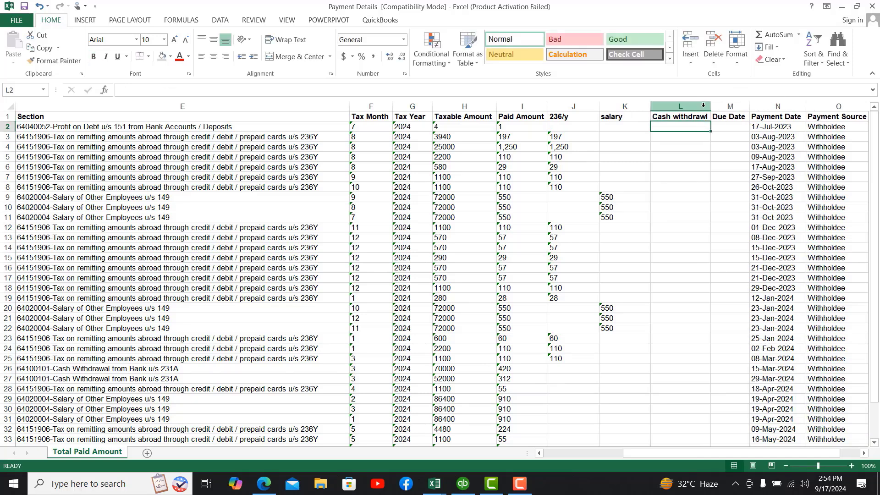
Step: Copy the cash withdrawal amounts 420 and 312 from I26:I27 into L26:L27
click(510, 367)
key(shift+Down)
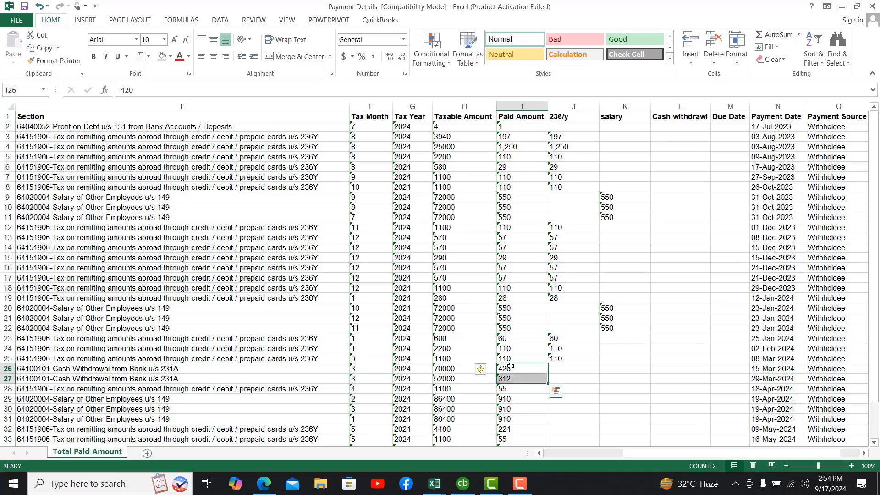
key(ctrl+c)
key(Right)
key(Right)
key(Right)
key(ctrl+v)
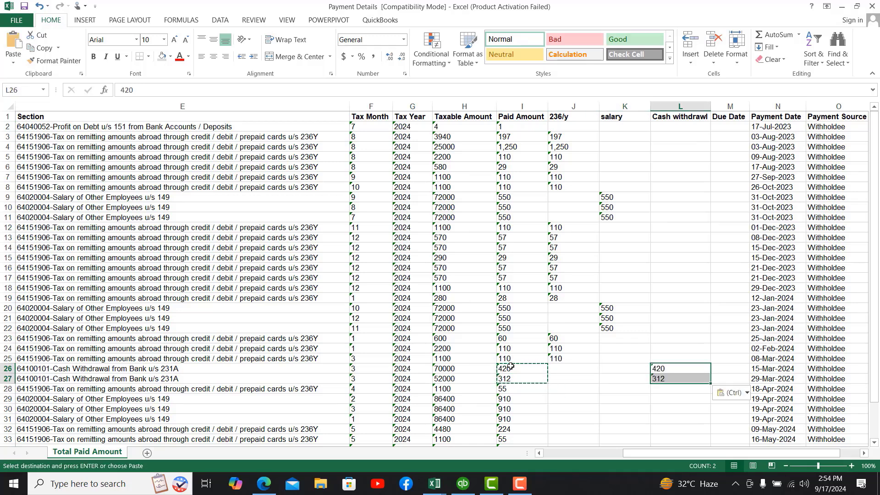
key(Down)
key(Down)
key(Down)
key(Left)
key(Left)
key(Left)
Step: Copy 55 from I28 into J28 and the 910 salary amounts I29:I31 into K29:K31
key(Up)
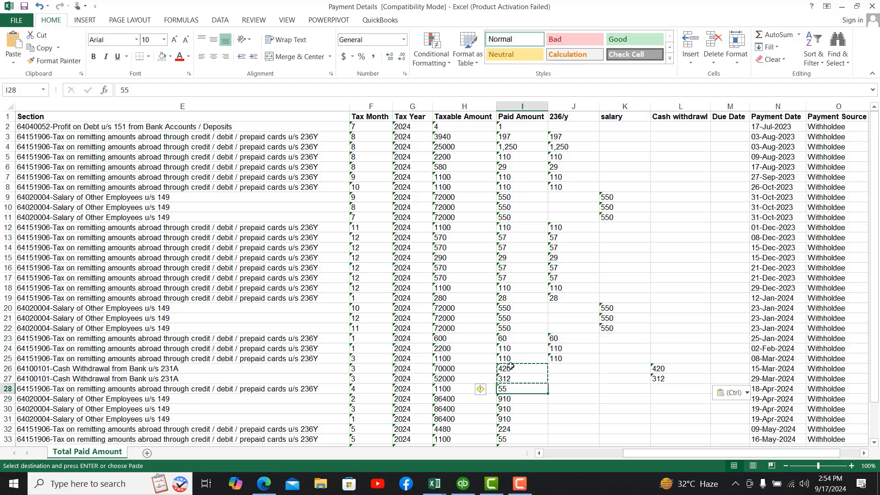
key(ctrl+c)
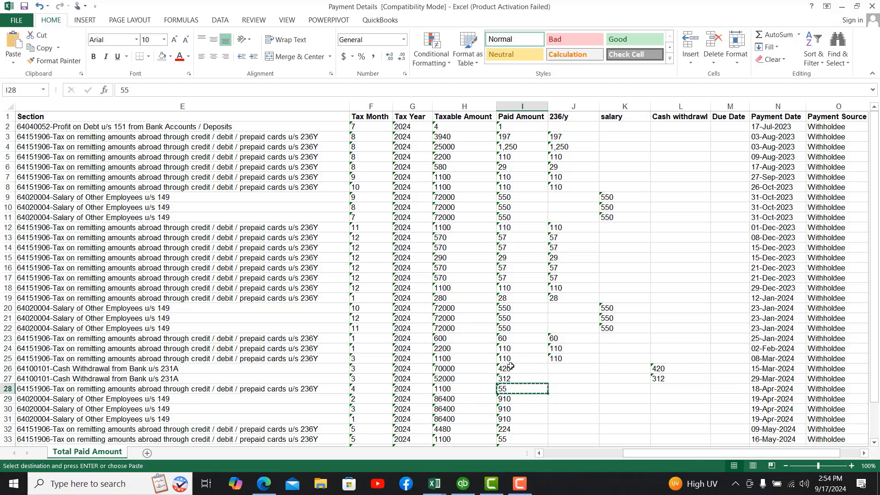
key(Right)
key(ctrl+v)
key(Down)
key(Left)
key(shift+Down)
key(shift+Down)
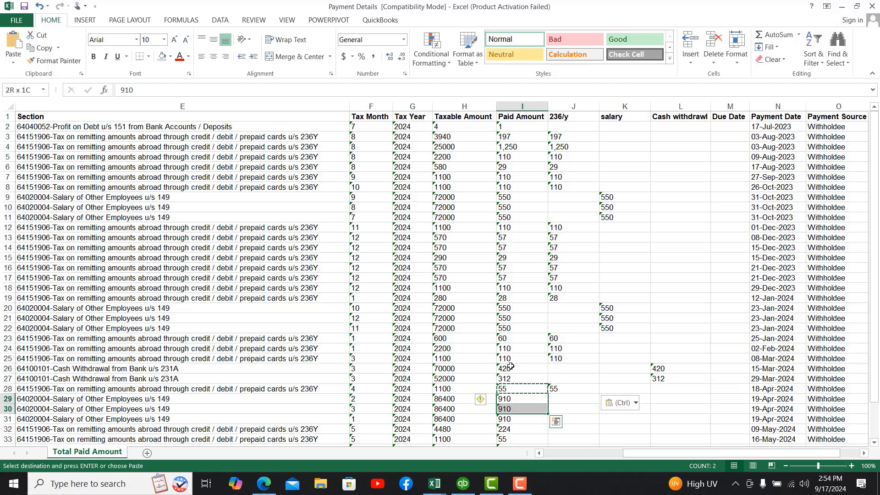
key(ctrl+c)
key(Right)
key(Right)
key(ctrl+v)
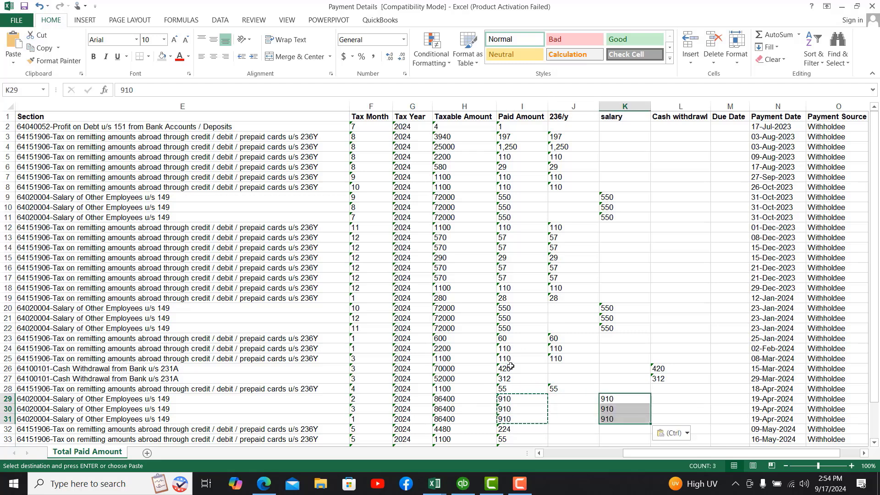
key(Down)
key(Down)
key(Down)
key(Down)
key(Down)
key(Down)
key(Down)
key(Down)
key(Down)
key(Down)
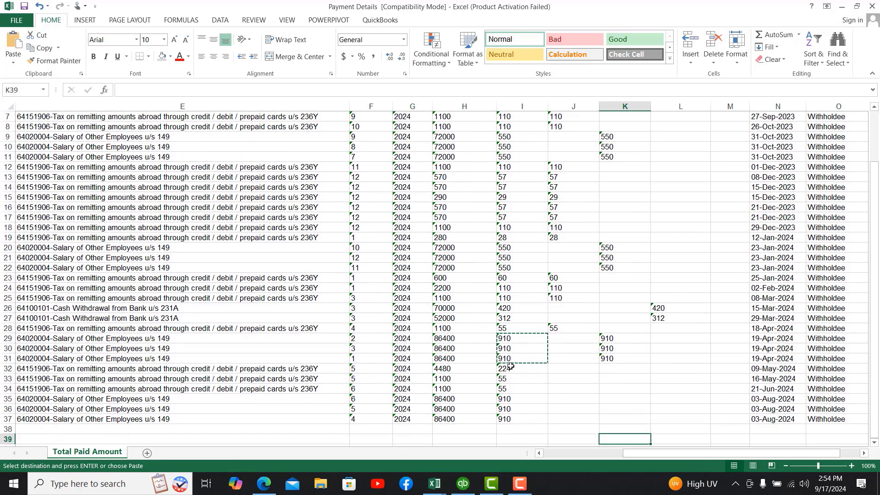
key(Up)
key(Up)
key(Up)
key(Up)
Step: Copy the paid amounts 224, 55, 55 from I32:I34 into J32:J34
key(Left)
key(Left)
key(Left)
key(Up)
key(Up)
key(Up)
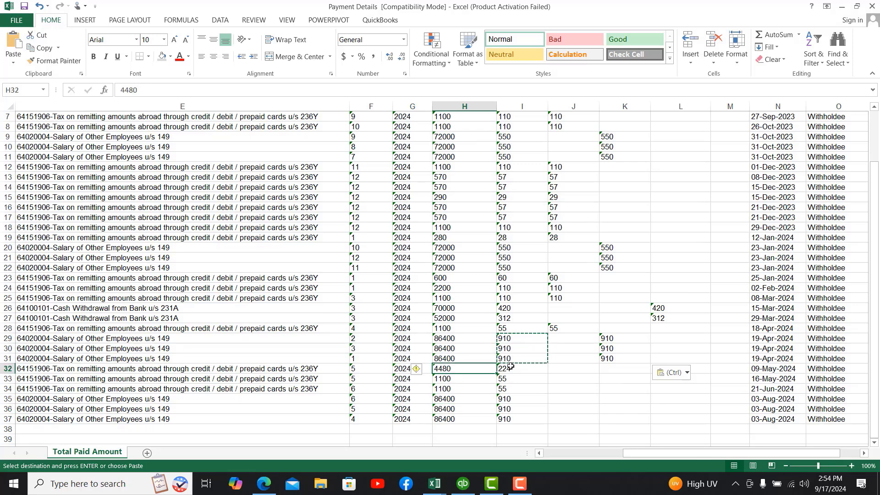
key(Right)
key(shift+Down)
key(shift+Down)
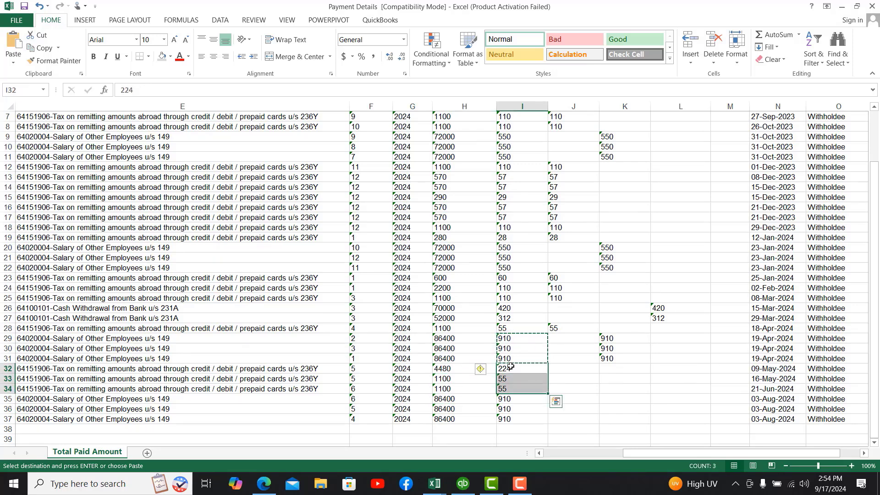
key(Right)
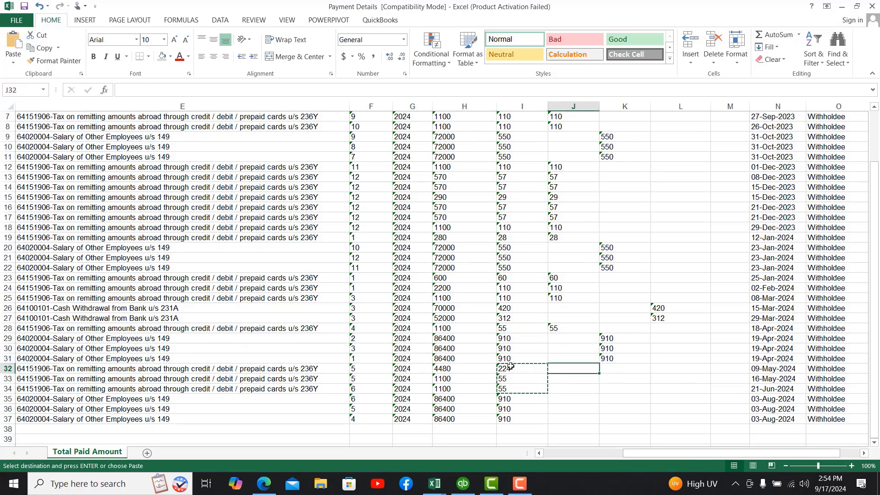
key(ctrl+v)
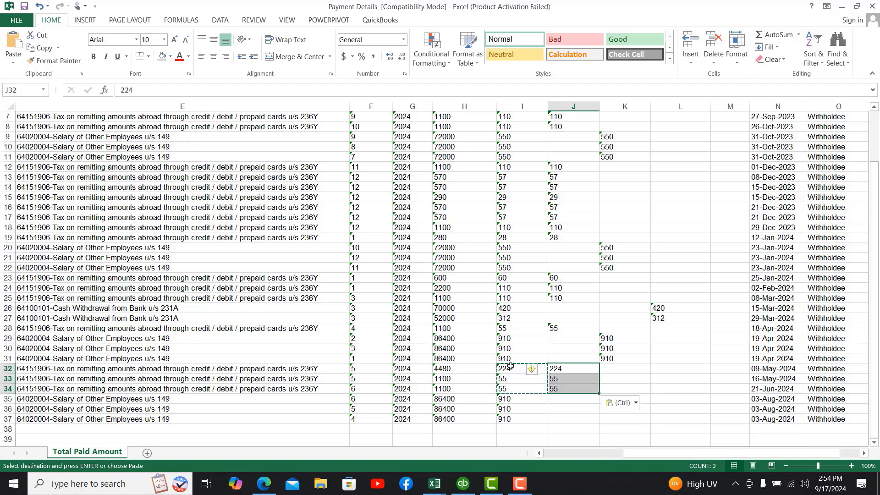
key(Down)
key(Down)
key(Down)
Step: Copy the 910 salary amounts from I35:I37 into K35:K37
key(Left)
key(Left)
key(Right)
key(shift+Down)
key(shift+Down)
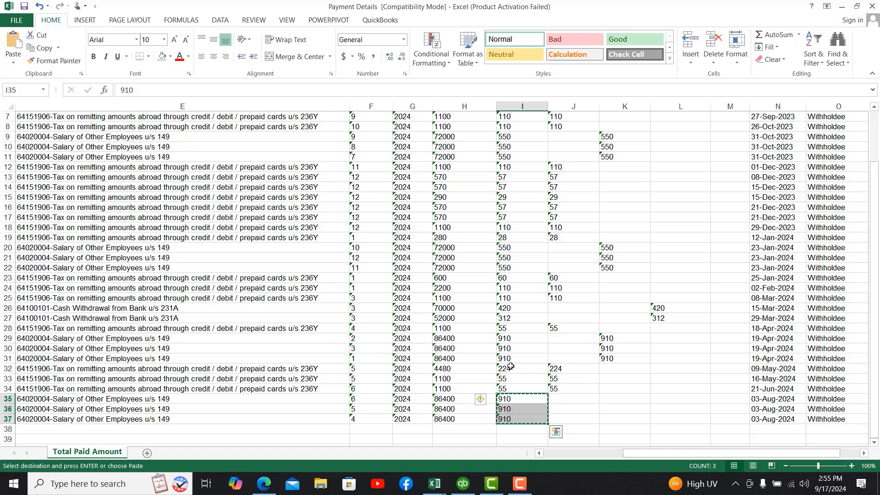
key(Right)
key(Right)
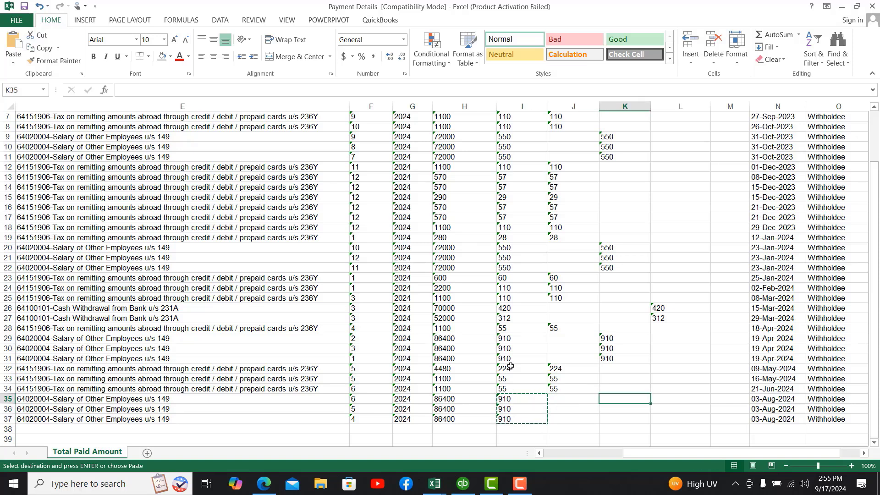
key(ctrl+v)
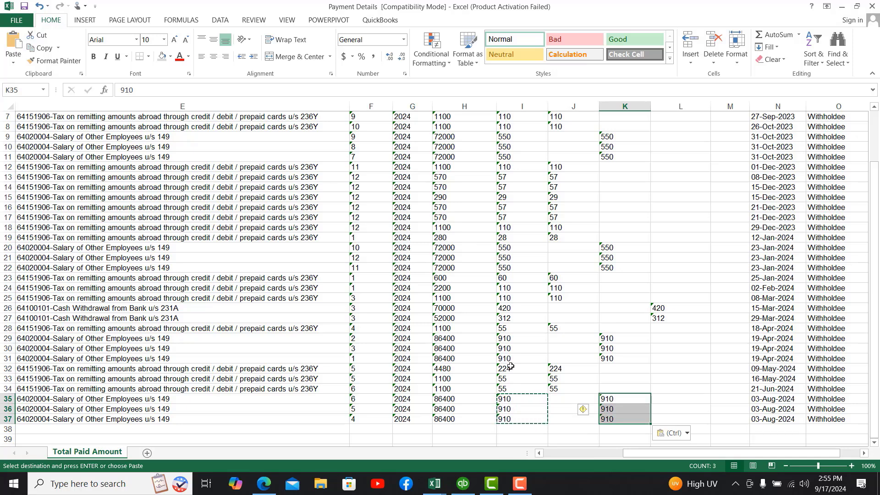
key(Down)
key(Down)
key(shift+Up)
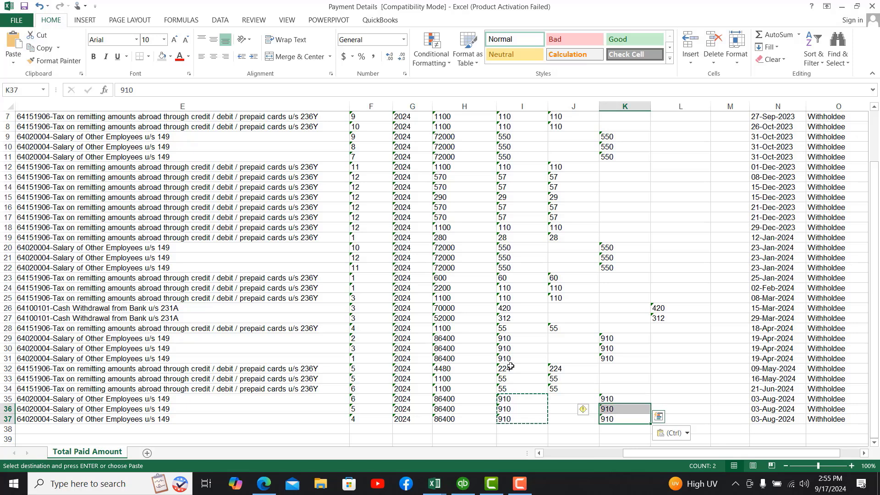
key(Down)
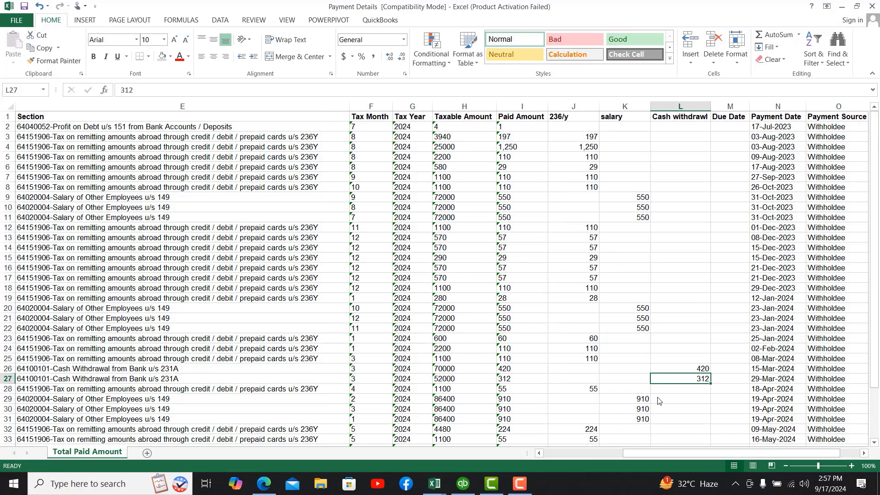
key(Down)
key(Down)
key(Down)
key(Down)
key(Down)
key(Down)
key(Down)
key(Down)
key(Down)
key(Down)
key(Down)
key(Down)
key(Down)
key(Down)
key(Down)
key(Down)
key(Down)
key(Down)
key(Down)
key(Down)
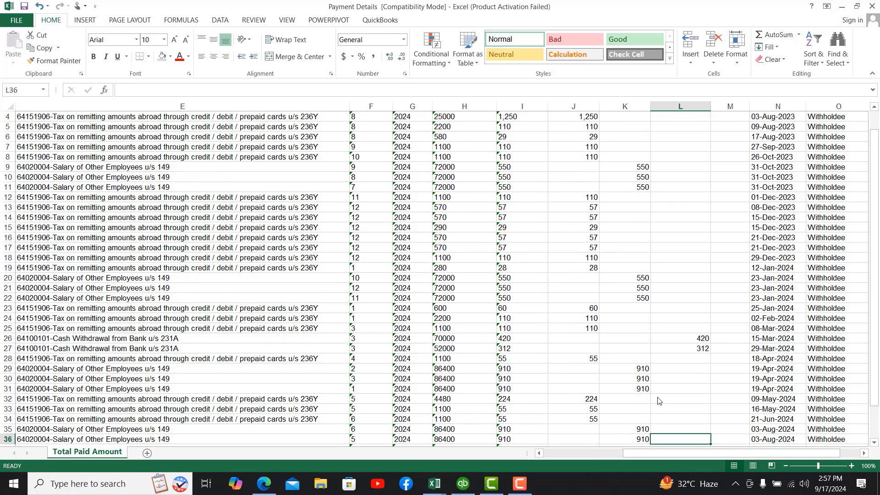
Step: Copy the J39 SUM formula into K39 and L39, giving totals 8,760 and 732
key(Up)
key(Up)
key(Up)
key(Up)
key(Up)
key(Up)
key(Up)
key(Up)
key(Up)
key(Up)
key(Up)
key(Up)
key(Up)
key(Up)
key(Left)
key(Left)
key(Left)
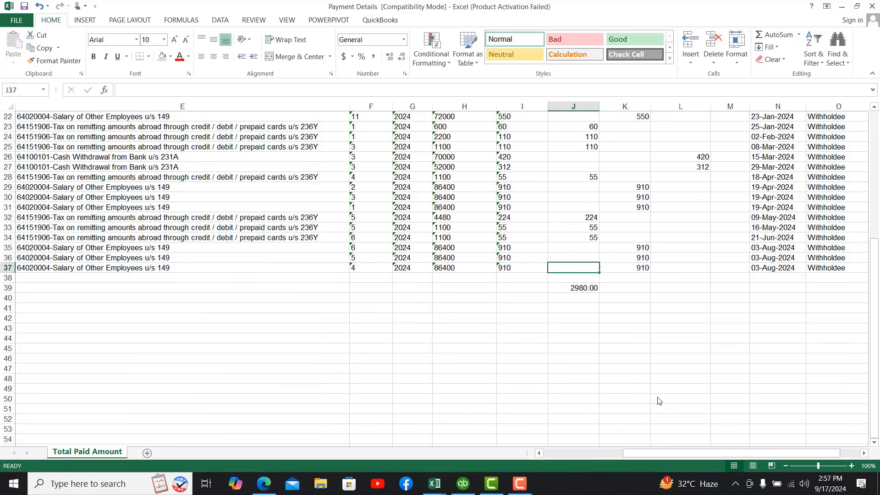
key(Right)
key(ctrl+c)
key(Right)
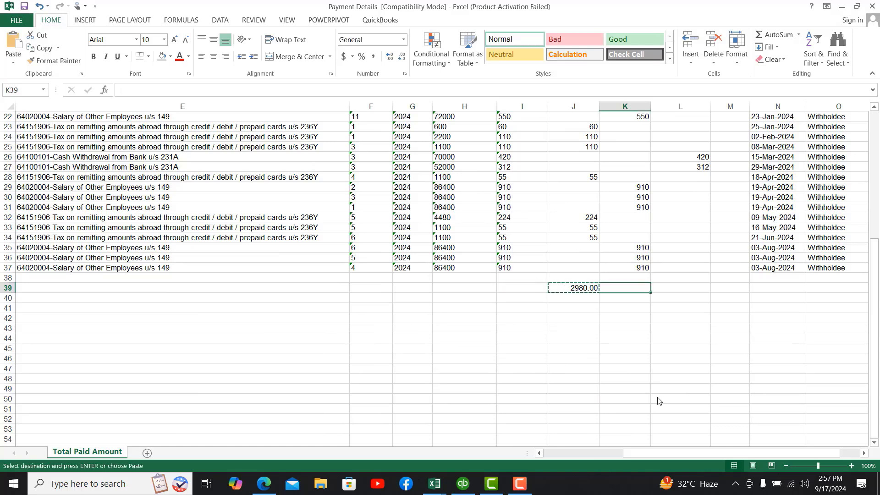
key(ctrl+v)
key(Right)
key(ctrl+v)
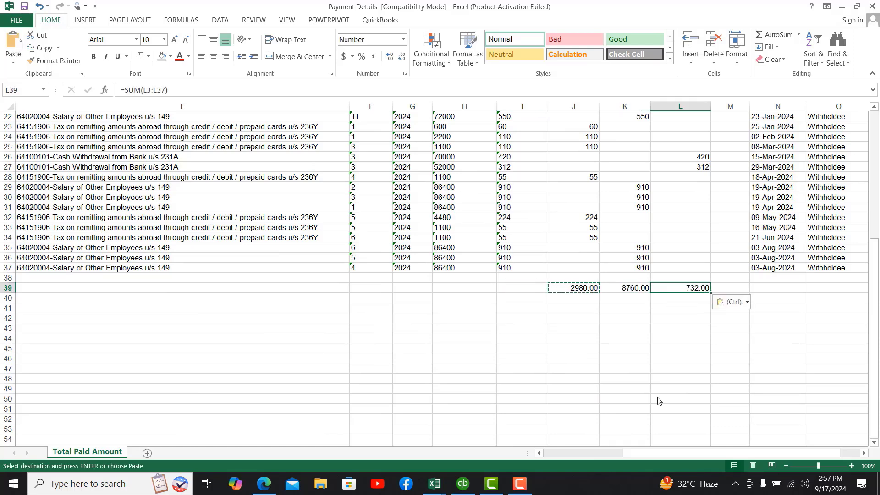
Step: Make the J39:L39 totals bold with a top and double bottom border
key(Left)
key(Left)
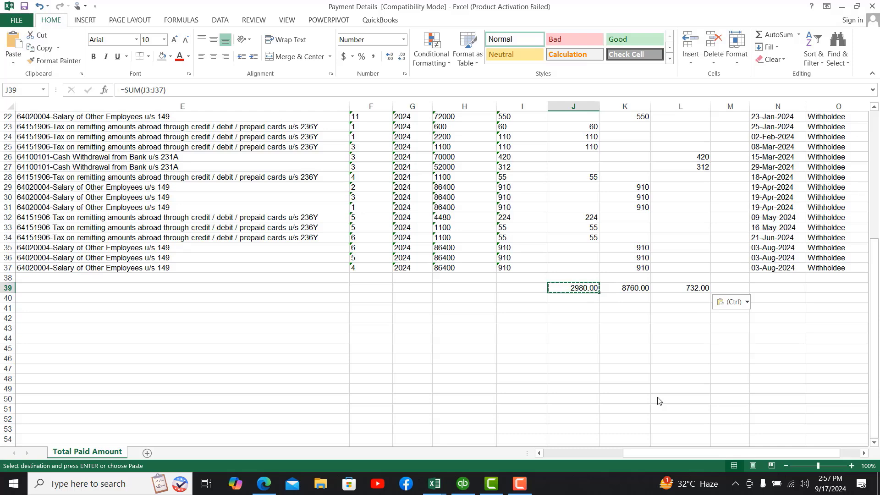
key(shift+Right)
key(shift+Right)
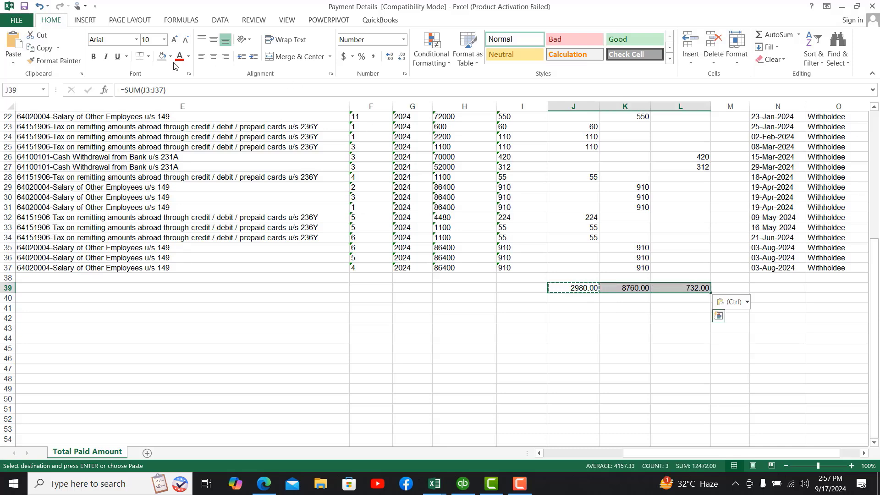
click(94, 57)
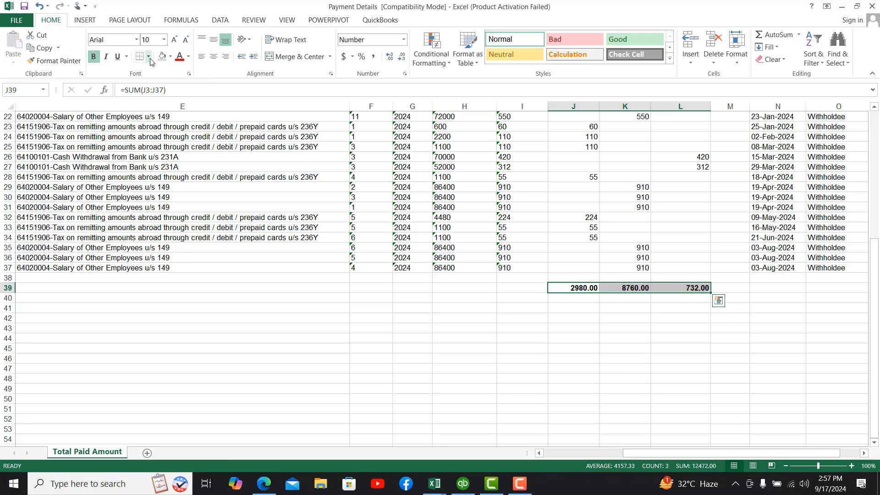
click(149, 57)
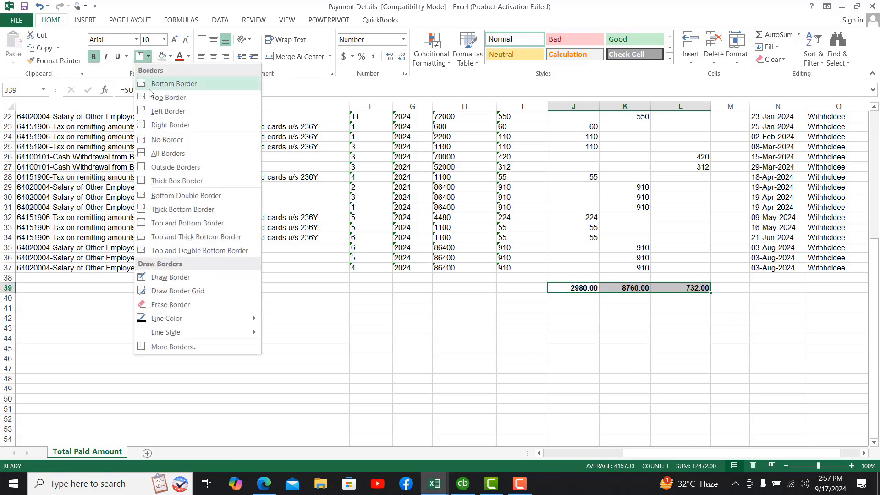
click(141, 250)
key(Up)
key(Up)
key(Up)
key(Up)
key(Up)
key(Up)
key(Up)
key(Up)
key(Up)
key(Up)
key(Up)
key(Up)
key(Up)
key(Up)
key(Up)
key(Up)
key(Up)
key(Up)
key(Up)
key(Up)
key(Up)
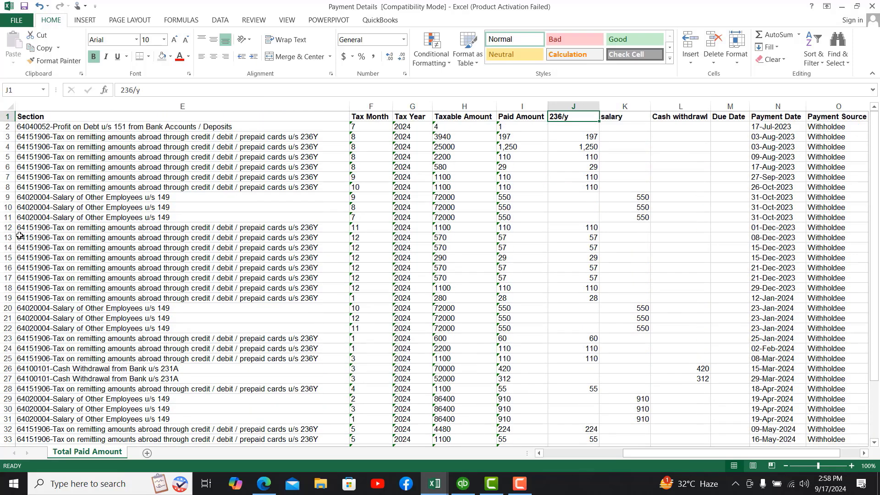
Step: Freeze panes at row 2 so the header row stays fixed while scrolling
click(7, 126)
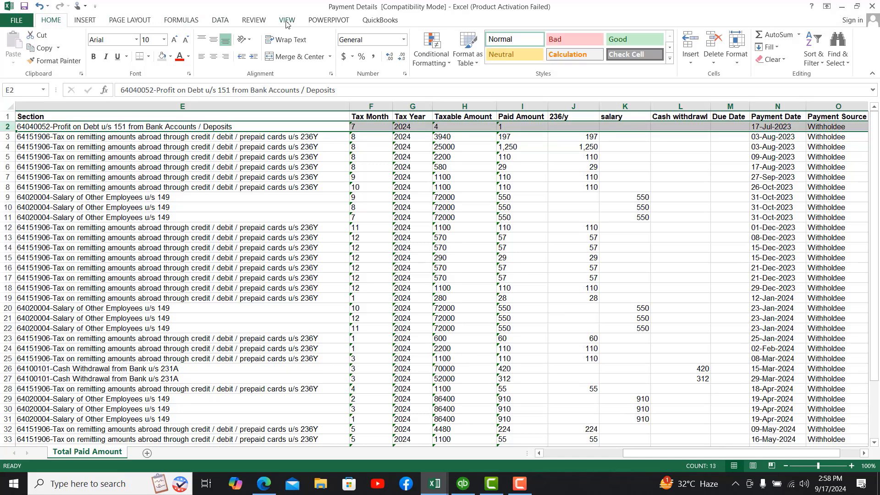
click(288, 21)
click(368, 58)
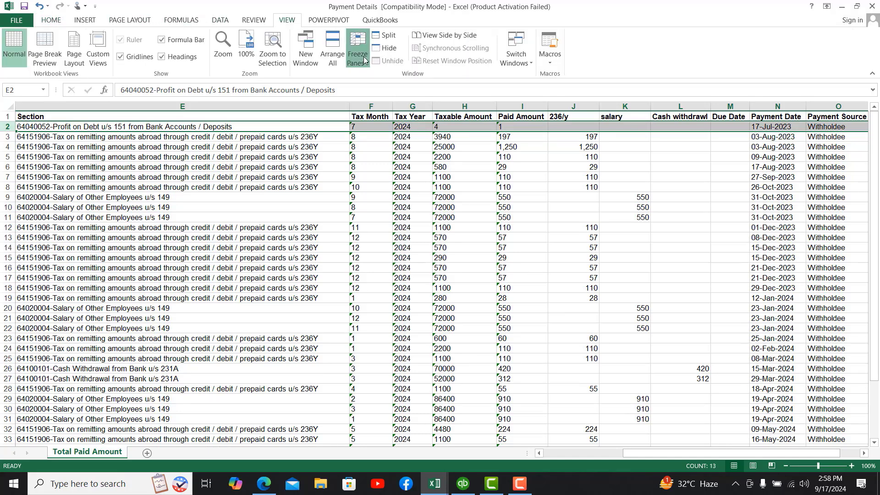
click(404, 92)
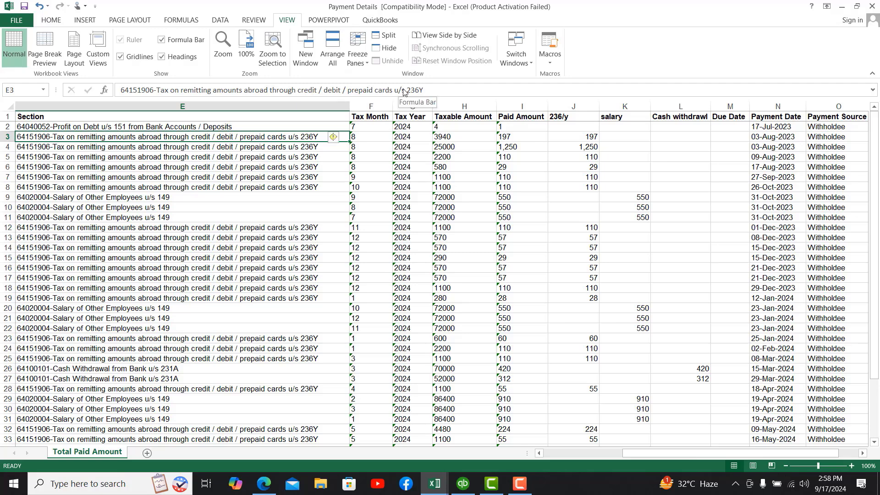
Step: Fill the 236/y, salary and Cash withdrawl headers in J1:L1 yellow
key(Right)
key(Right)
key(Right)
key(Right)
key(Up)
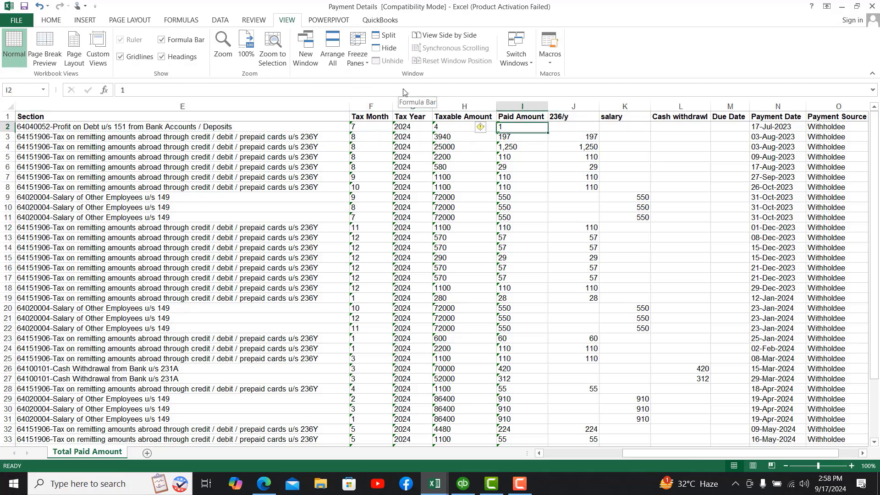
key(Right)
key(Up)
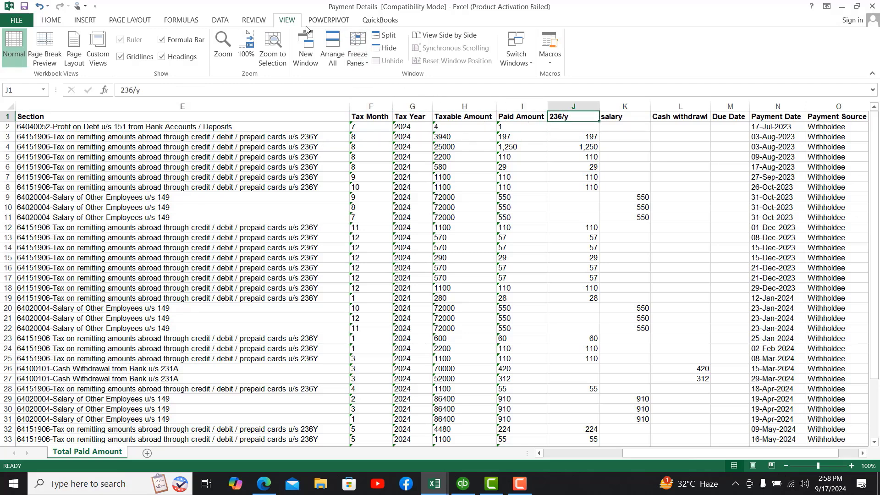
key(shift+Right)
key(shift+Right)
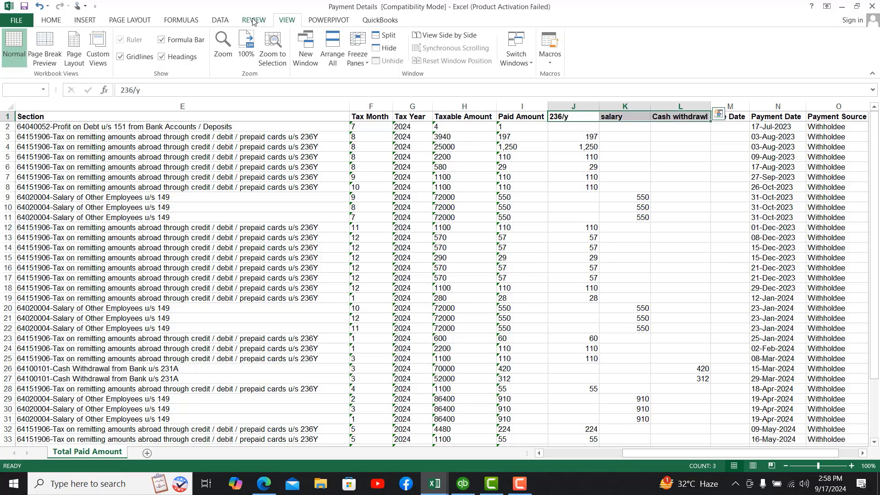
click(51, 21)
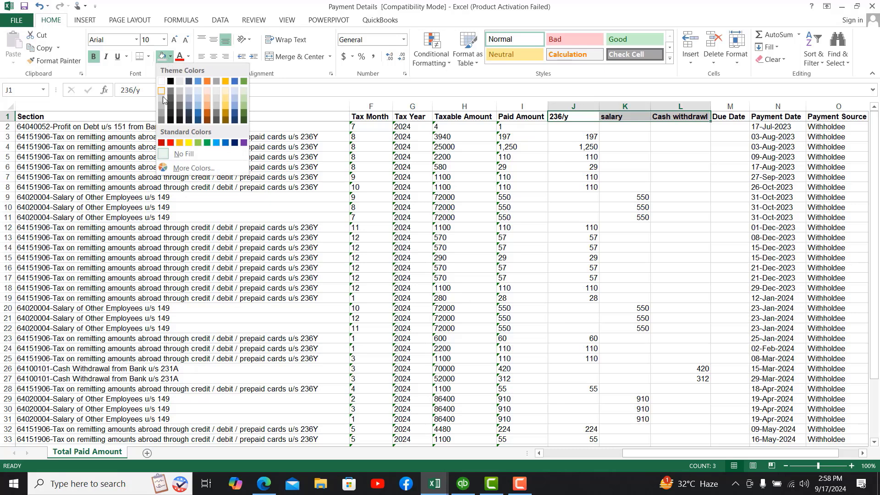
click(188, 141)
Step: Check the 236/y header and the J39 total formula, then return to the FBR withholding page
key(Down)
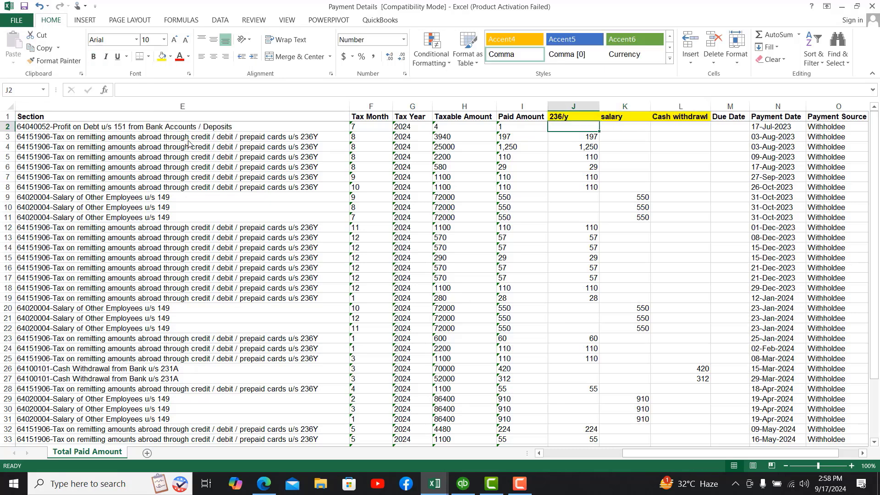
key(Down)
key(Down)
key(Down)
key(Down)
key(Down)
key(Down)
key(Down)
key(Down)
key(Down)
key(Down)
key(Down)
key(Down)
key(Down)
key(Down)
key(Down)
key(Down)
key(Down)
key(Down)
key(Down)
key(Down)
key(Down)
key(Down)
key(Down)
key(Down)
key(Down)
key(Down)
key(Down)
key(Down)
key(Down)
key(Down)
key(Down)
key(Down)
key(Down)
key(Down)
key(Down)
key(Down)
key(Down)
key(Down)
key(Down)
key(Down)
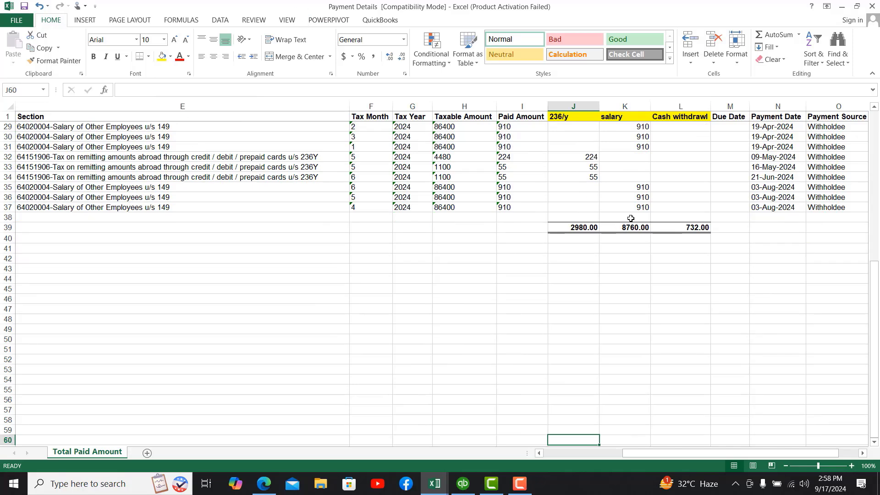
click(576, 117)
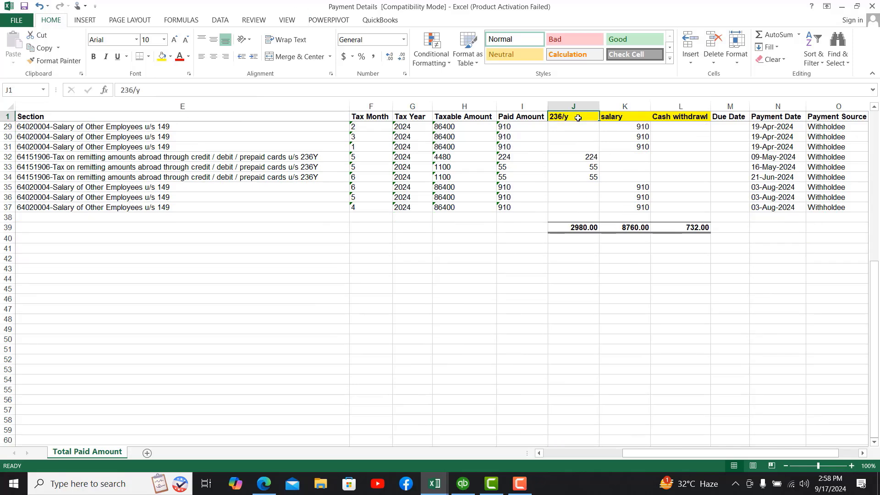
click(583, 228)
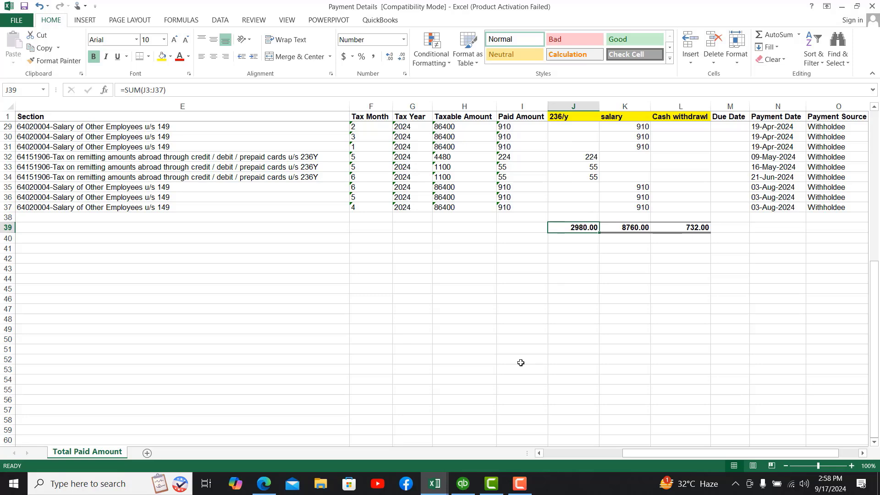
click(264, 484)
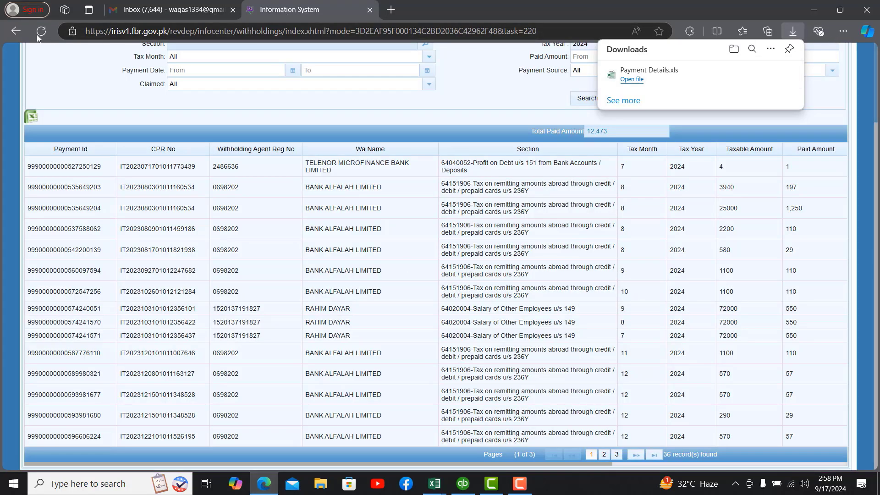
Step: Reopen the draft salary return from the IRIS dashboard and open its Adjustable Tax entries
click(17, 32)
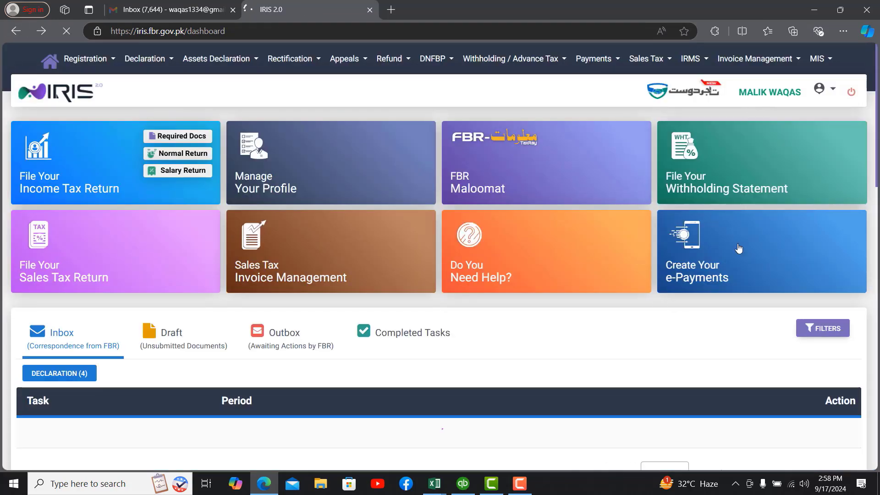
click(185, 339)
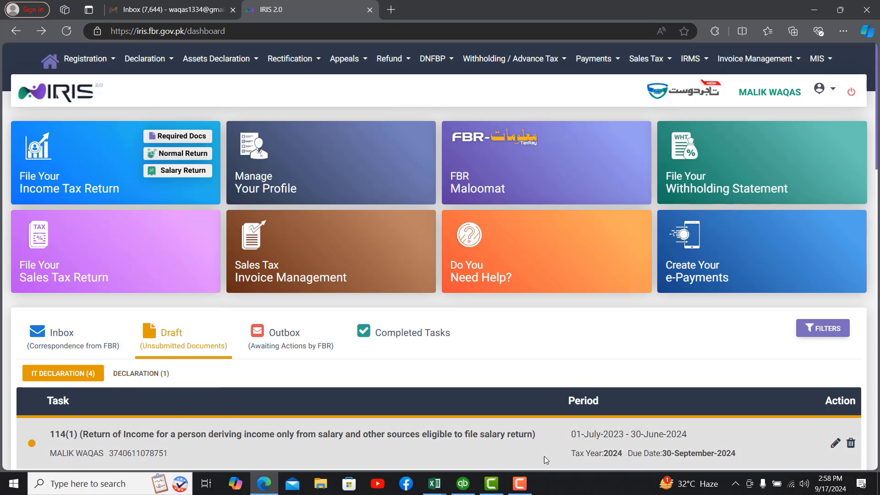
click(835, 444)
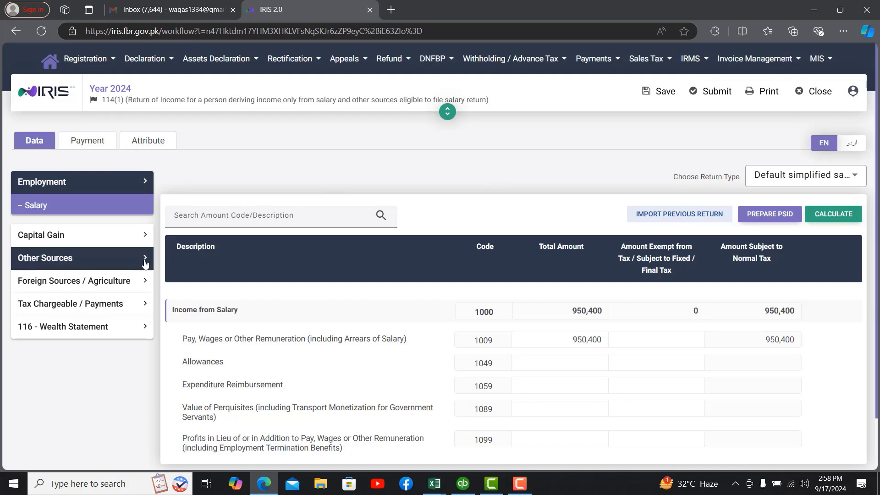
click(92, 303)
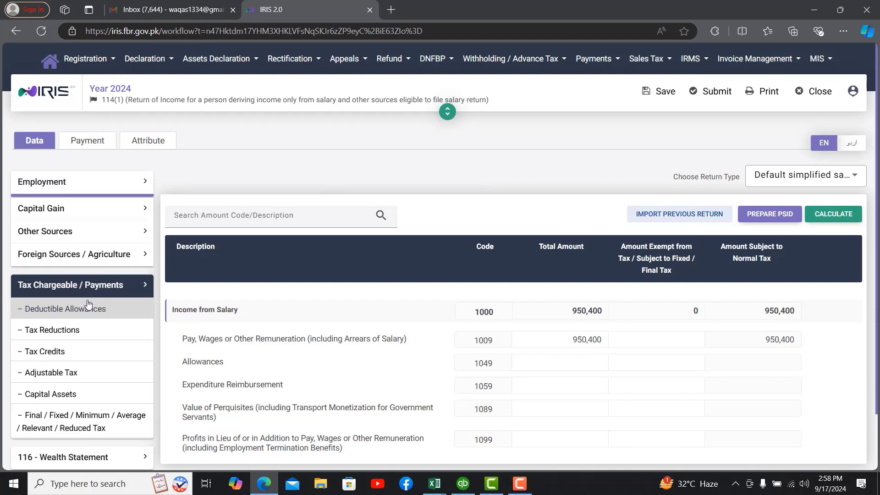
click(55, 370)
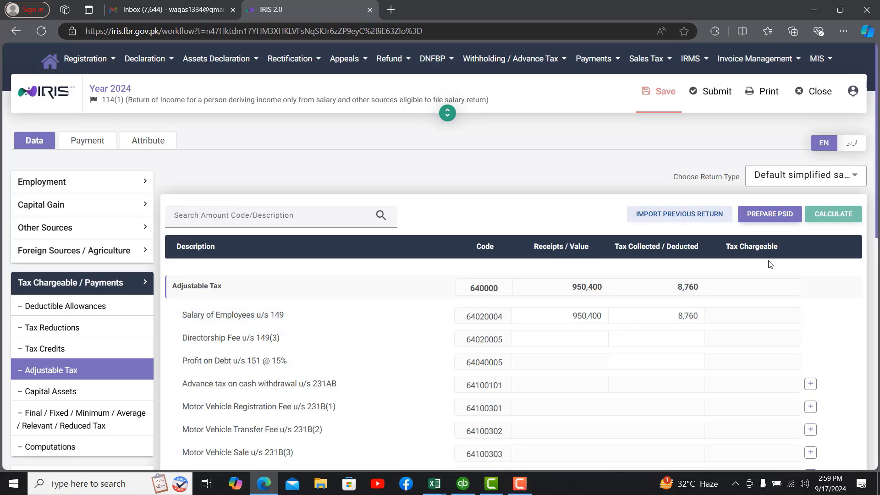
drag(876, 174, 877, 378)
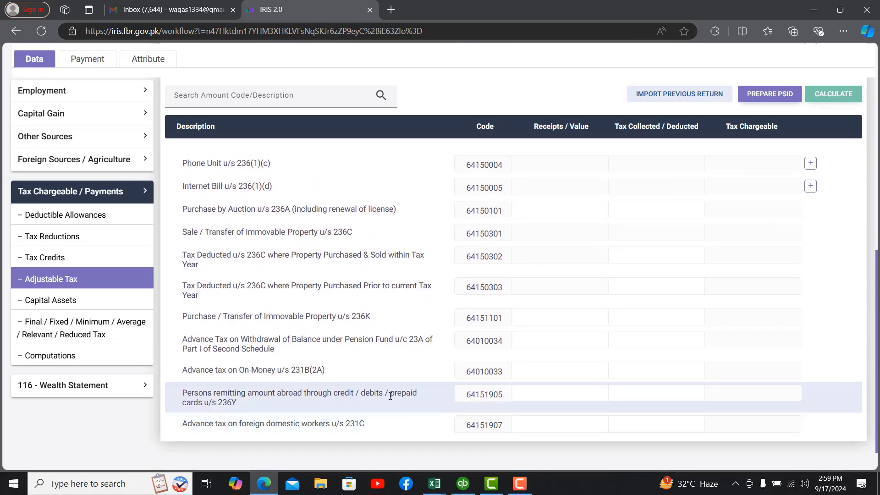
drag(183, 393, 242, 406)
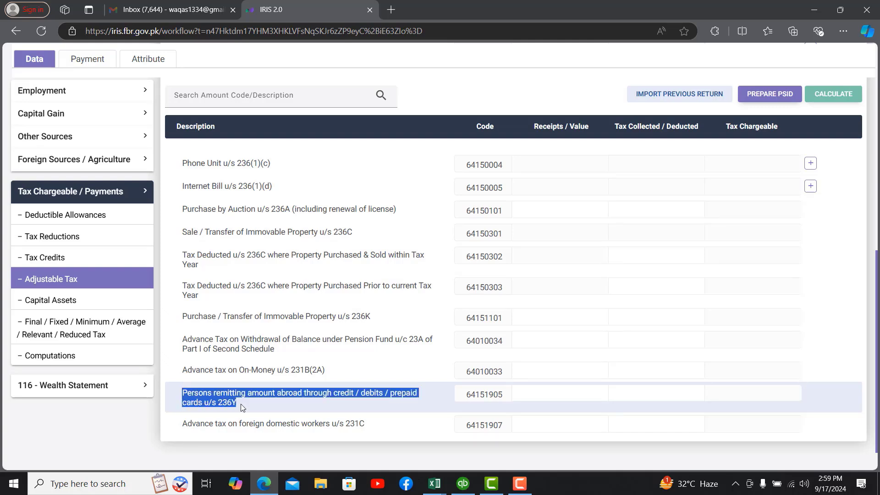
click(554, 393)
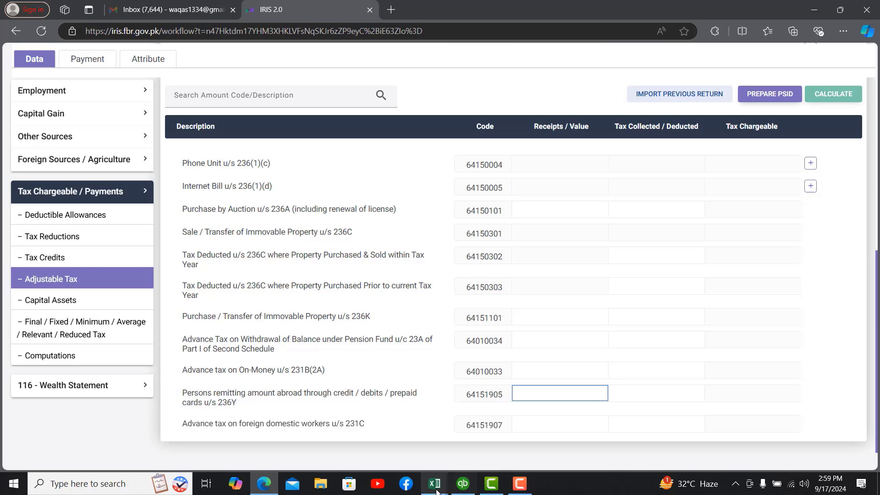
click(433, 492)
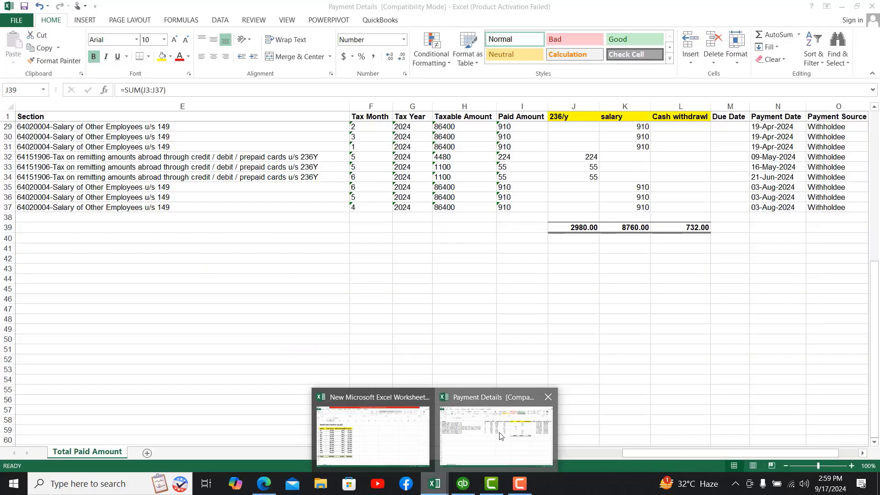
Step: Shade the first 236Y taxable amounts H3:H8 light green
click(496, 435)
click(480, 137)
key(shift+Down)
key(shift+Down)
key(shift+Down)
key(shift+Down)
key(shift+Down)
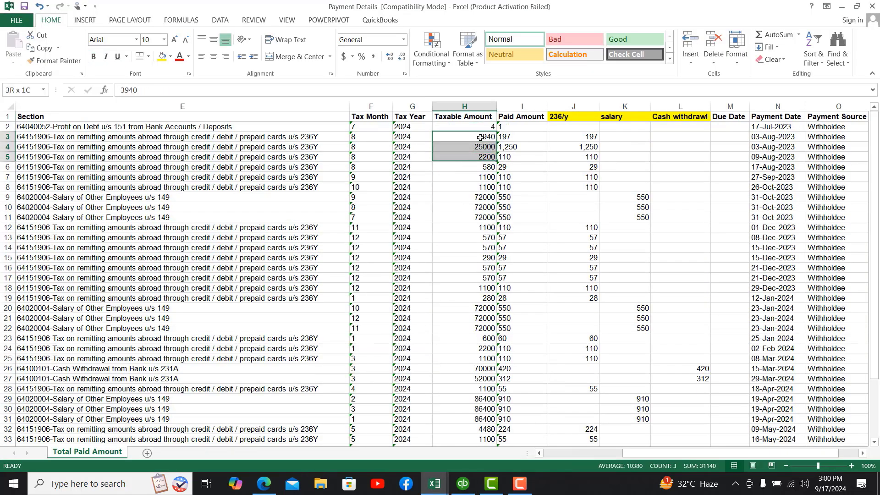
click(170, 56)
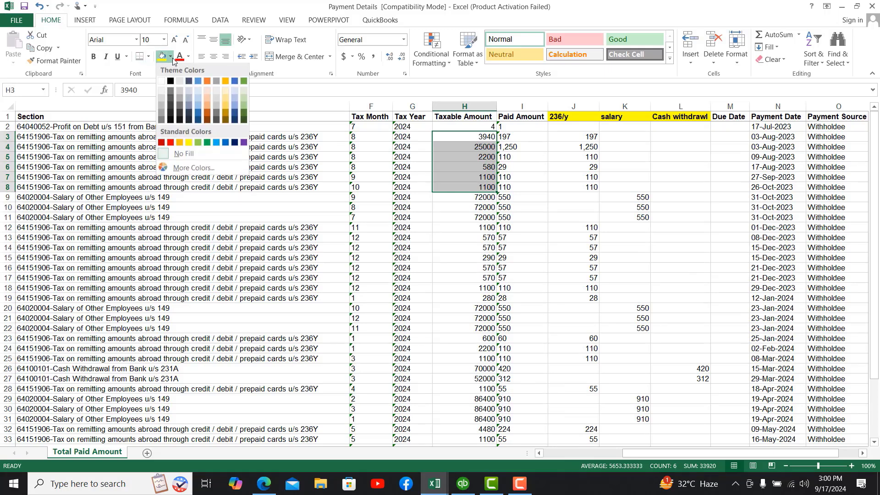
click(243, 92)
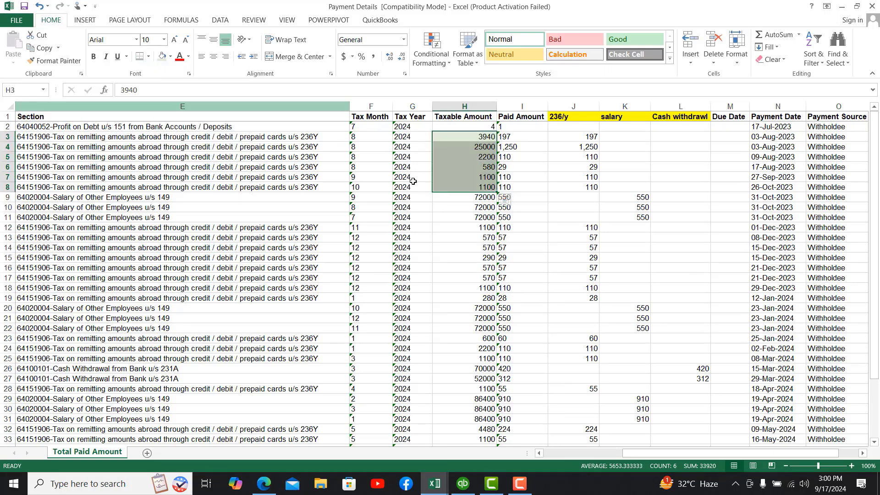
Step: Multi-select the remaining 236Y taxable amounts H12 through H34 to read their 50,650 total
ctrl+click(489, 228)
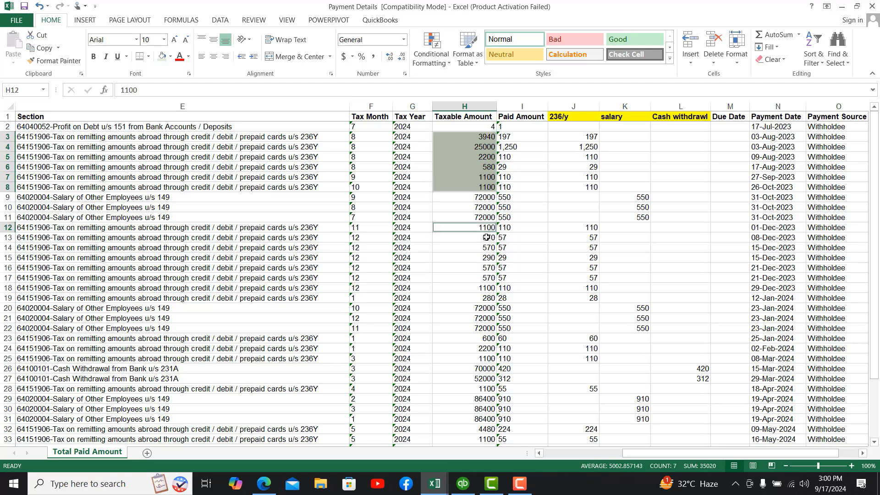
ctrl+click(485, 242)
ctrl+click(485, 247)
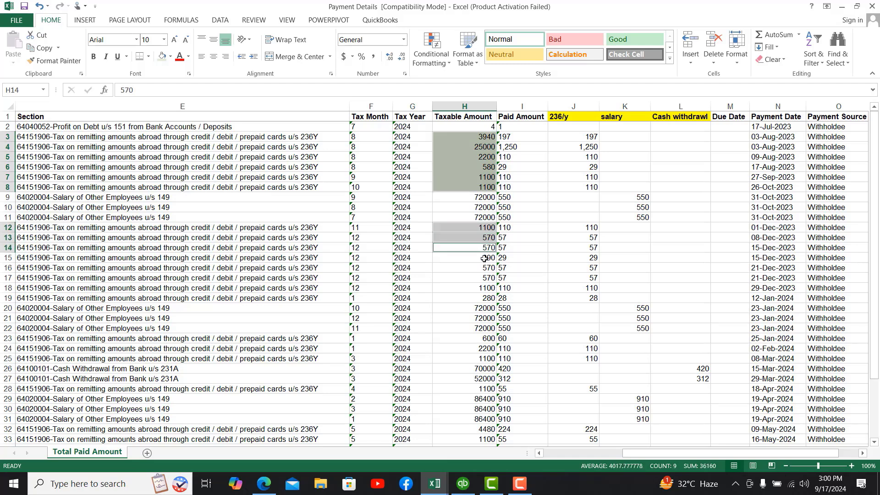
ctrl+click(485, 258)
ctrl+click(482, 269)
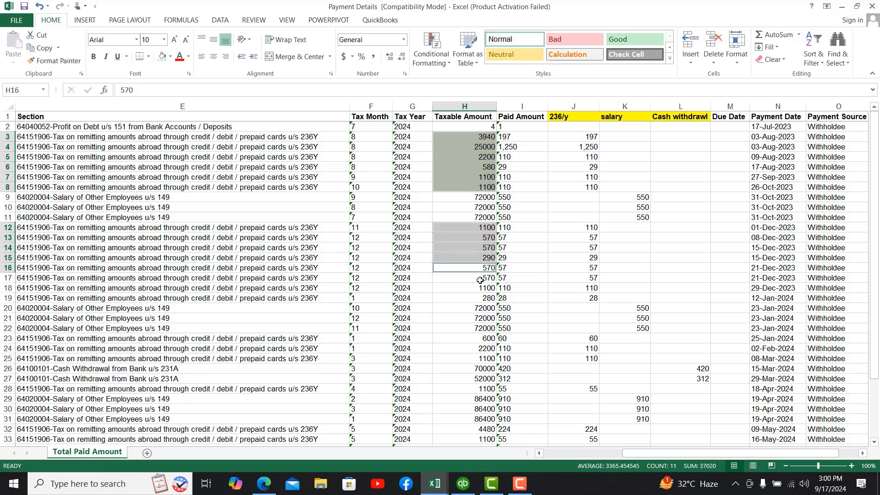
ctrl+click(480, 279)
ctrl+click(478, 290)
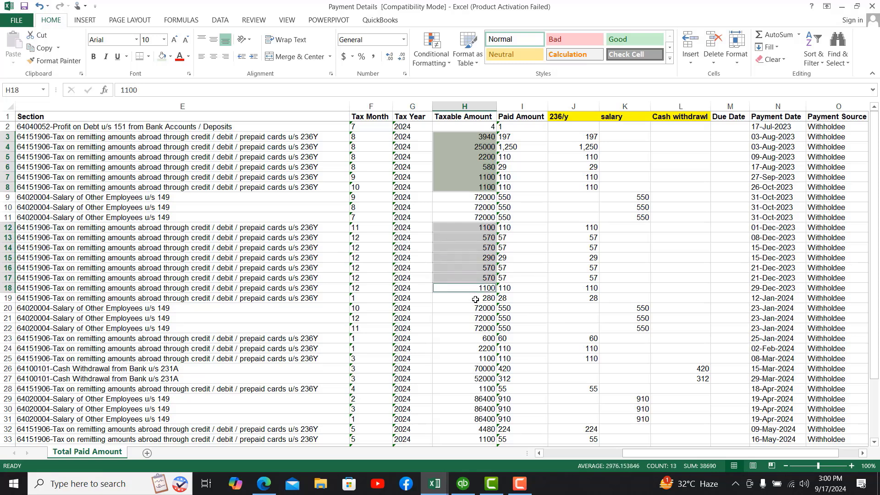
ctrl+click(476, 299)
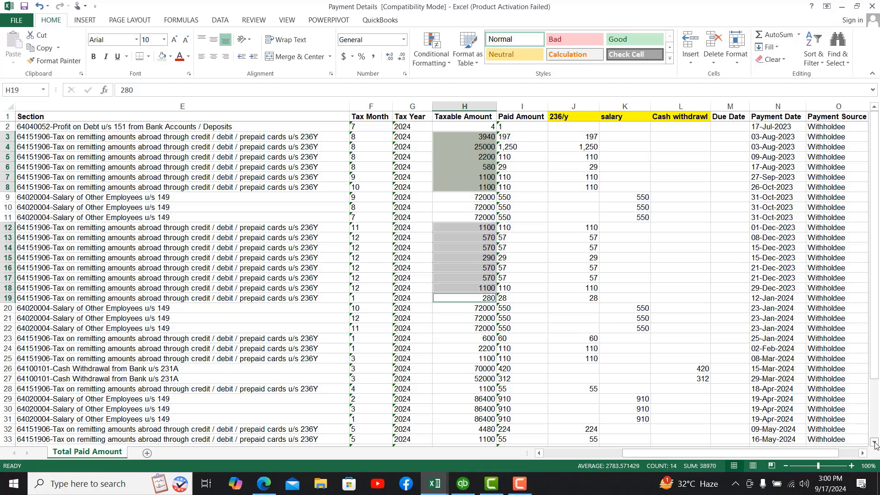
click(875, 443)
click(875, 443)
click(875, 444)
click(875, 443)
click(874, 443)
click(874, 443)
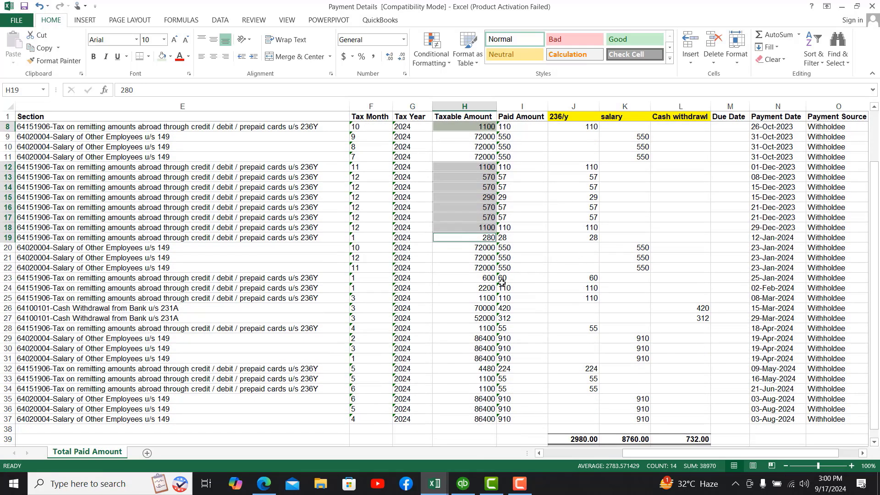
ctrl+click(486, 279)
ctrl+click(483, 289)
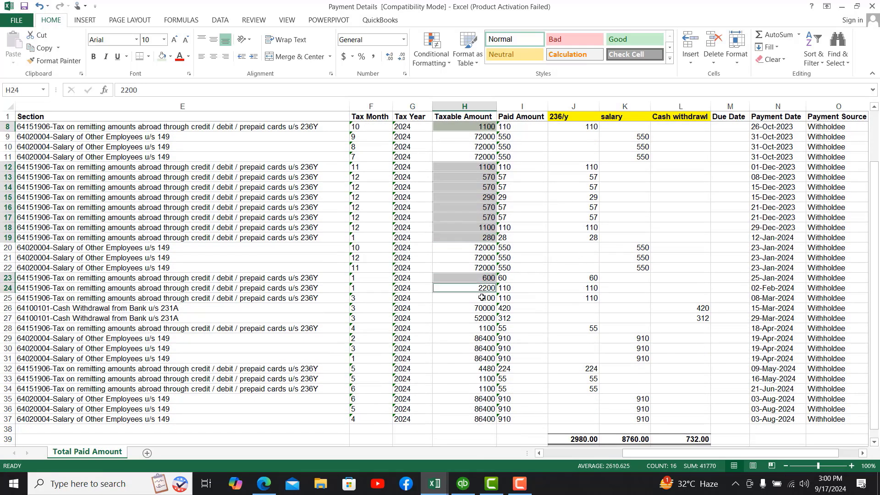
ctrl+click(482, 298)
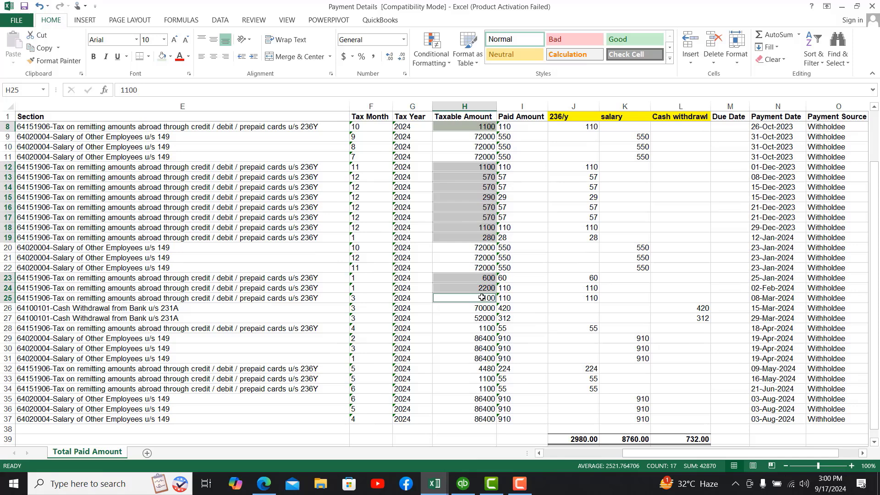
ctrl+click(481, 330)
ctrl+click(488, 369)
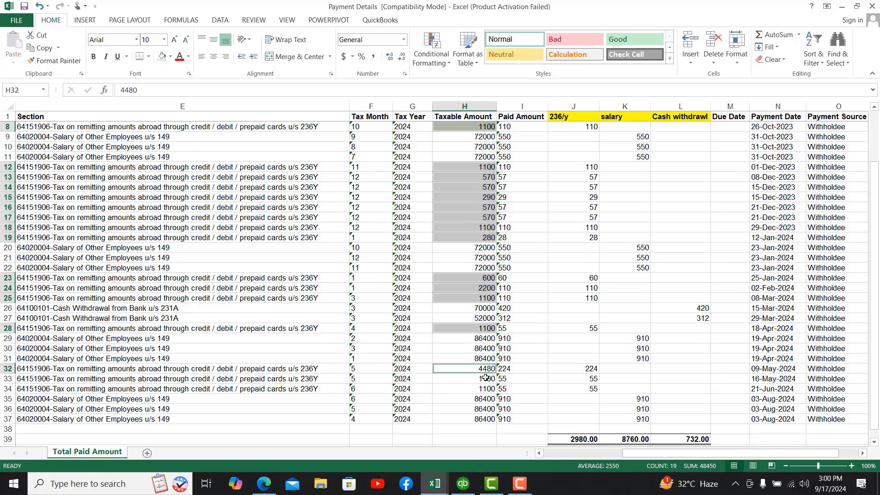
ctrl+click(486, 378)
ctrl+click(482, 389)
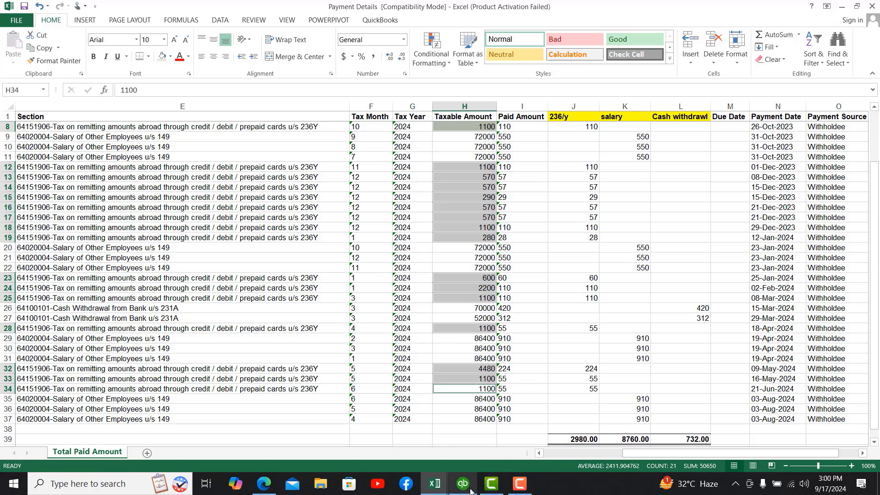
mouse_move(471, 490)
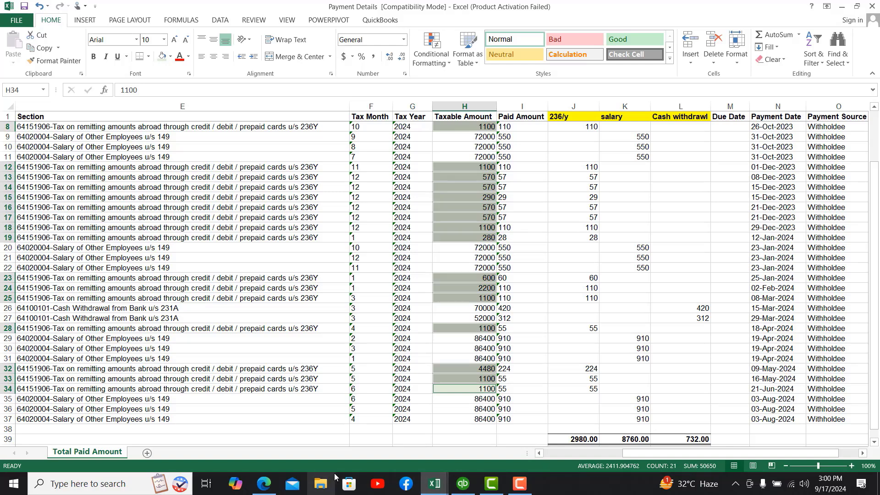
Step: Enter 50650 as the 236Y remittance row's Receipts / Value in IRIS
click(263, 484)
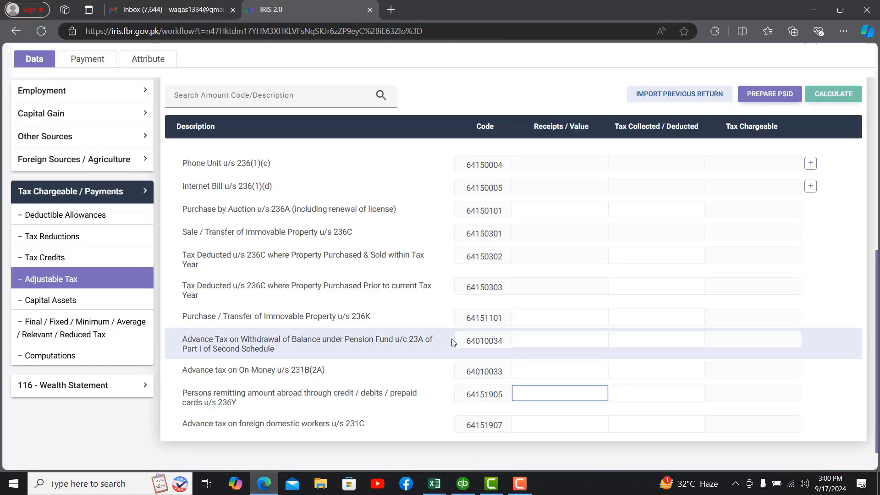
text(50650)
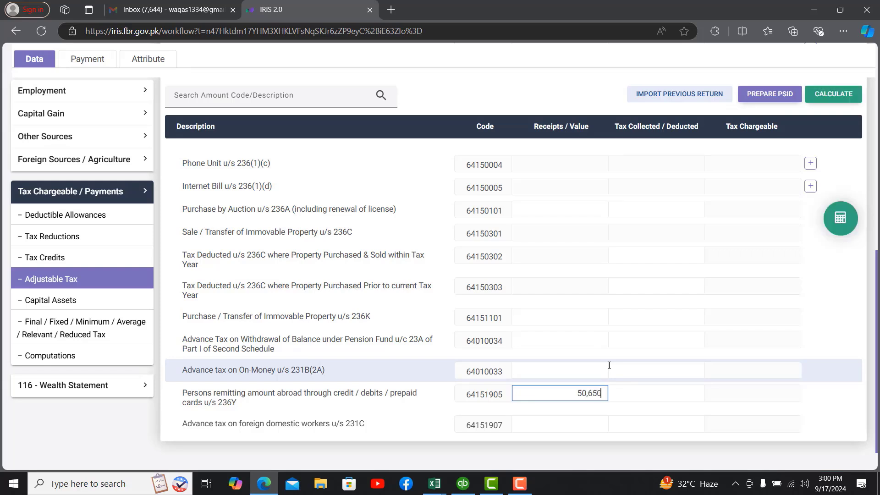
click(631, 390)
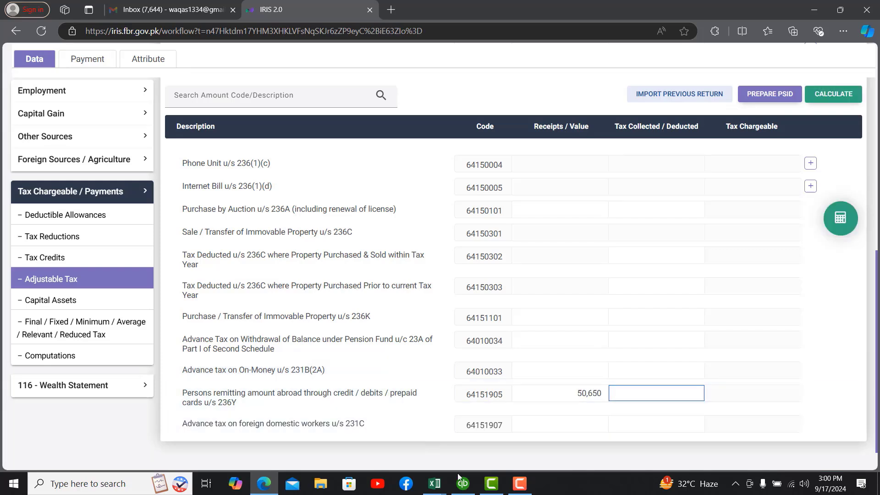
Step: Shade the 236Y tax total in J39 light green in Excel
click(434, 484)
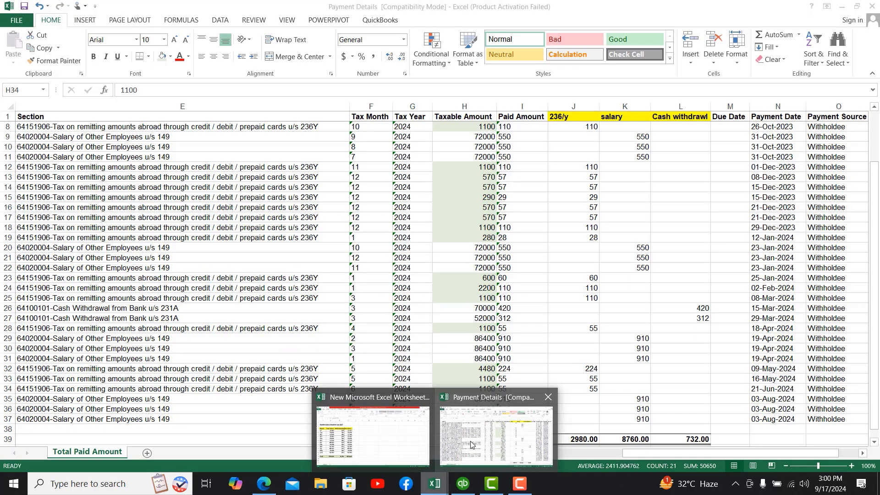
click(471, 445)
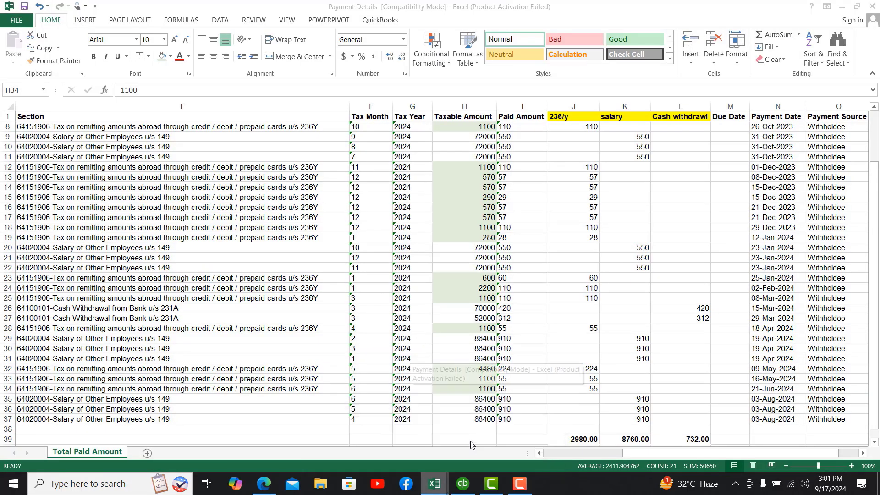
click(581, 438)
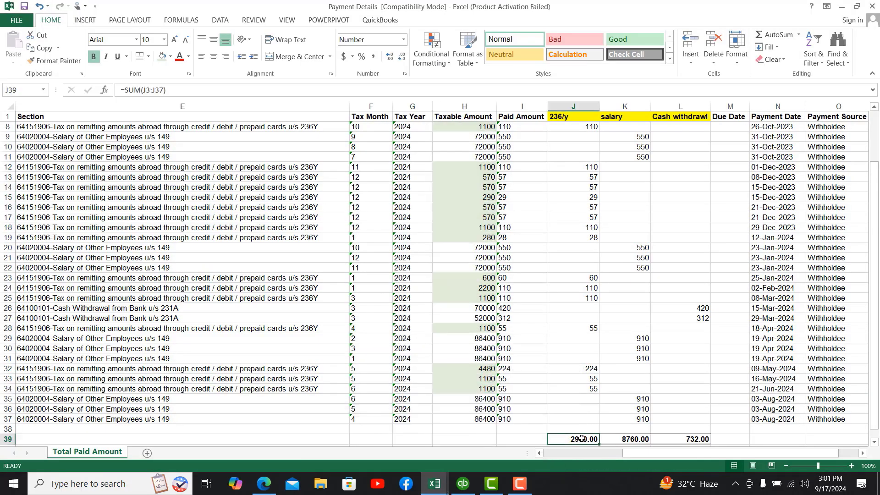
click(163, 55)
Step: Enter 2,980 as the 236Y row's Tax Collected / Deducted in IRIS
click(264, 483)
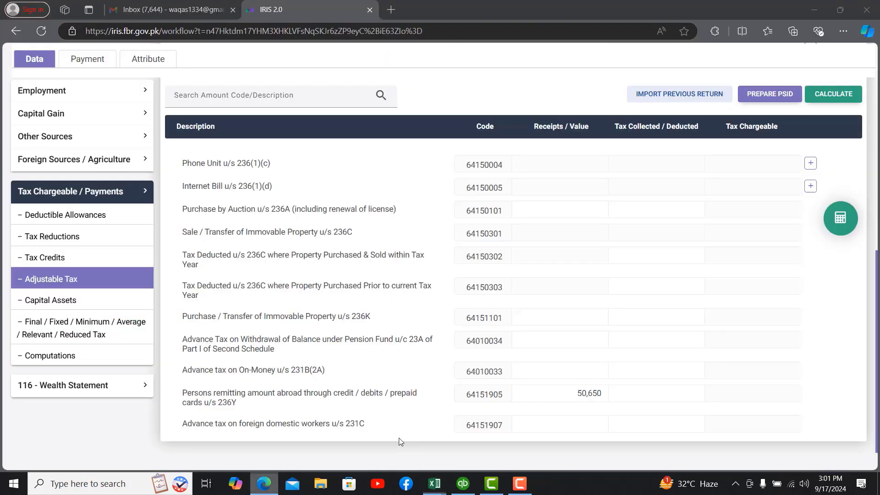
click(638, 386)
text(2,980)
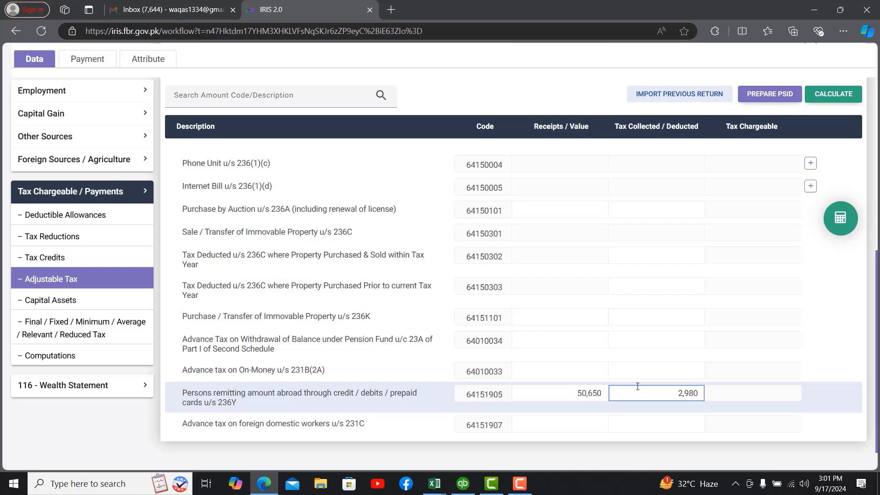
click(543, 373)
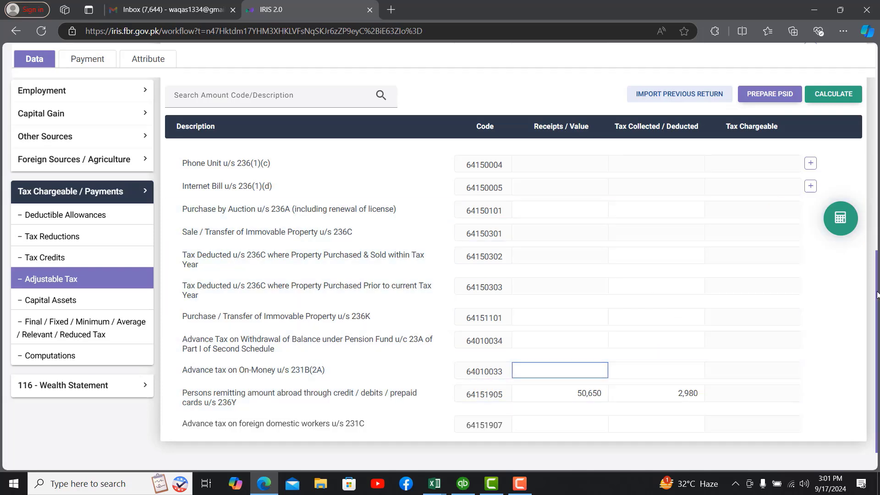
scroll(876, 295, up, 1)
Step: Shade totals K39 and L39, and confirm cash withdrawals 70,000 and 52,000 sum to 122,000
mouse_move(440, 487)
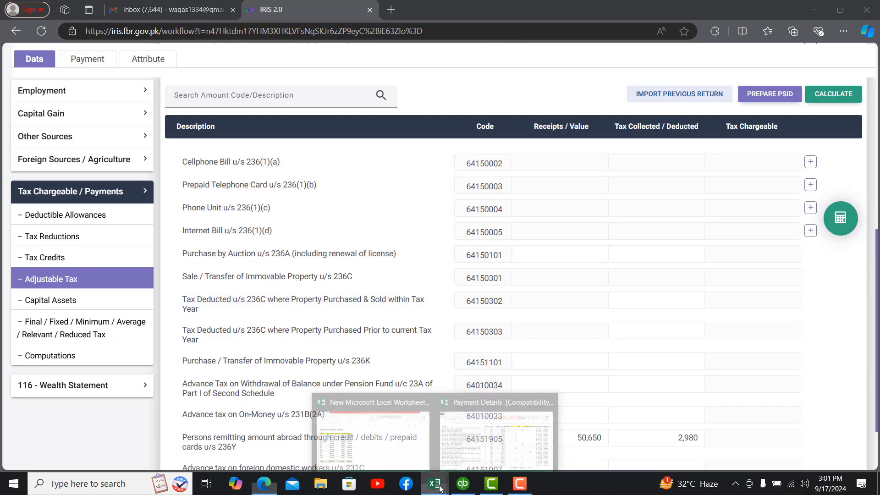
click(496, 435)
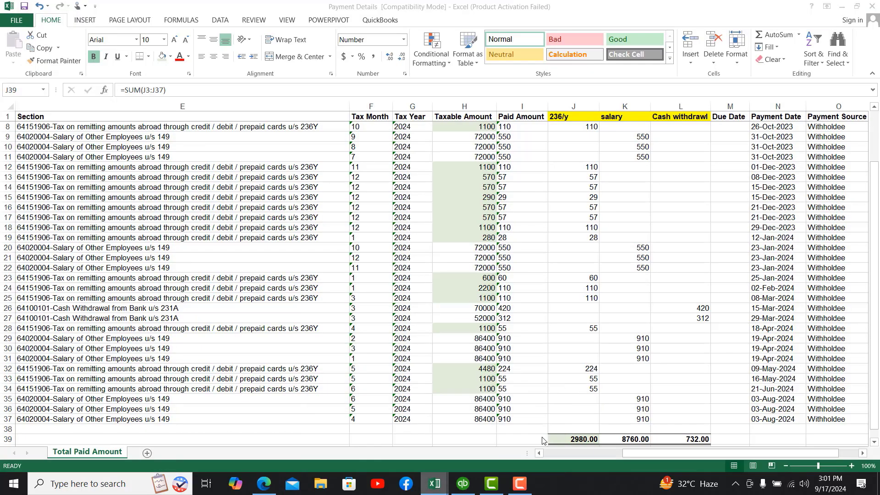
click(629, 440)
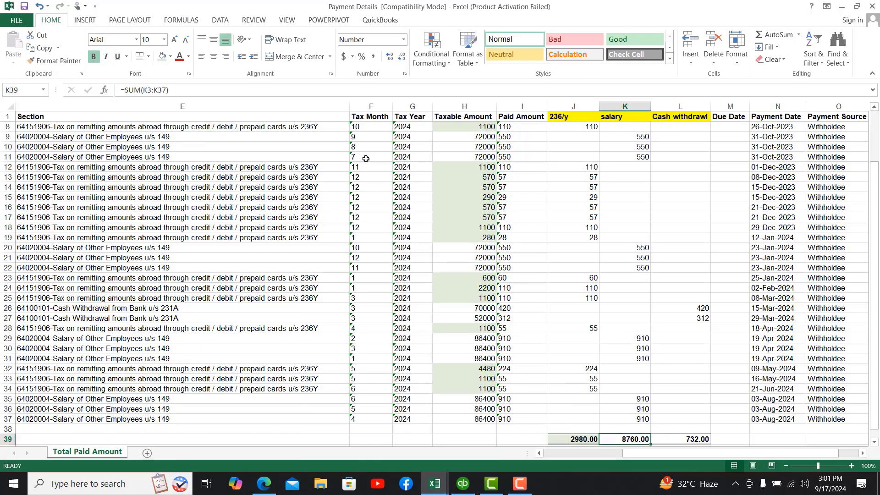
click(163, 60)
click(674, 437)
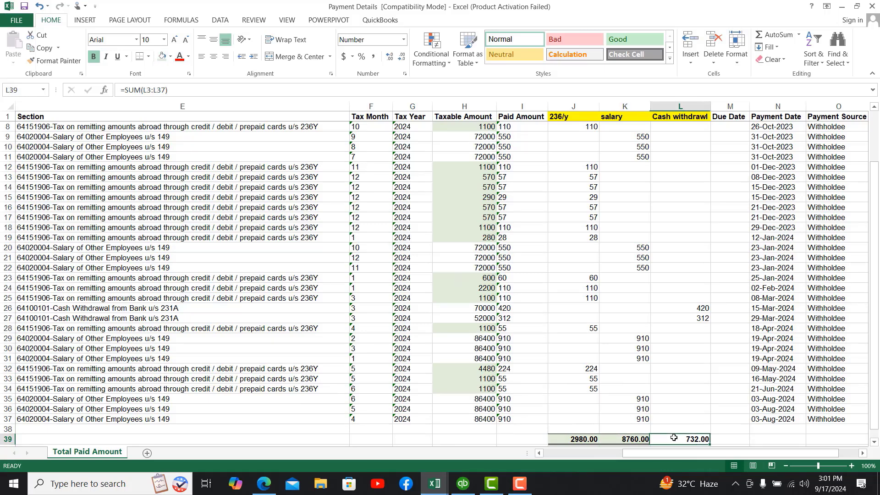
click(164, 60)
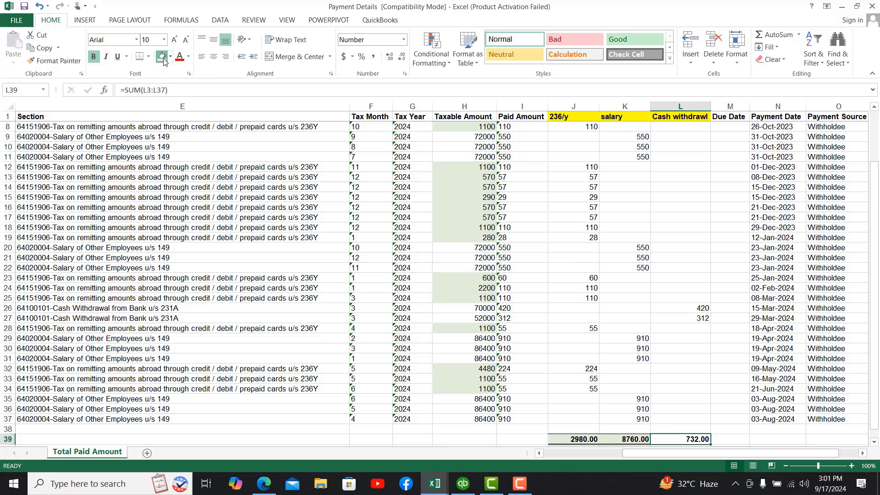
click(481, 308)
drag(481, 315, 481, 317)
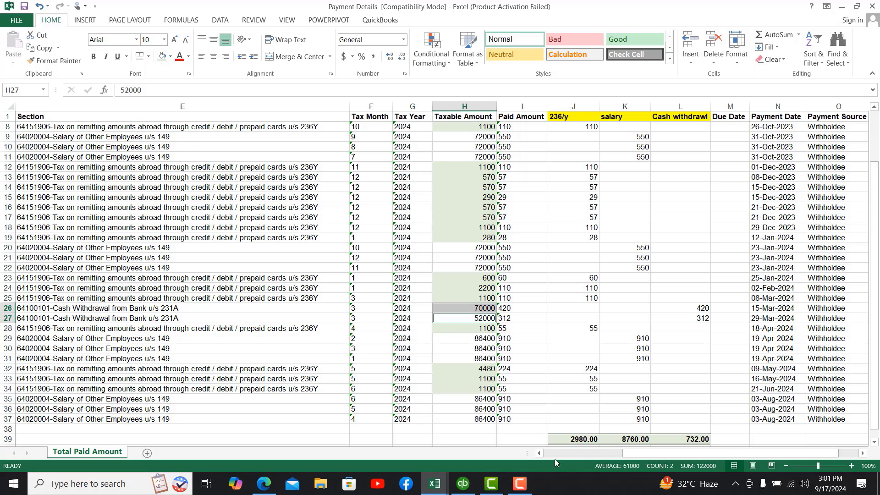
Step: Add a 231AB cash-withdrawal entry with the bank account's IBAN and contents 'Salary Account'
mouse_move(433, 489)
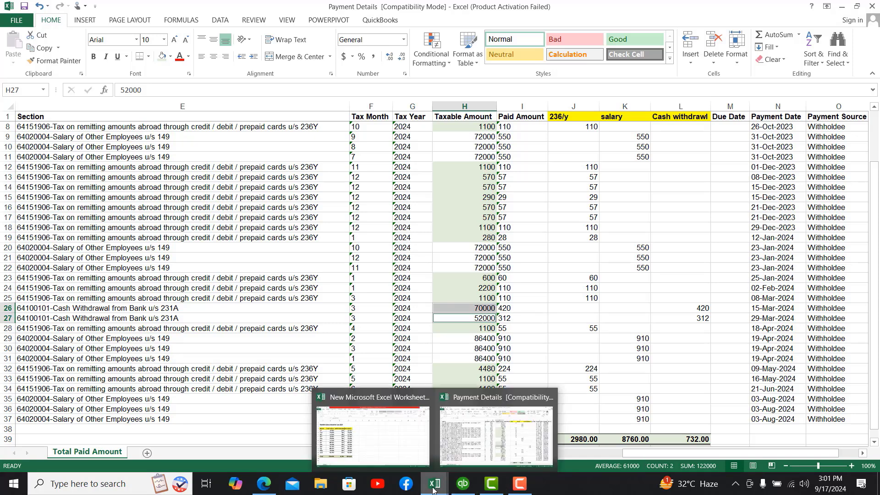
click(264, 484)
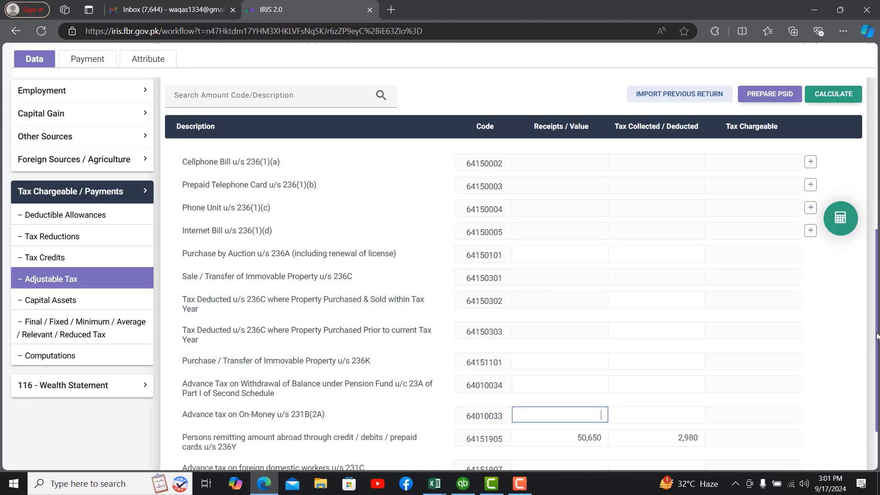
drag(877, 336, 873, 175)
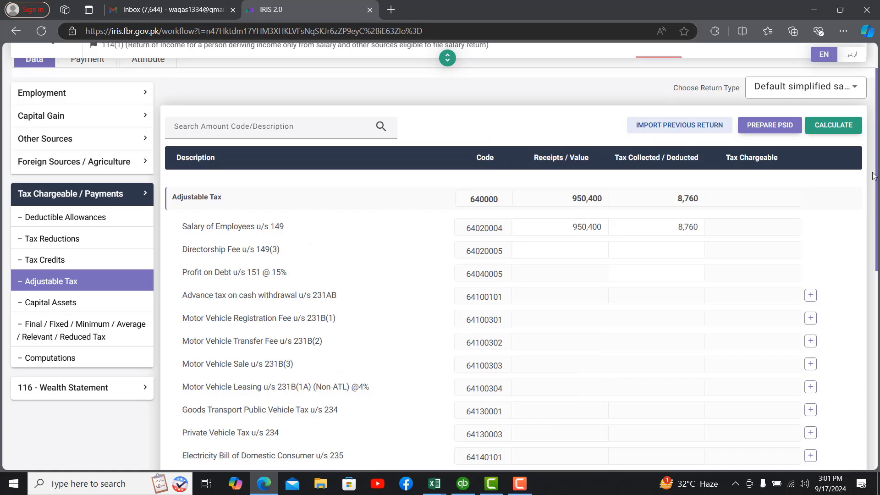
click(810, 296)
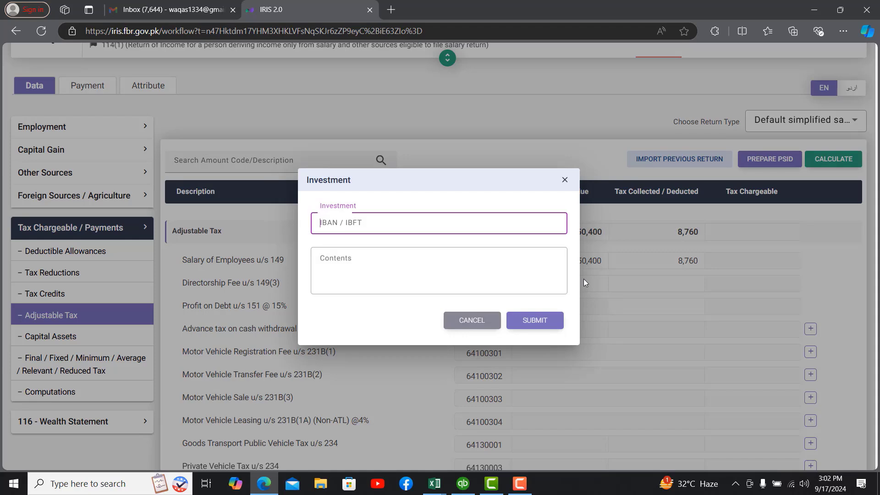
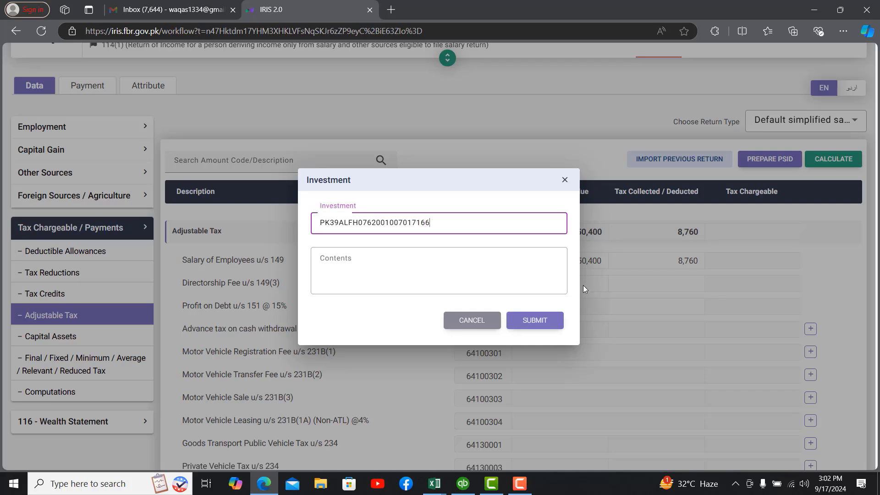
click(451, 270)
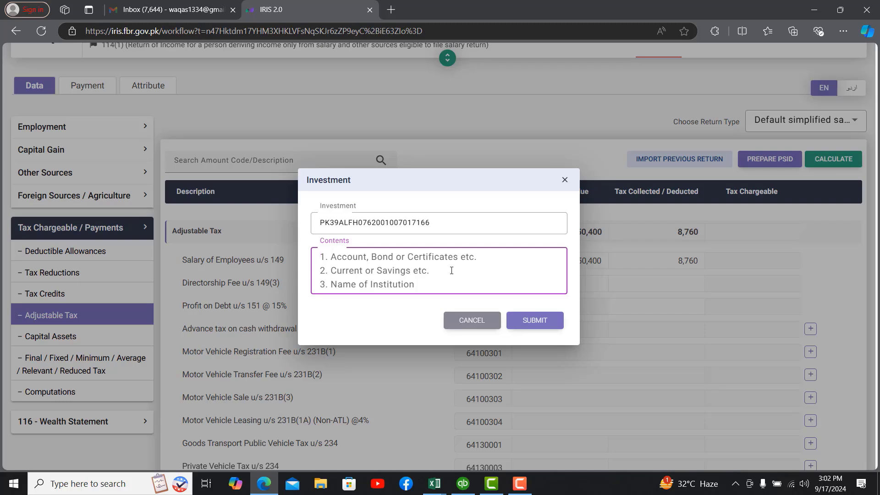
text(Salary)
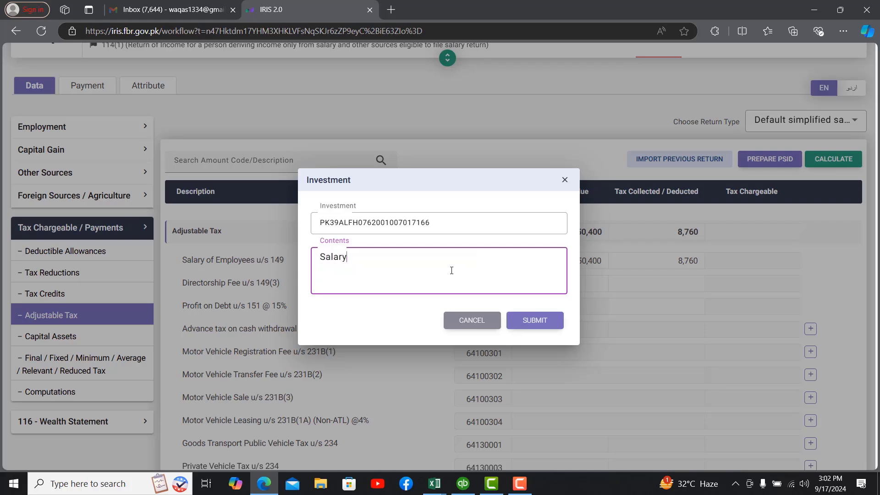
text( Account)
Step: Save the new bank account entry and enter 122,000 as its receipts value
click(532, 324)
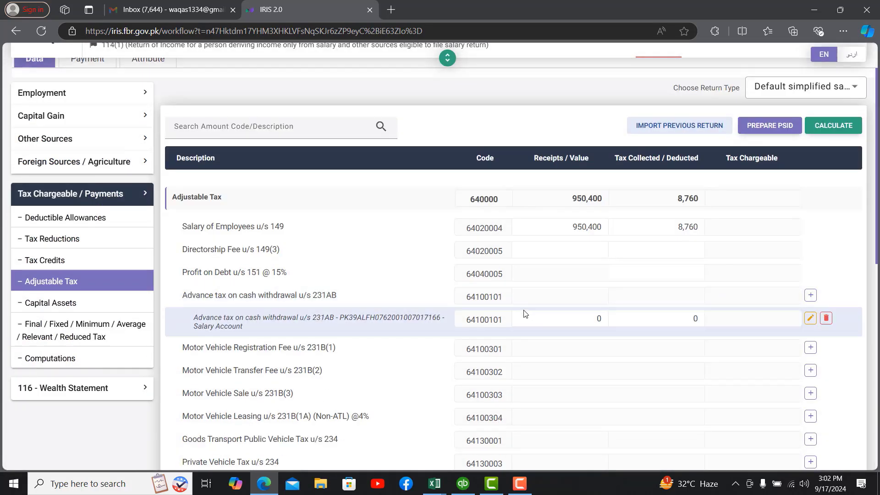
click(535, 315)
text(122,0)
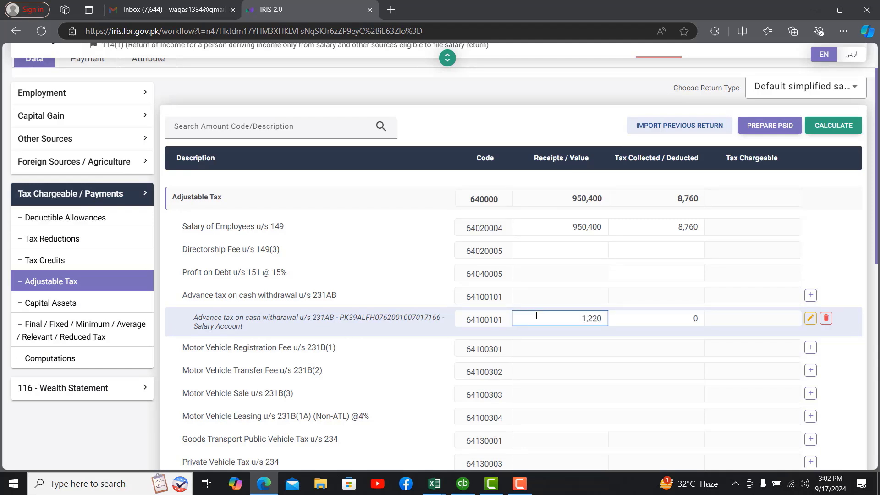
text(00)
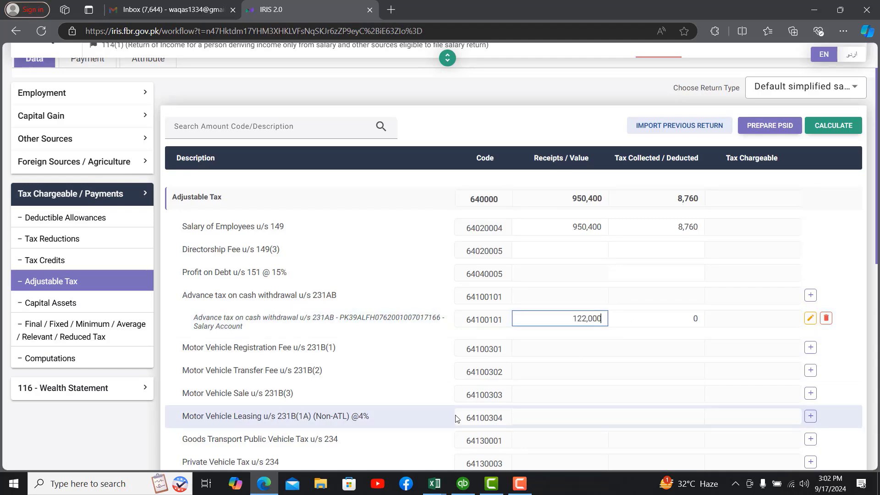
click(435, 483)
mouse_move(480, 459)
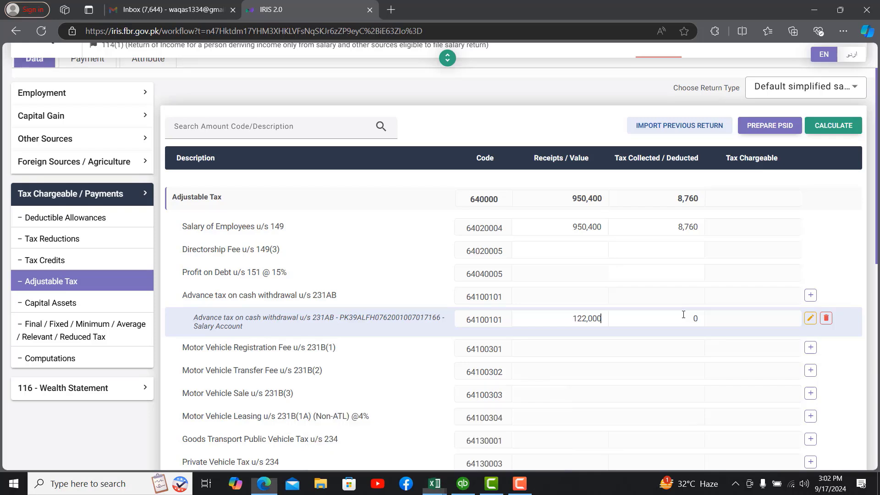
Step: Enter 732 as tax deducted, then recalculate so adjustable tax reaches 12,472
click(683, 314)
text(2)
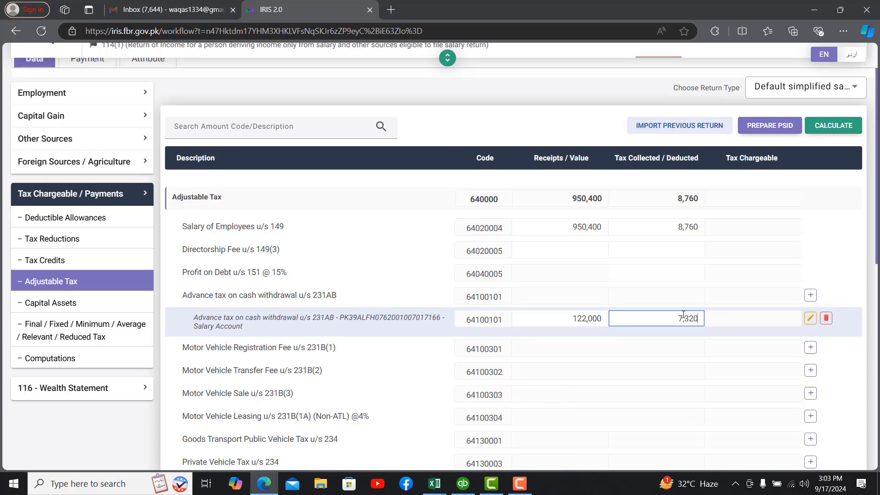
key(BackSpace)
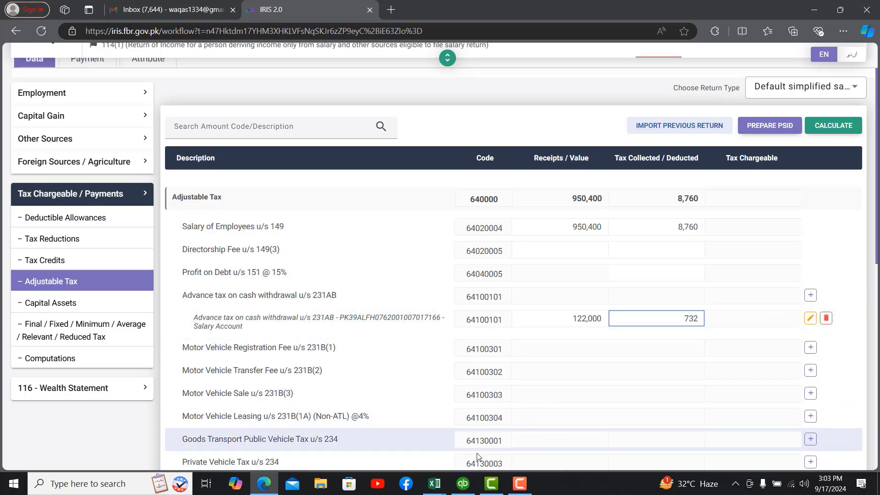
mouse_move(432, 487)
click(486, 439)
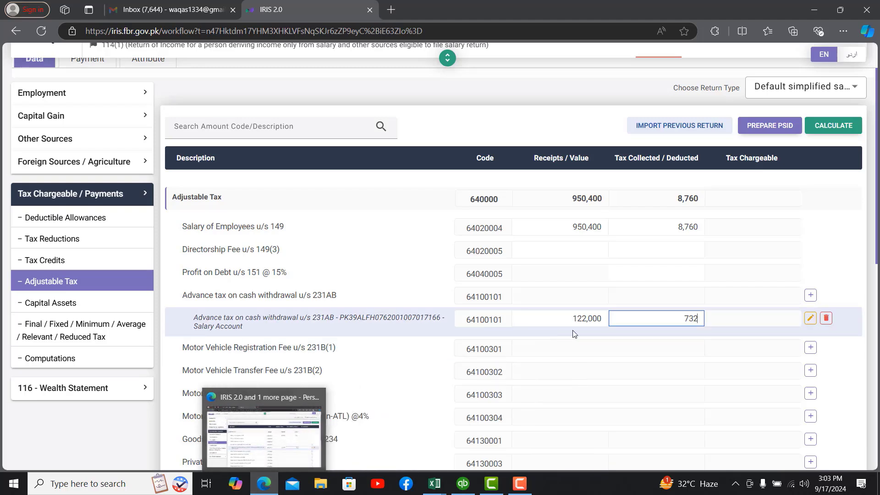
click(639, 349)
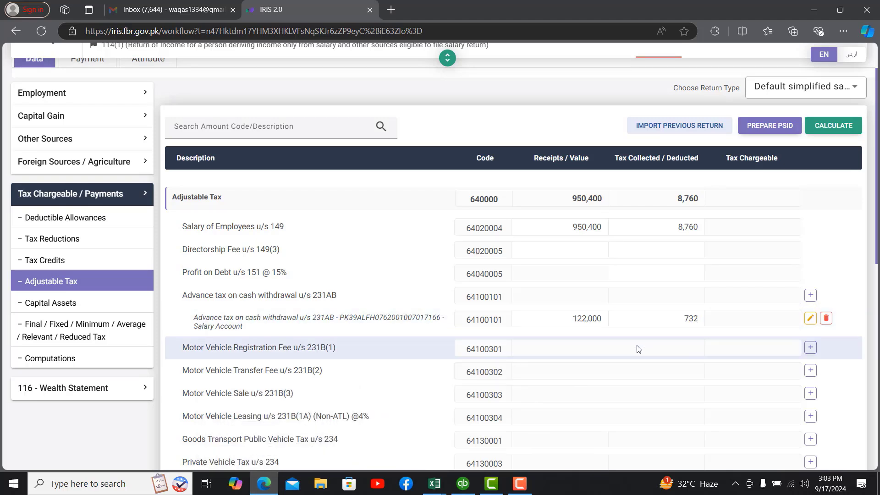
click(834, 128)
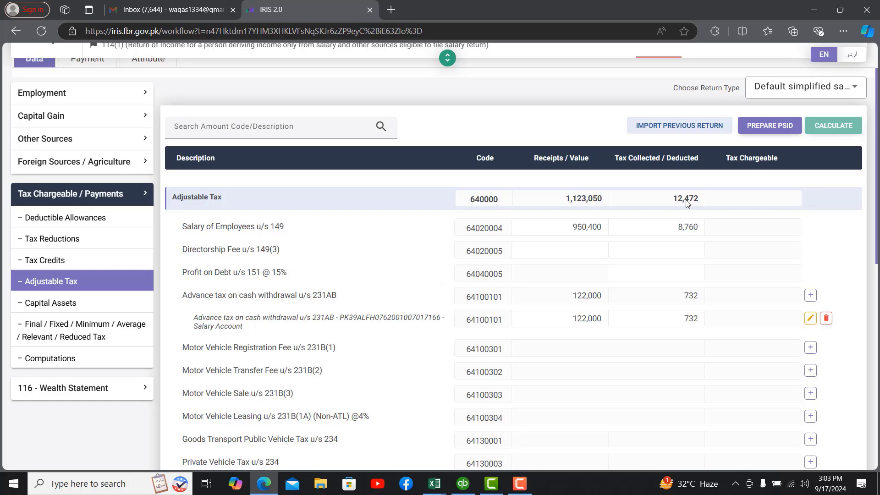
mouse_move(434, 483)
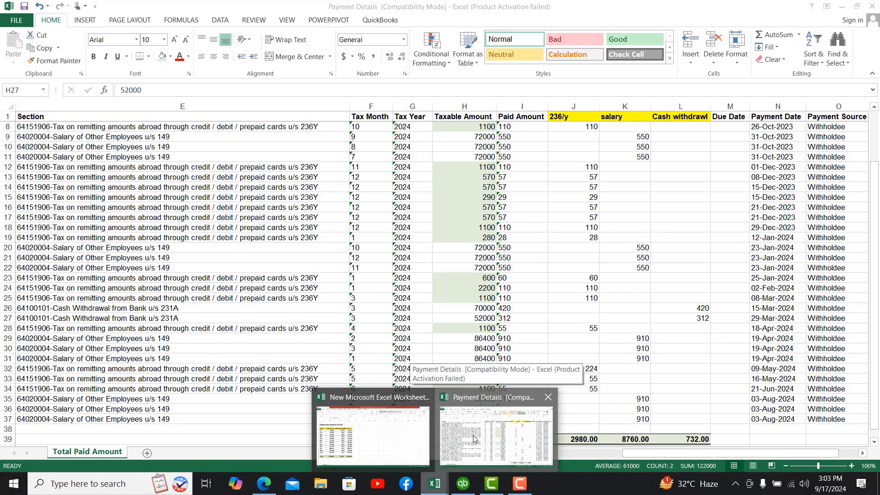
click(473, 436)
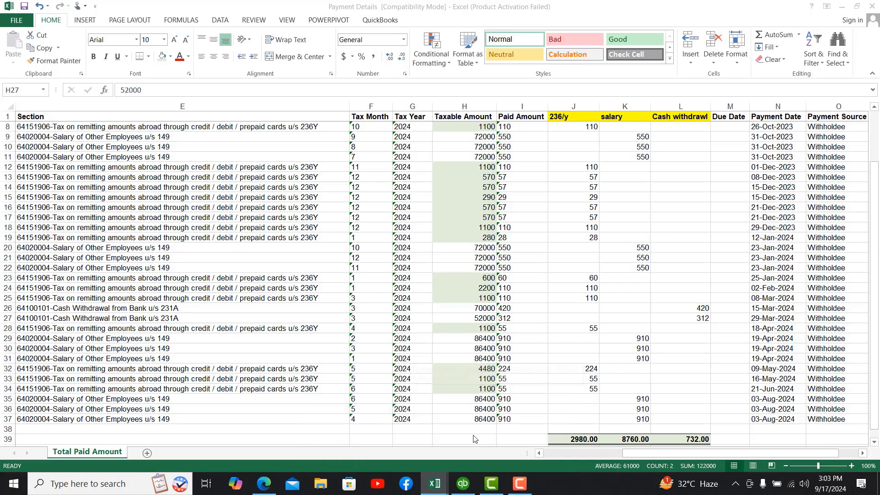
click(577, 440)
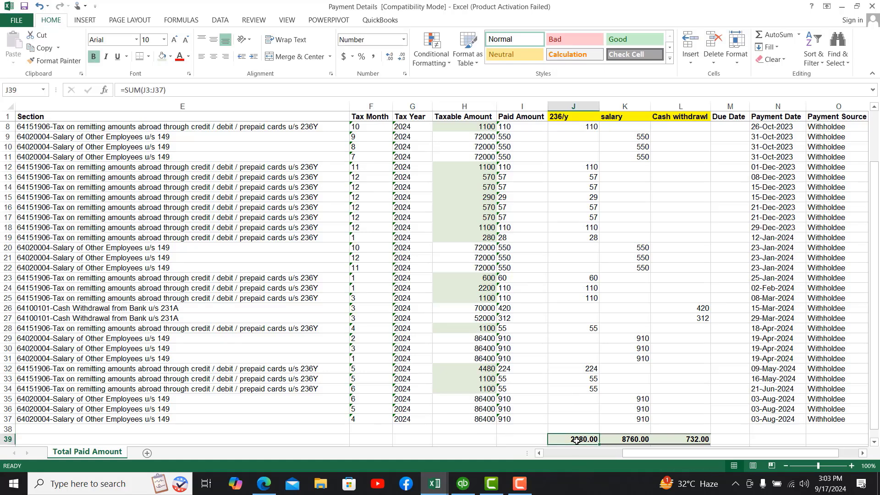
key(shift+Right)
key(shift+Right)
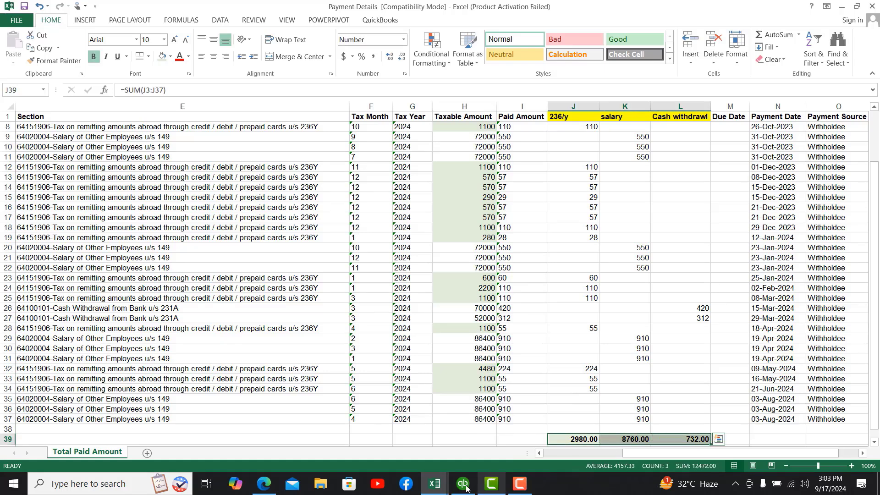
click(267, 486)
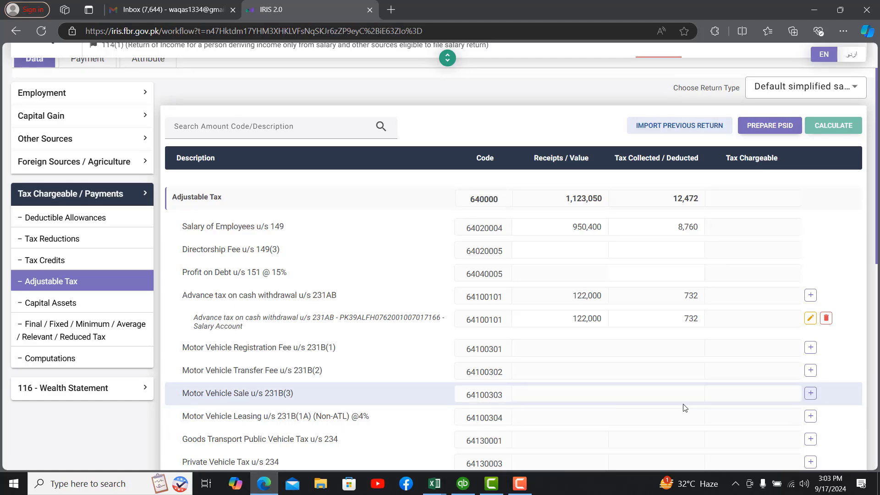
Step: Scroll through the Final / Fixed / Reduced Tax section, then open Computations showing 950,400 income
click(50, 303)
click(87, 326)
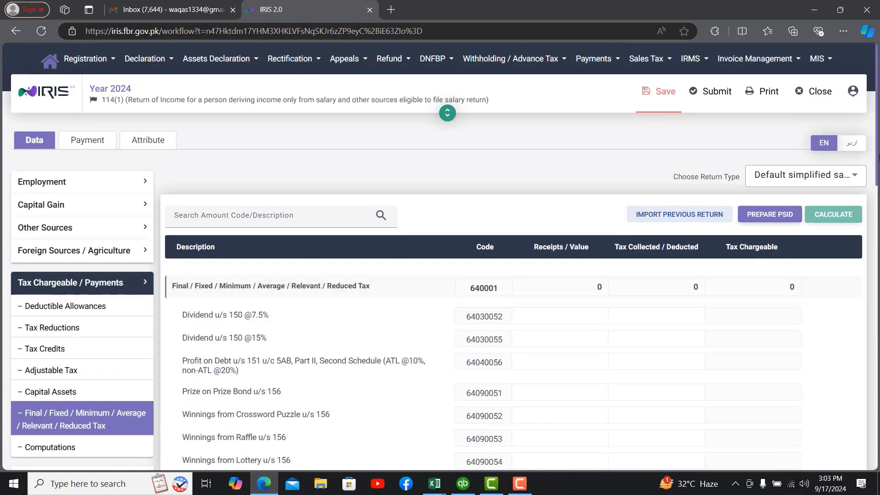
drag(877, 156, 877, 179)
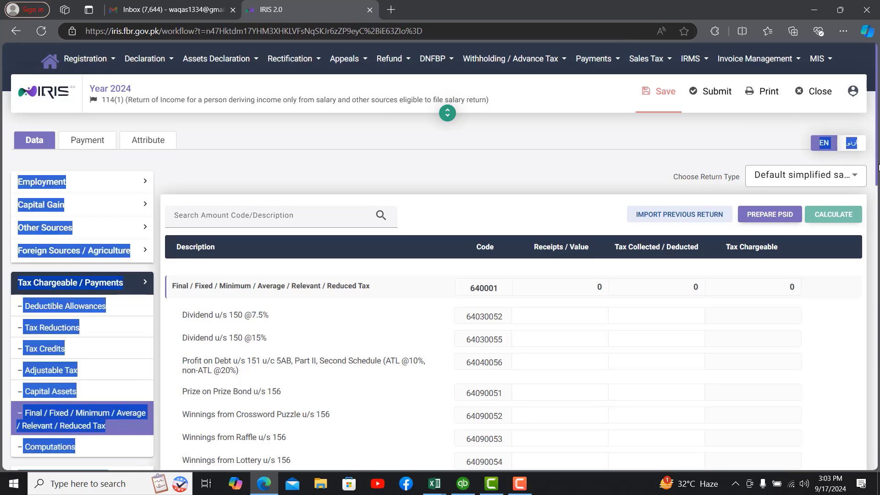
drag(876, 180, 878, 438)
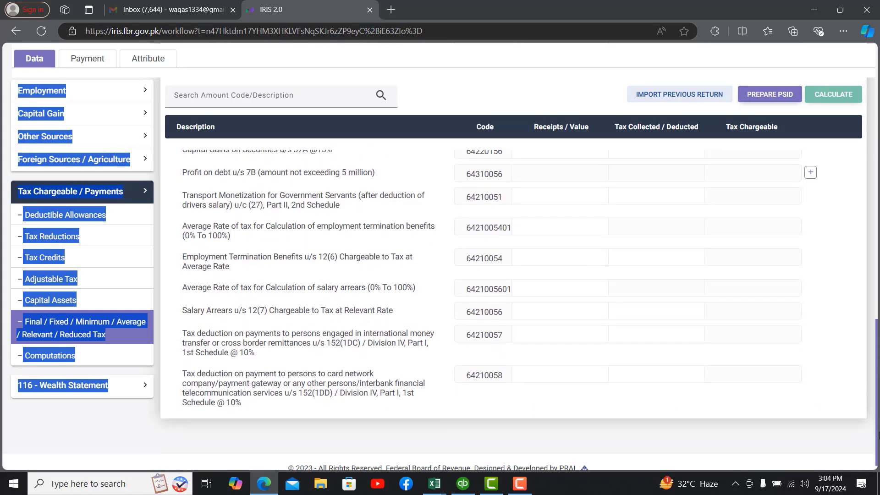
click(71, 420)
click(81, 362)
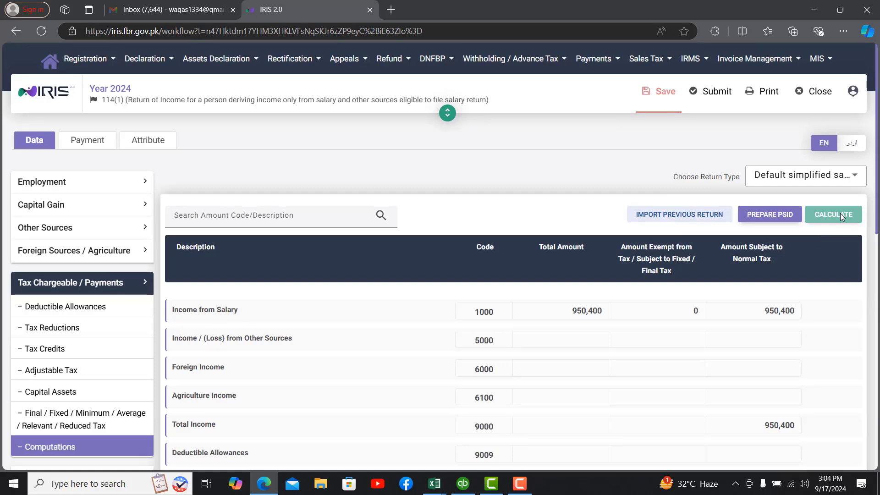
Step: Check the 12,472 withholding and 3,712 refundable tax, then expand 116 - Wealth Statement
drag(876, 155, 878, 375)
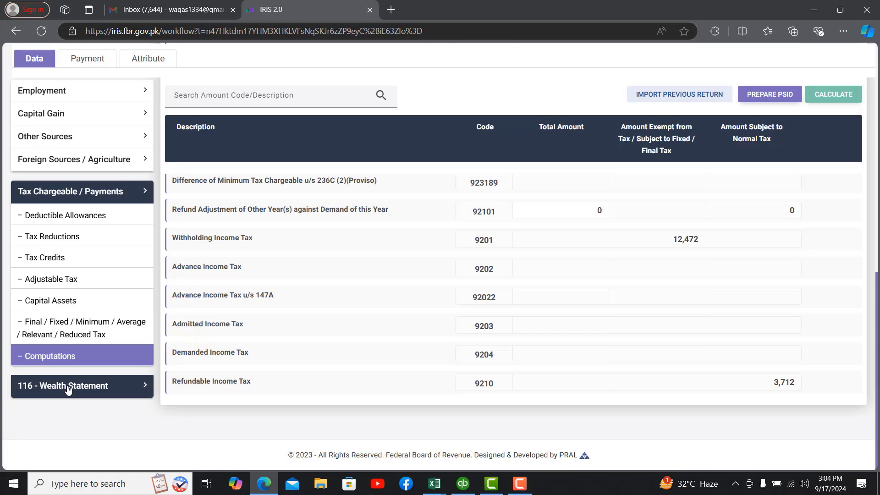
drag(665, 241, 700, 241)
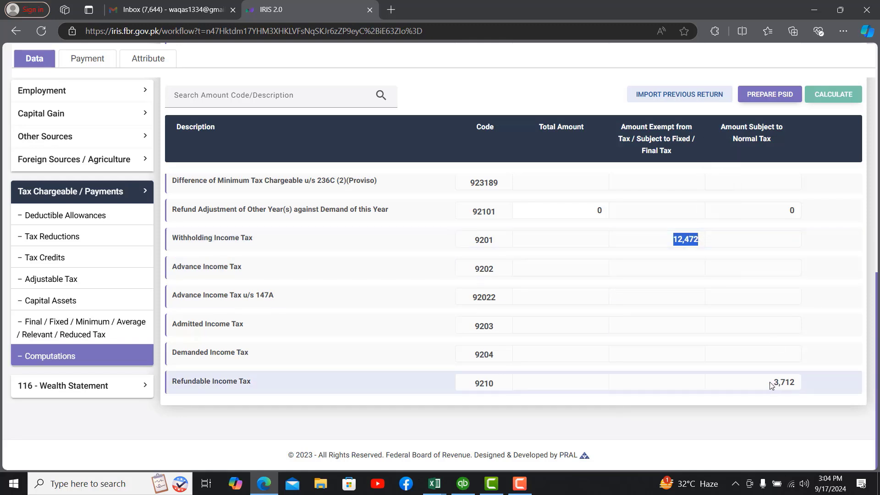
drag(771, 385, 796, 382)
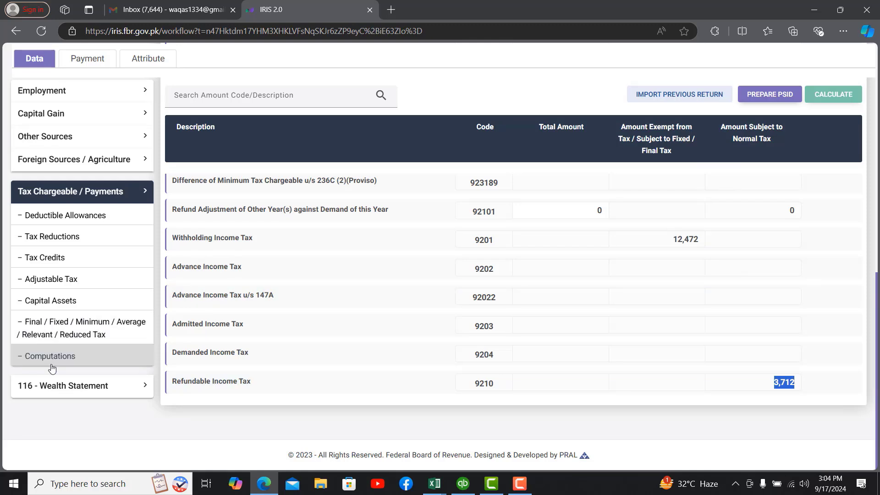
click(53, 387)
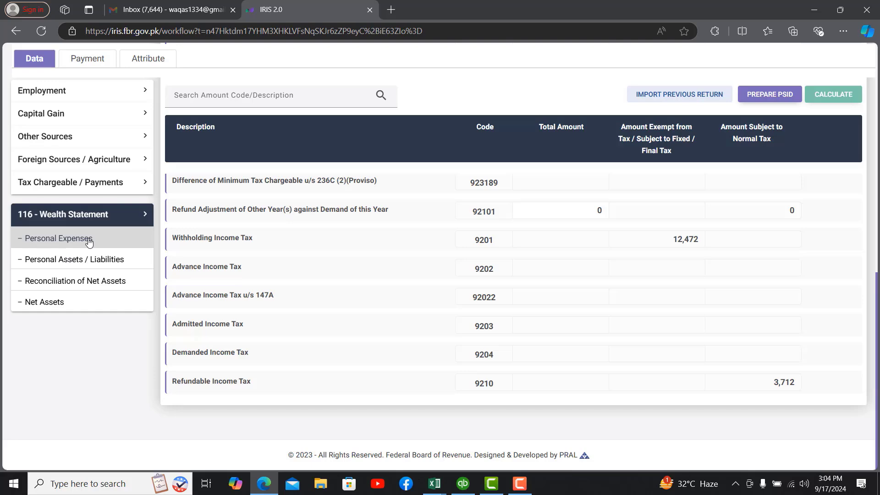
Step: Open Personal Expenses and scroll through the codes from Rent (7051) to Functions / Gatherings
click(59, 238)
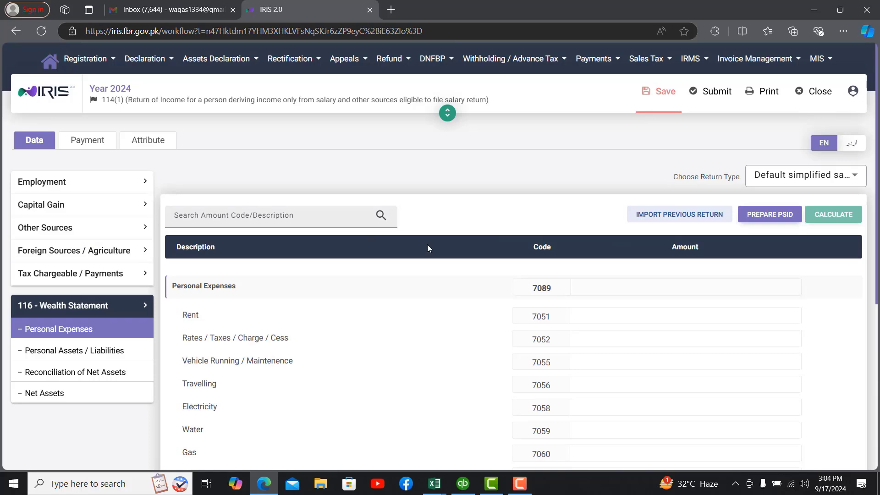
drag(876, 123, 877, 179)
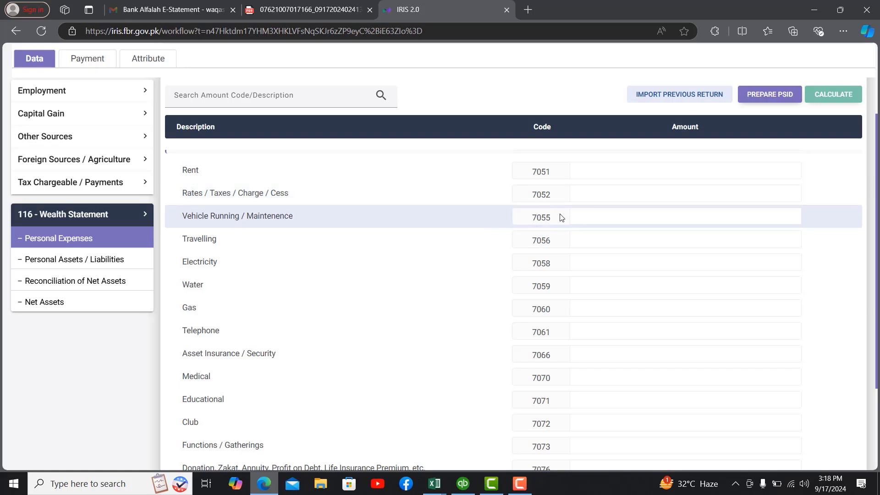
mouse_move(437, 483)
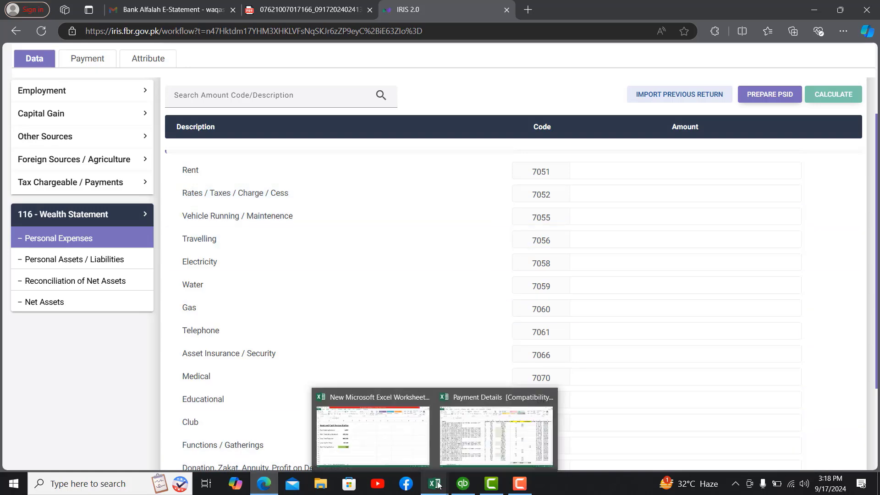
click(373, 435)
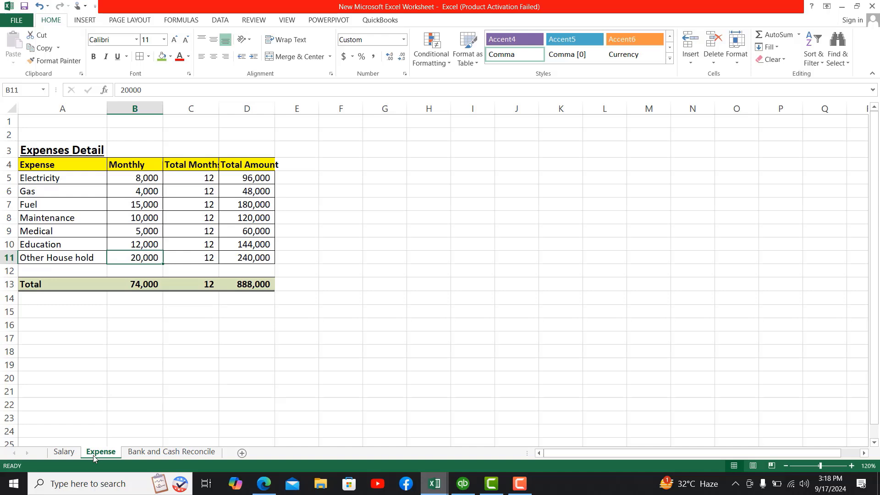
click(53, 150)
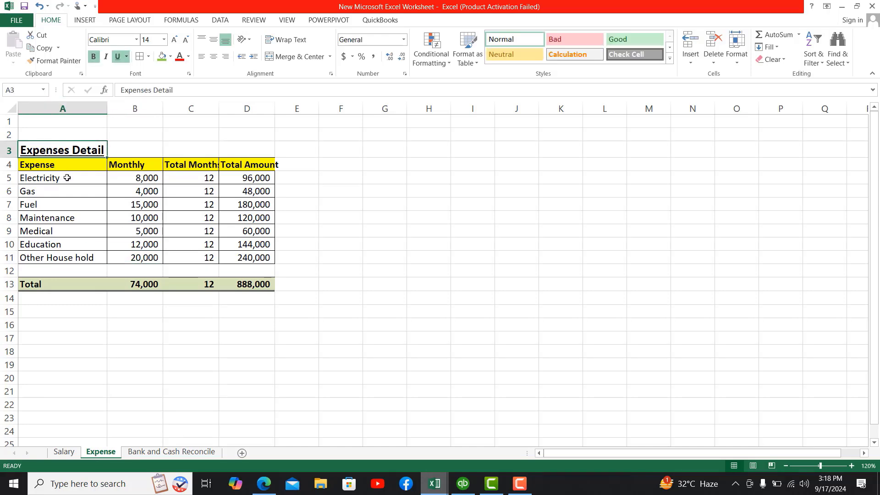
click(132, 179)
click(194, 180)
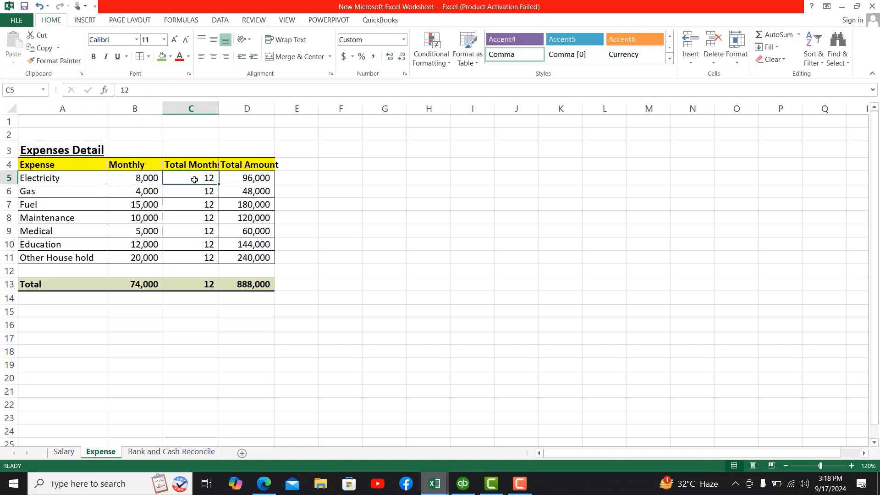
click(254, 182)
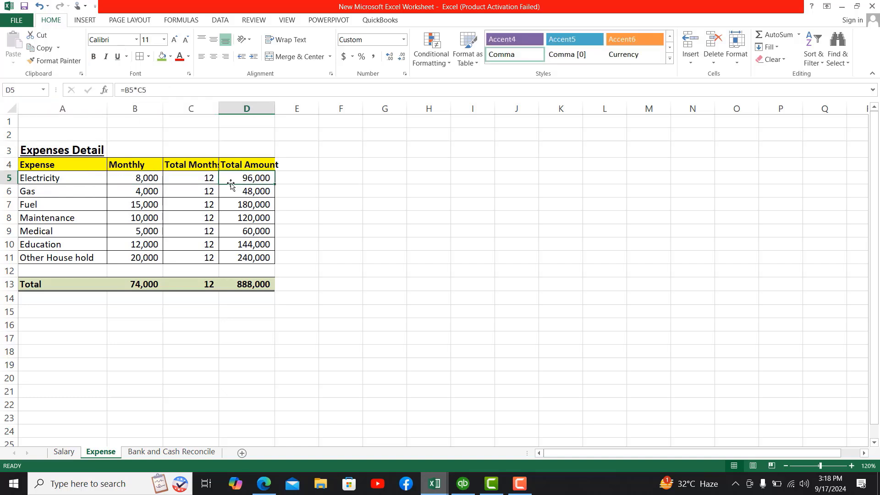
click(63, 189)
key(Down)
key(Down)
key(Down)
key(Down)
key(Down)
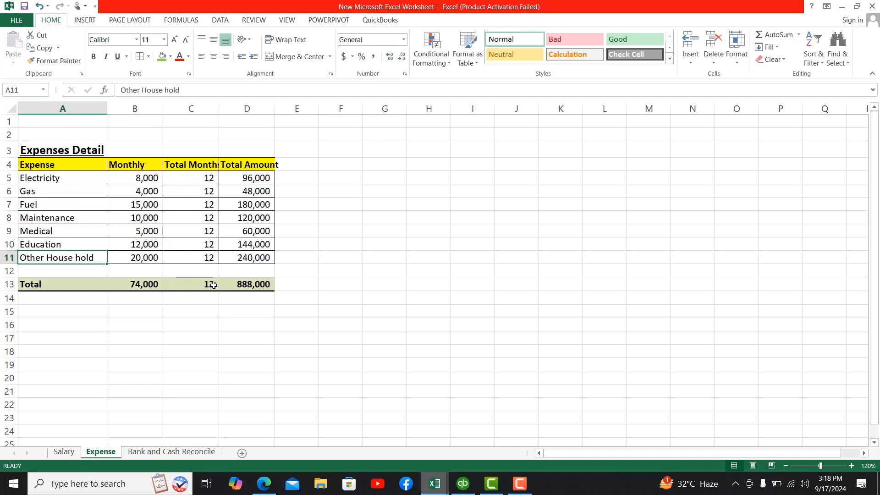
click(242, 285)
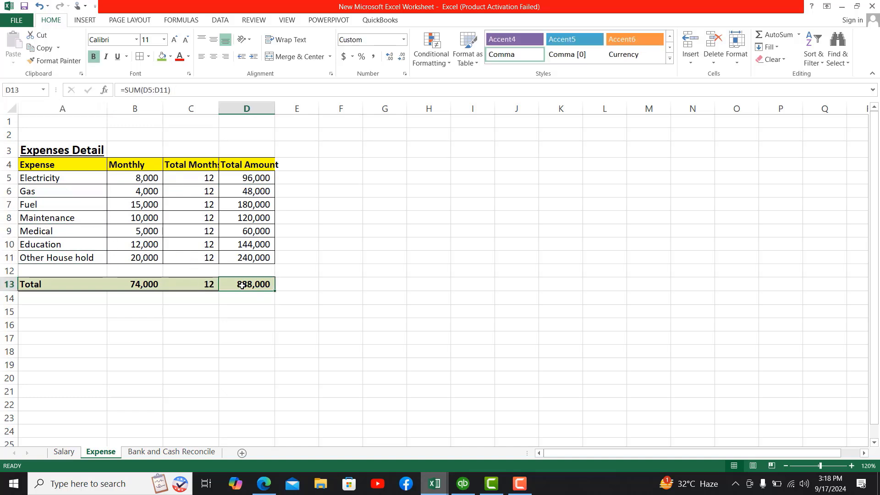
click(94, 254)
click(249, 179)
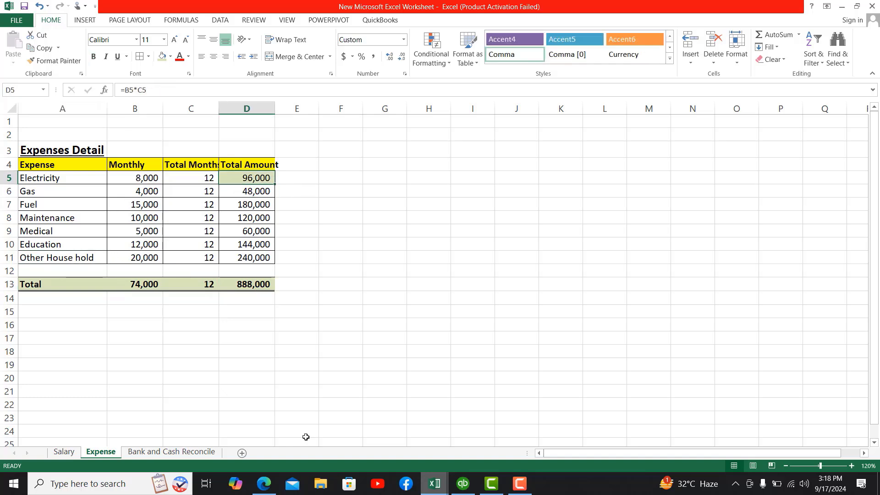
click(257, 490)
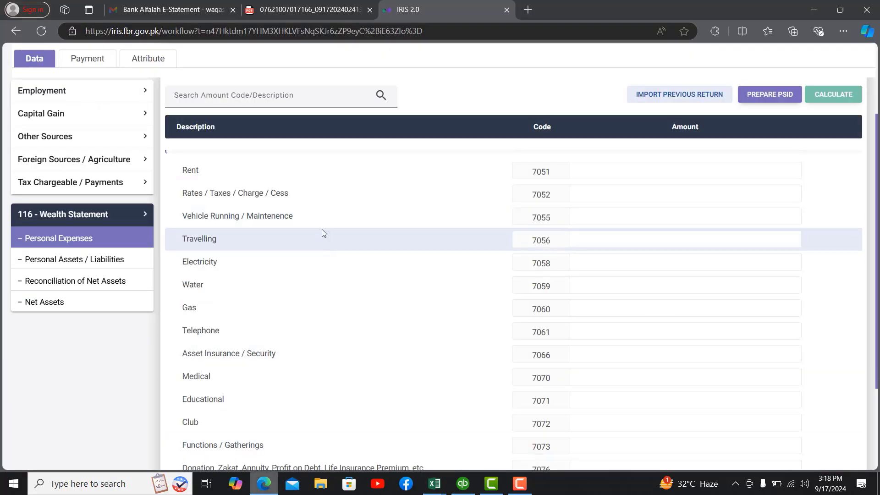
Step: Enter Electricity 96,000 and Gas 48,000, checking the amounts in the Excel expense sheet
click(600, 262)
text(960000)
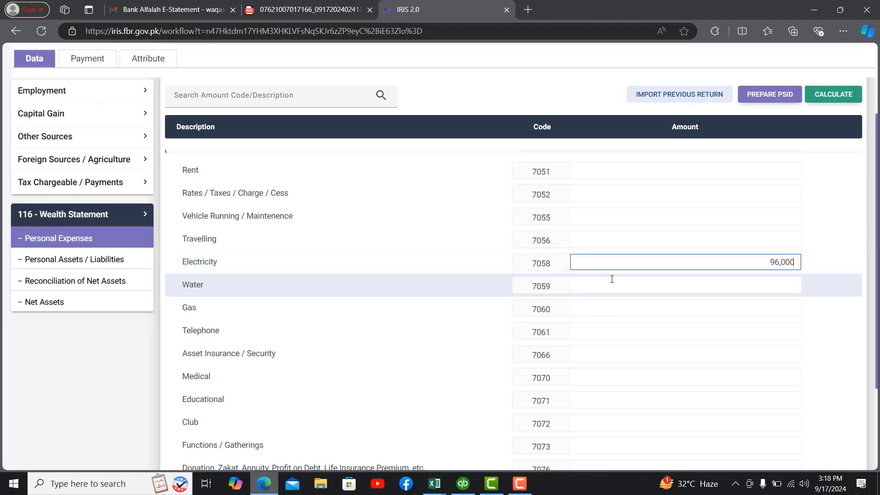
mouse_move(435, 484)
click(362, 444)
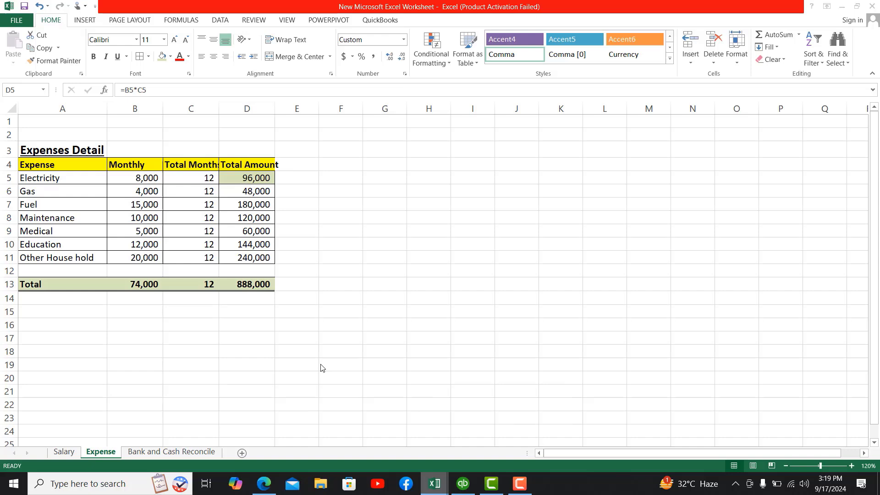
click(259, 192)
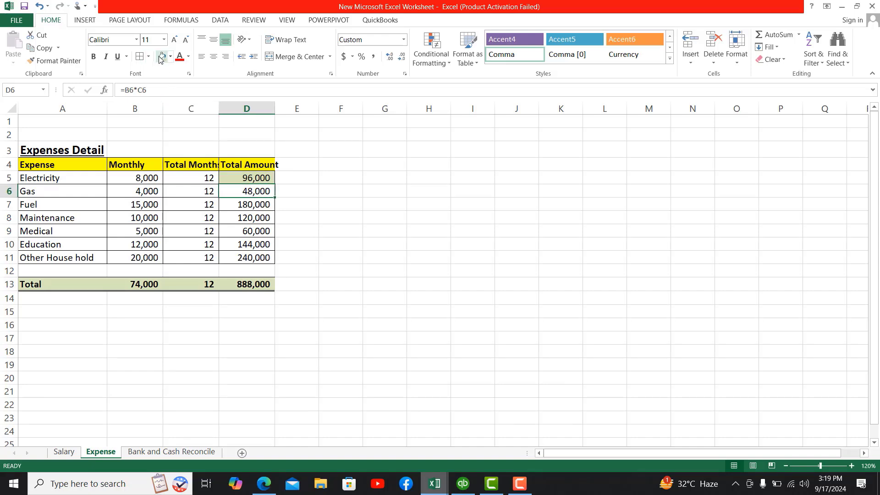
mouse_move(263, 483)
click(259, 413)
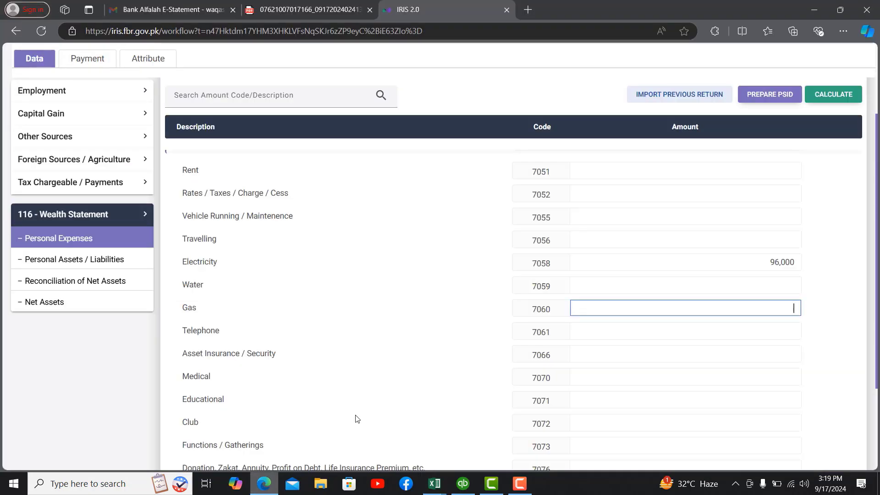
text(480000)
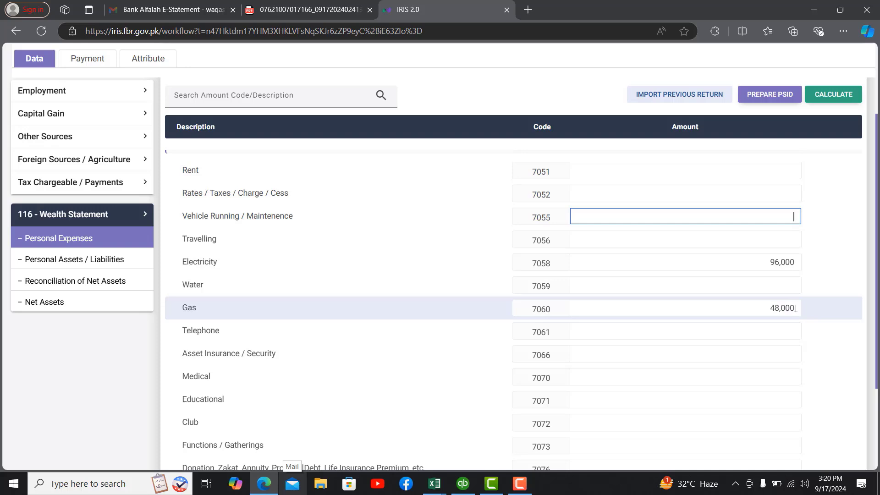
click(796, 308)
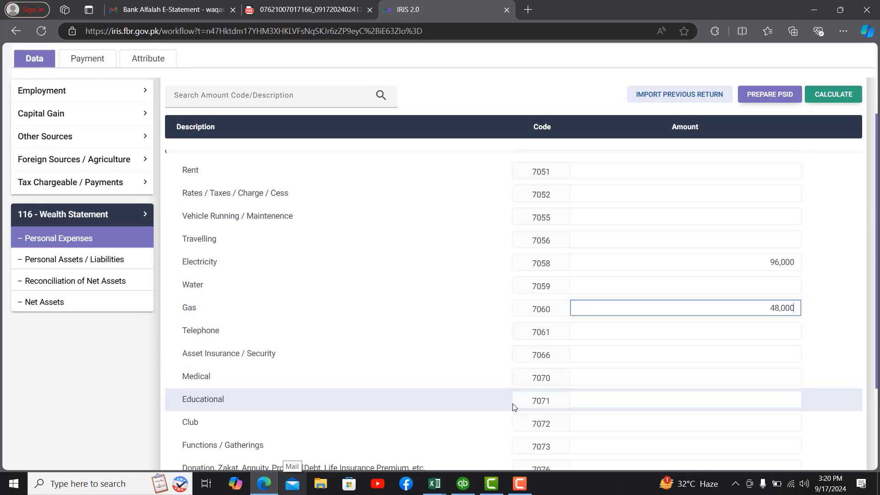
Step: Shade Excel's Fuel and Maintenance amounts olive and enter their 300,000 as Vehicle Running
mouse_move(435, 484)
click(380, 435)
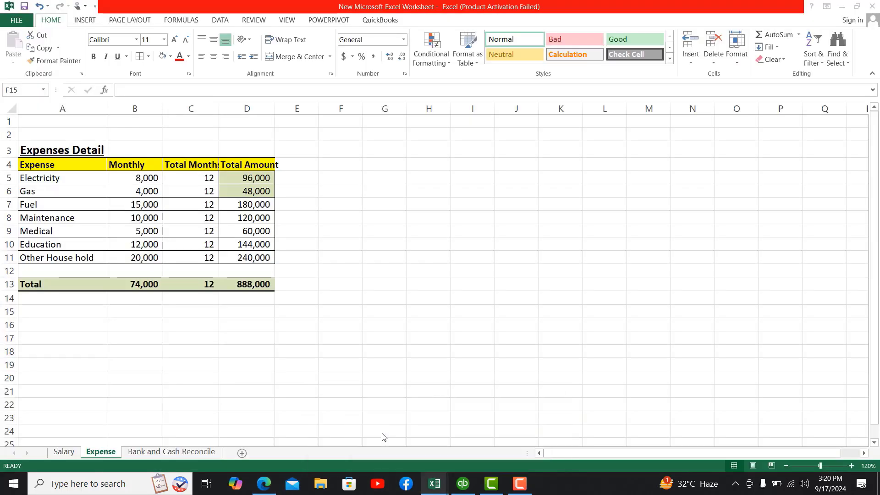
click(260, 205)
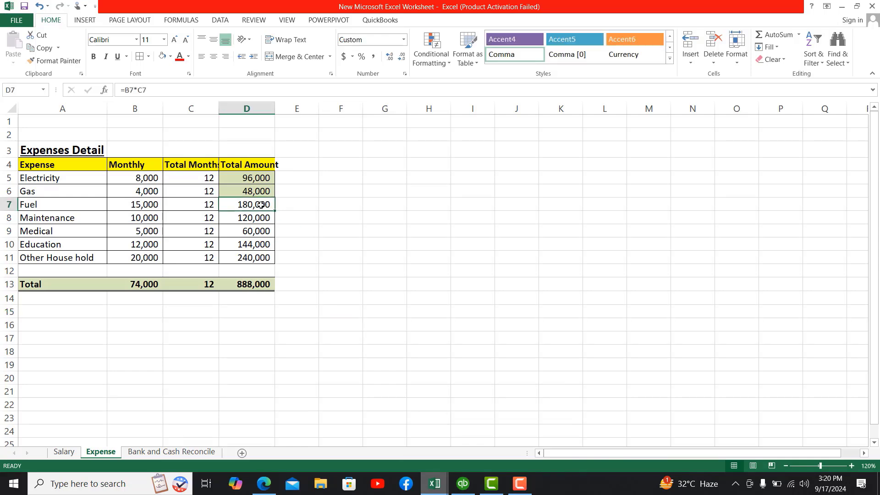
key(shift+Down)
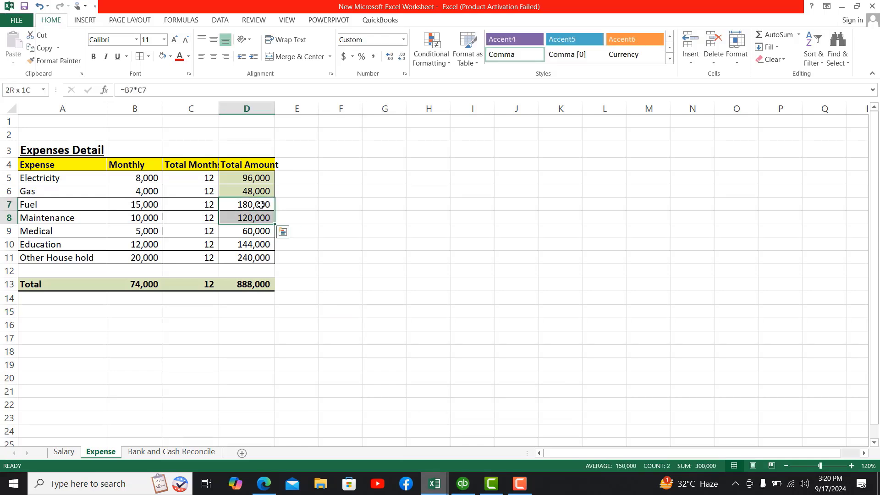
click(170, 56)
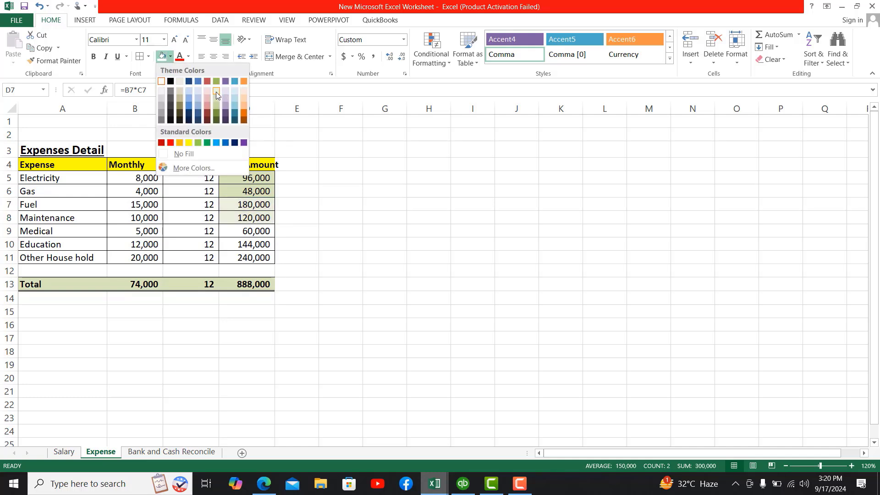
click(215, 101)
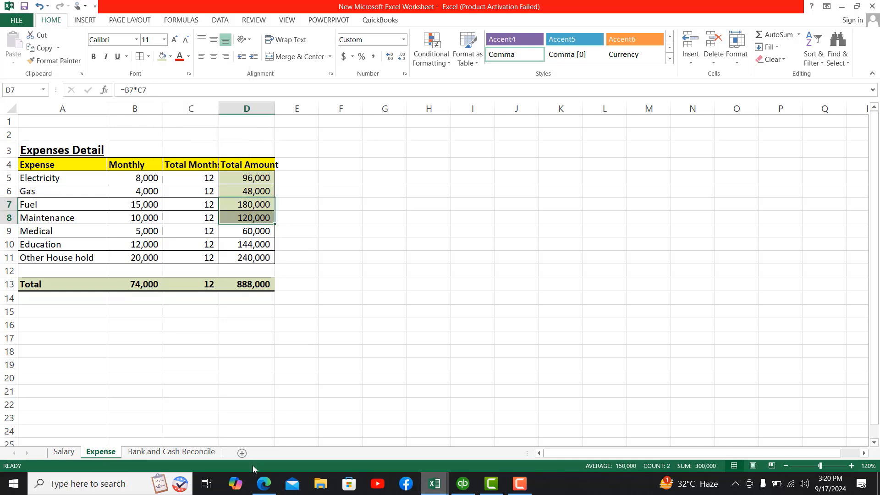
click(264, 483)
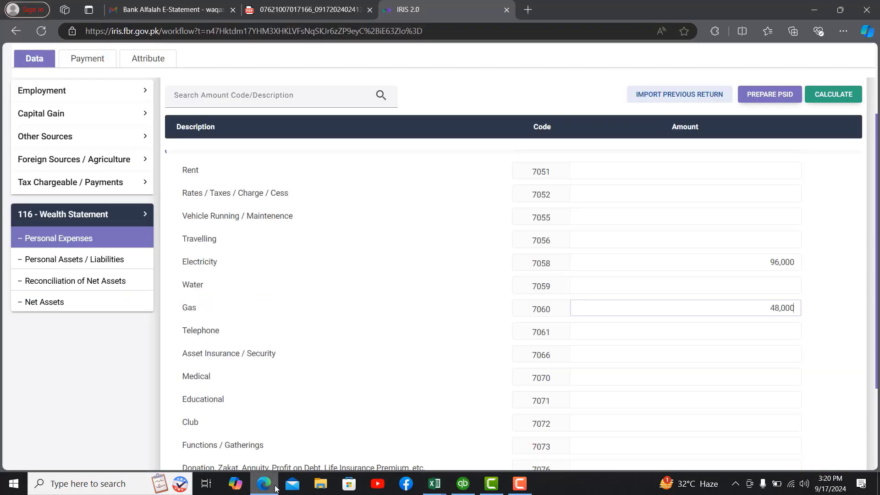
click(741, 217)
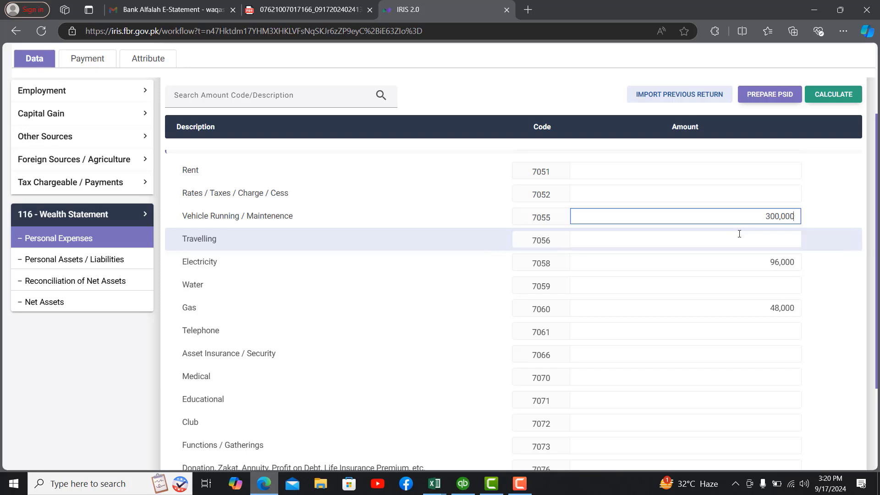
click(739, 234)
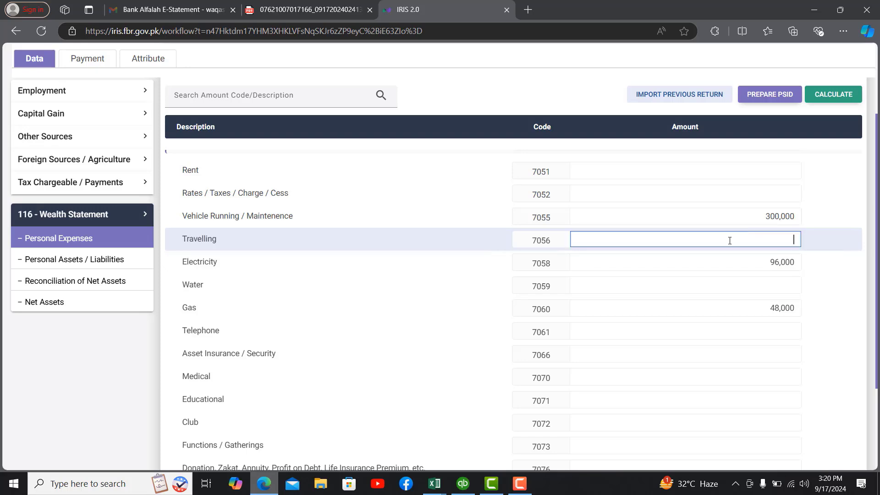
Step: Look up the Medical amount in Excel and enter 60,000 as the Medical expense
click(435, 487)
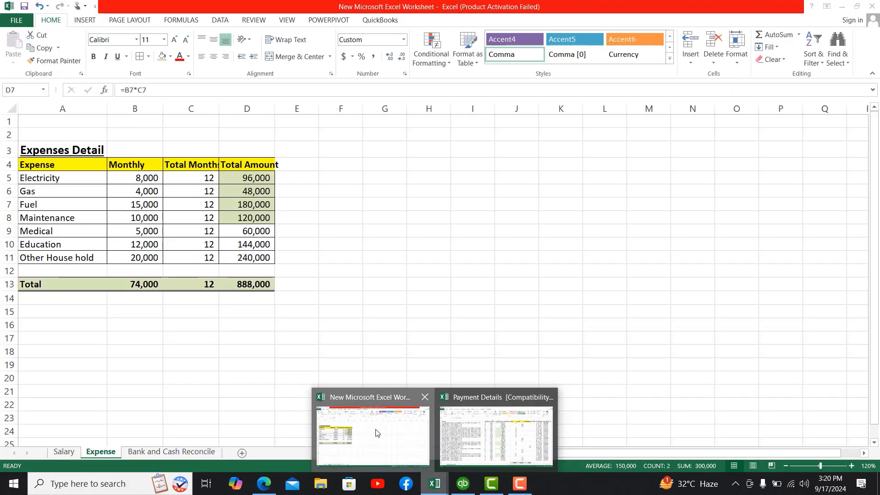
click(377, 433)
click(251, 233)
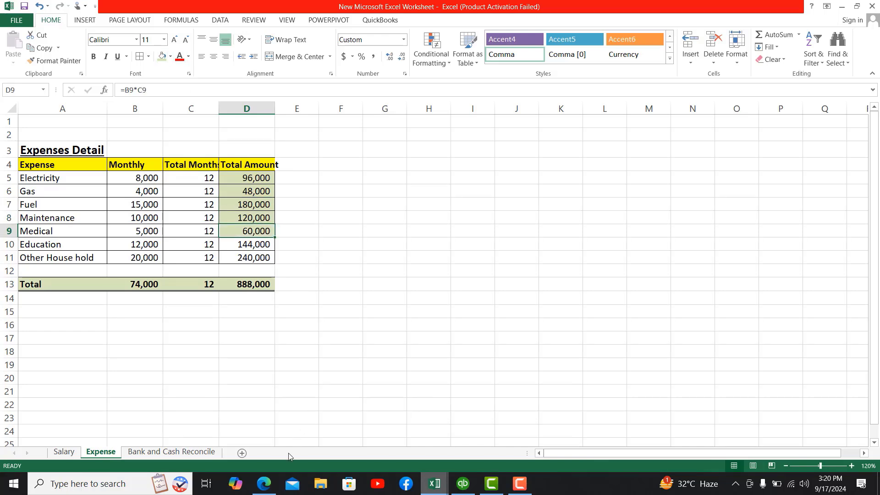
click(264, 484)
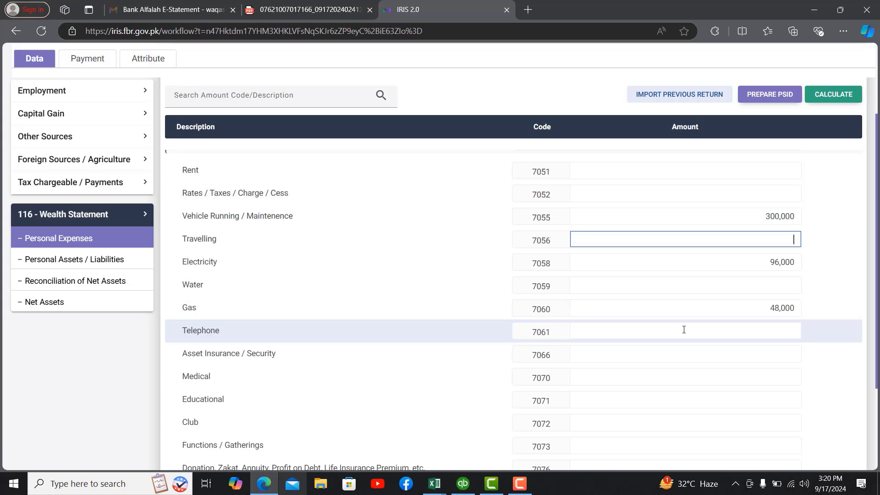
click(733, 378)
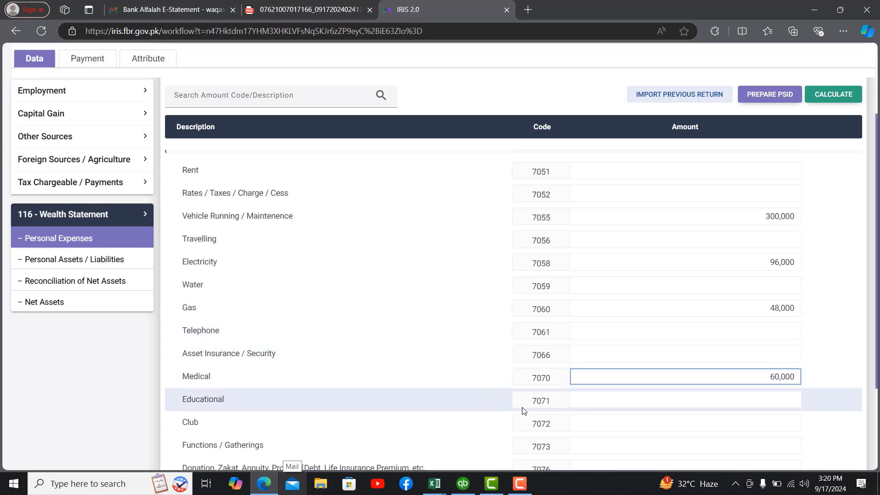
Step: Shade Excel's 144,000 Education total green and enter it as Educational (7071)
mouse_move(435, 483)
click(369, 427)
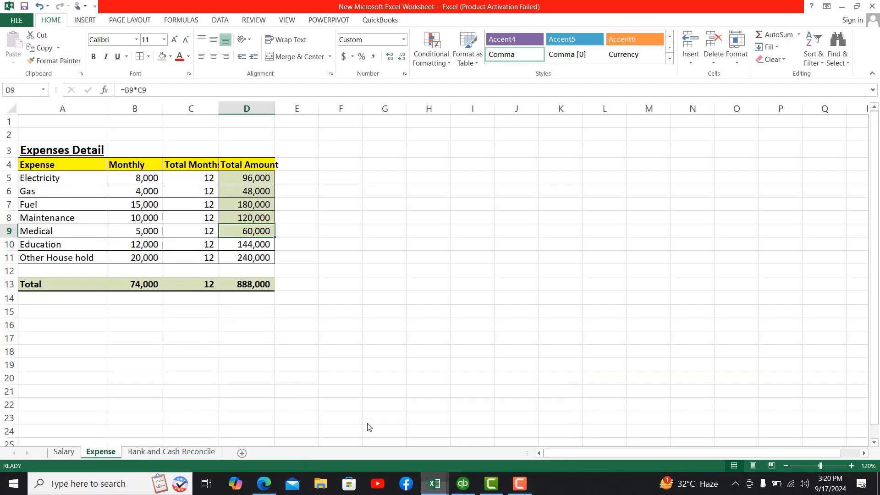
click(256, 245)
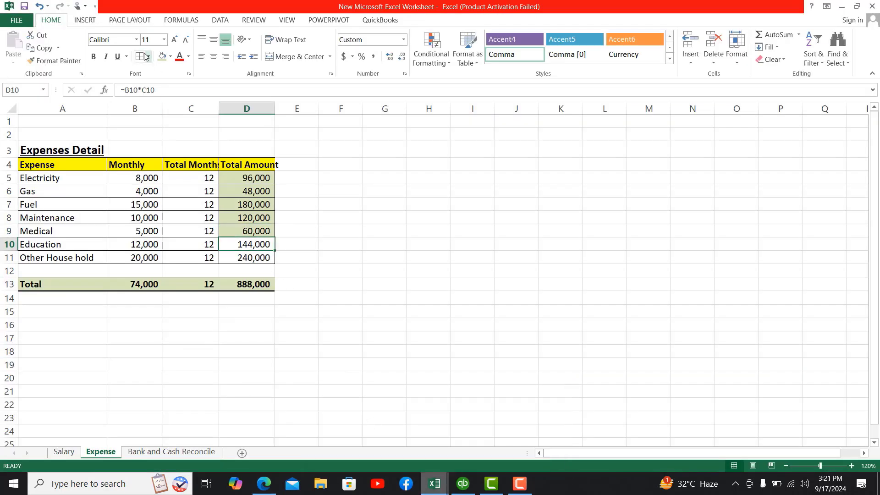
click(161, 58)
mouse_move(264, 483)
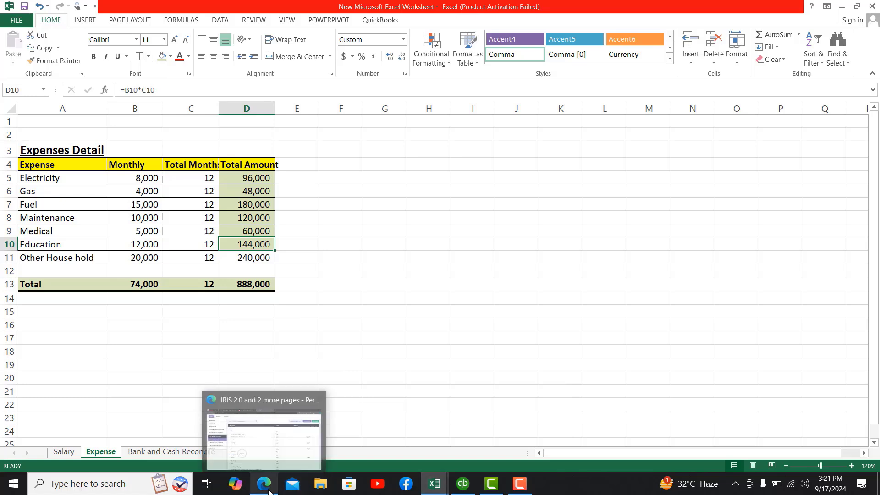
click(266, 433)
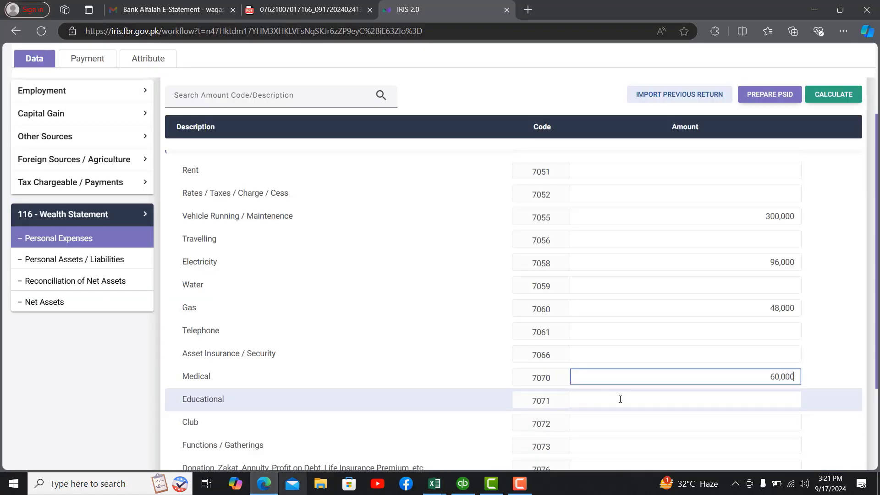
click(659, 403)
text(14,400)
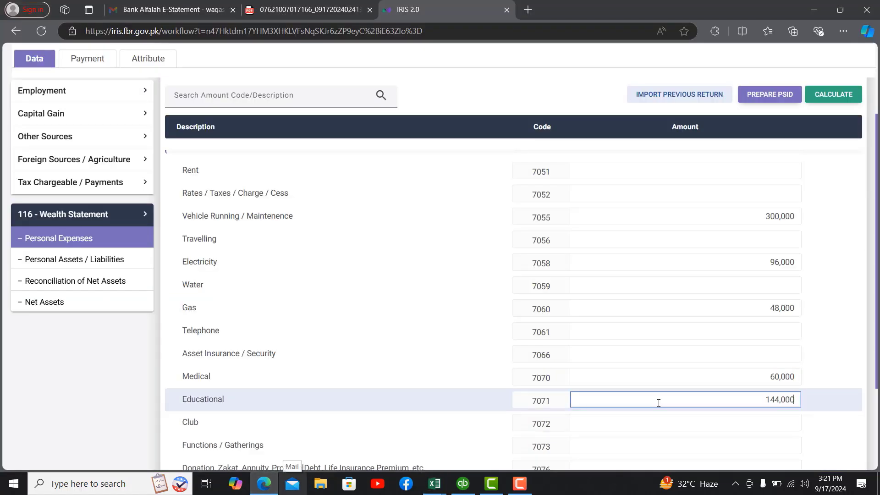
Step: Enter 240,000 as Other Personal / Household Expenses (7087) and recalculate the return
mouse_move(435, 484)
click(360, 434)
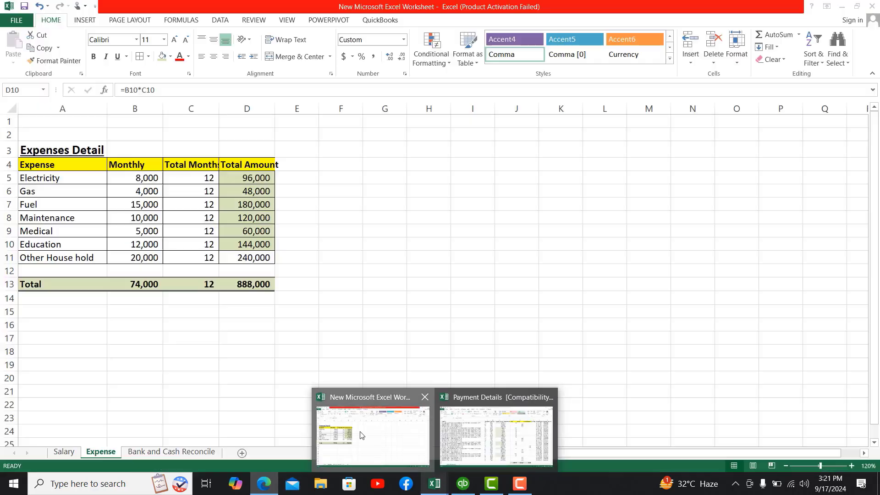
click(248, 257)
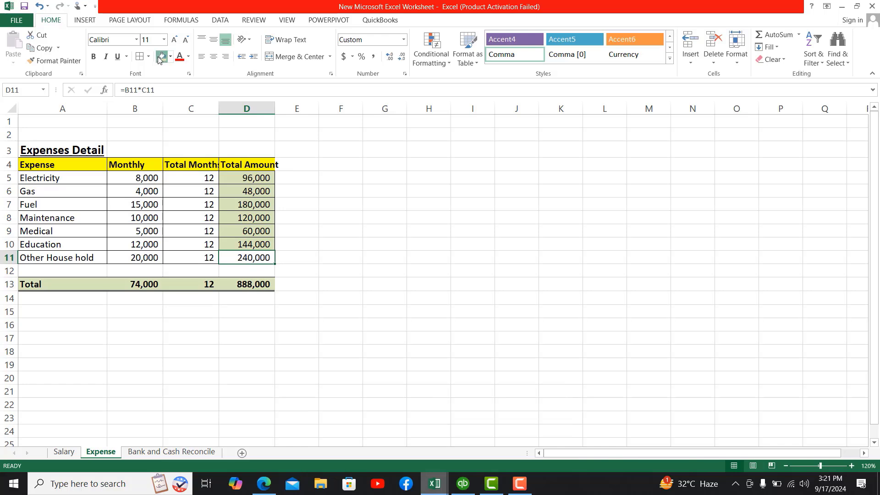
click(267, 492)
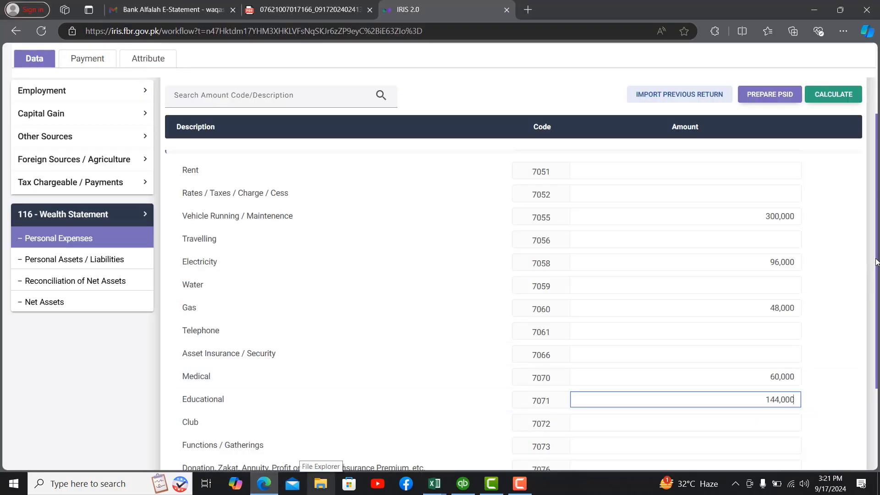
scroll(876, 262, down, 2)
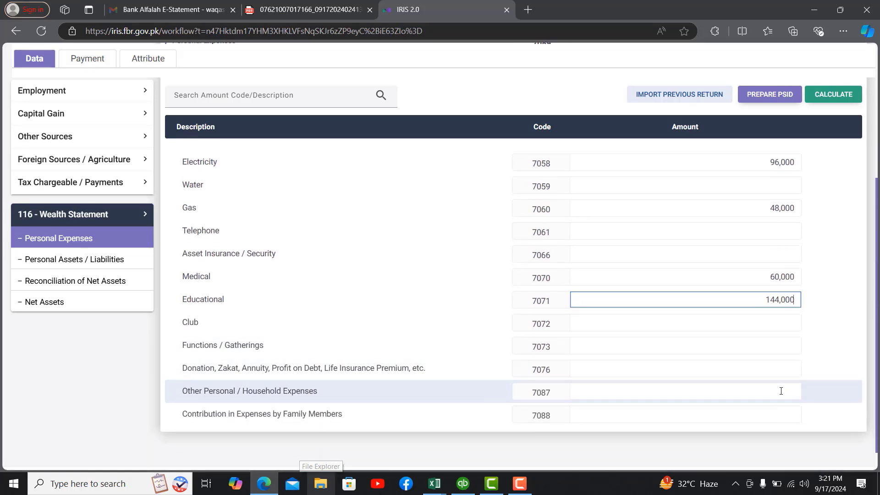
click(766, 392)
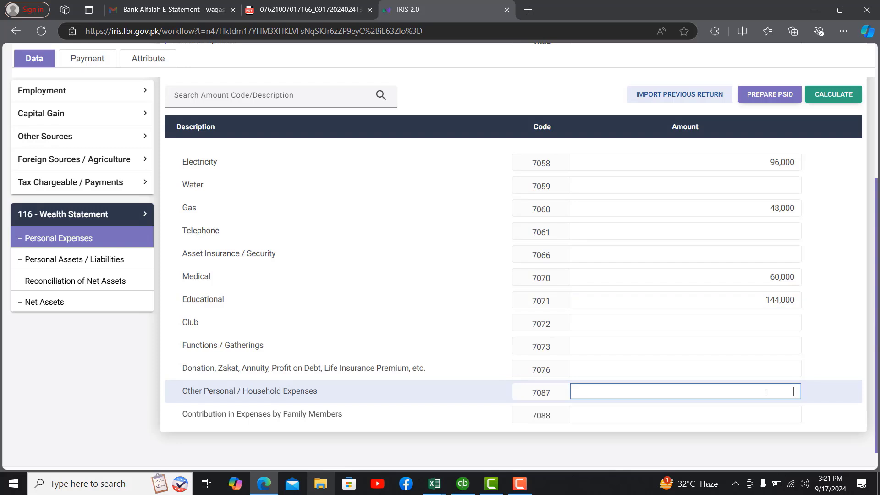
text(240,000)
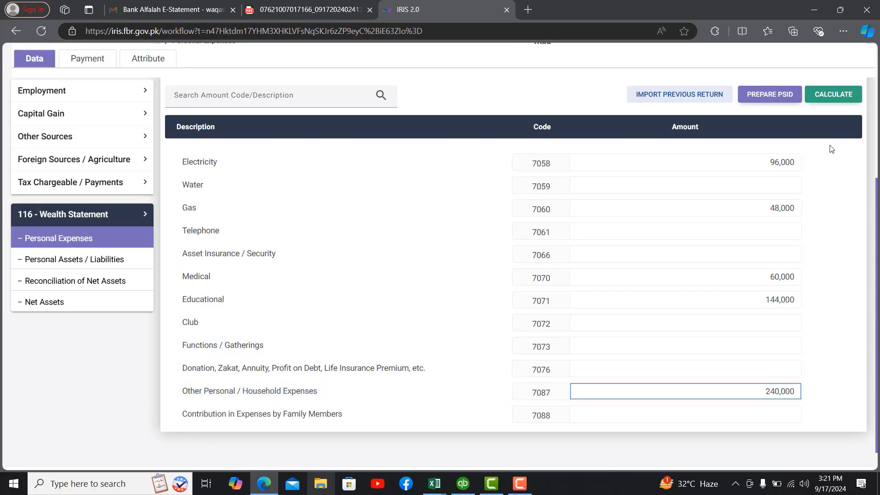
click(827, 100)
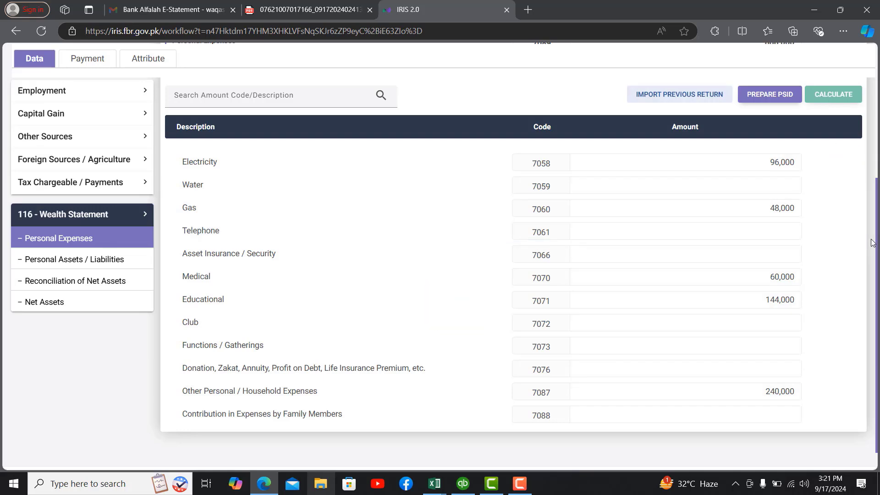
Step: Highlight the 7089 total of 888,000 in IRIS and fill Excel's D13 total green
drag(872, 240, 874, 214)
scroll(875, 207, up, 3)
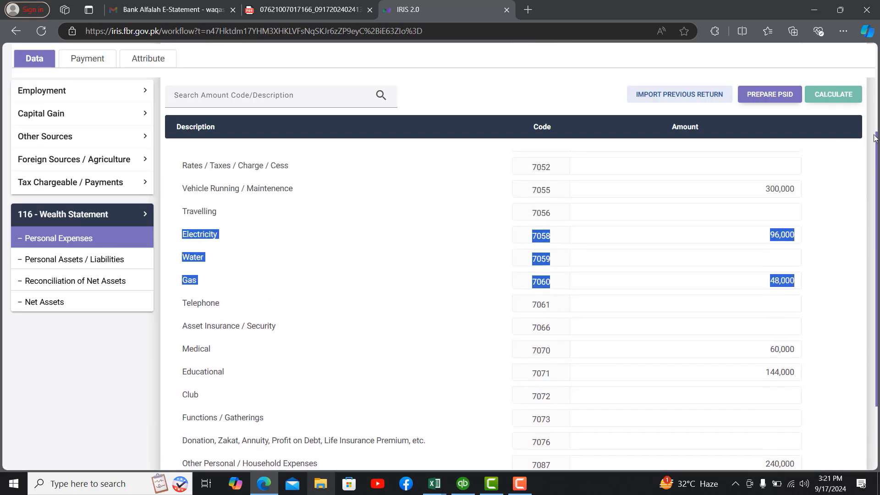
drag(763, 197, 799, 197)
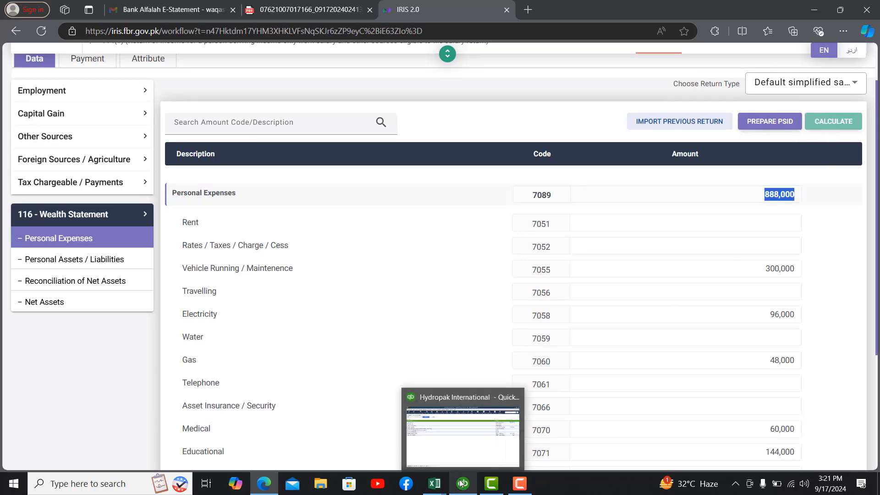
mouse_move(435, 483)
click(372, 435)
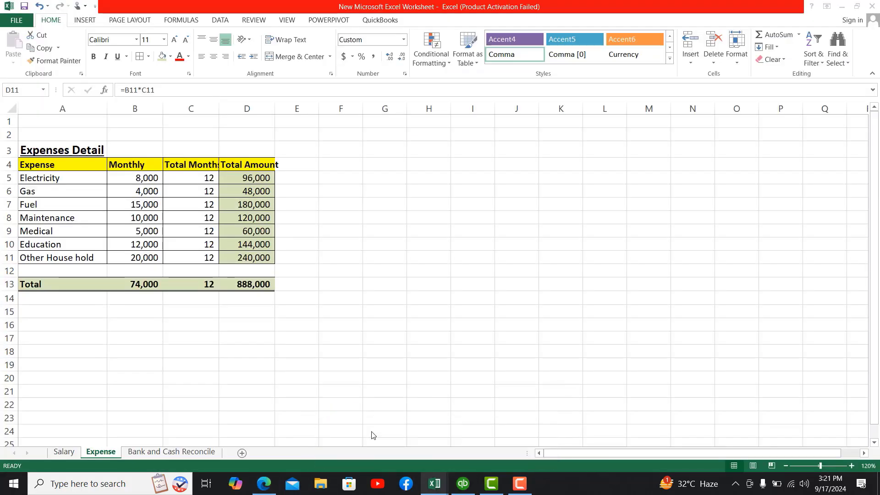
click(244, 284)
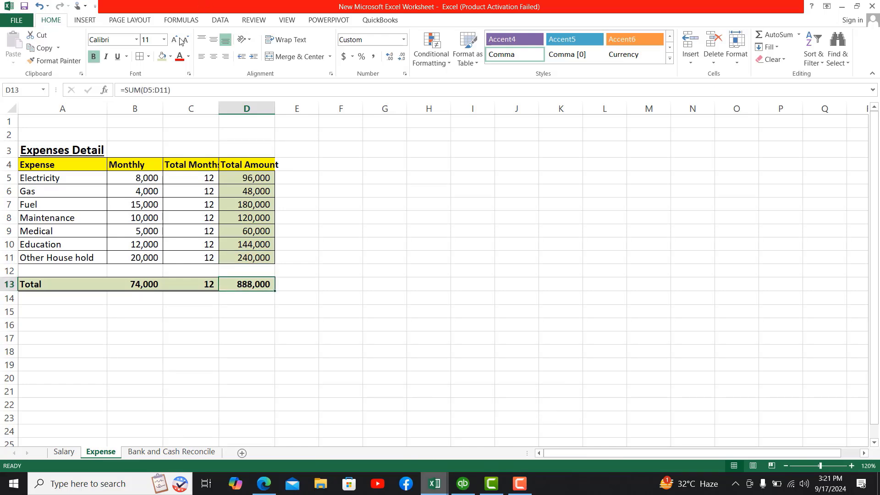
click(170, 56)
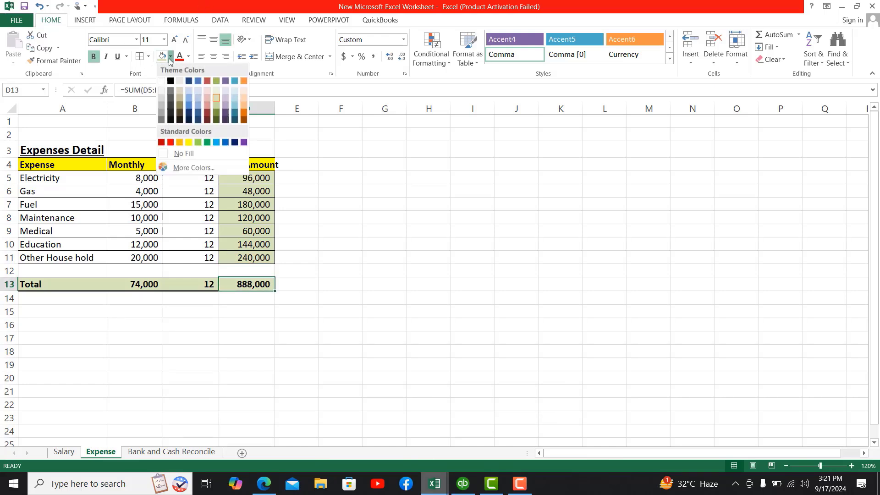
click(199, 143)
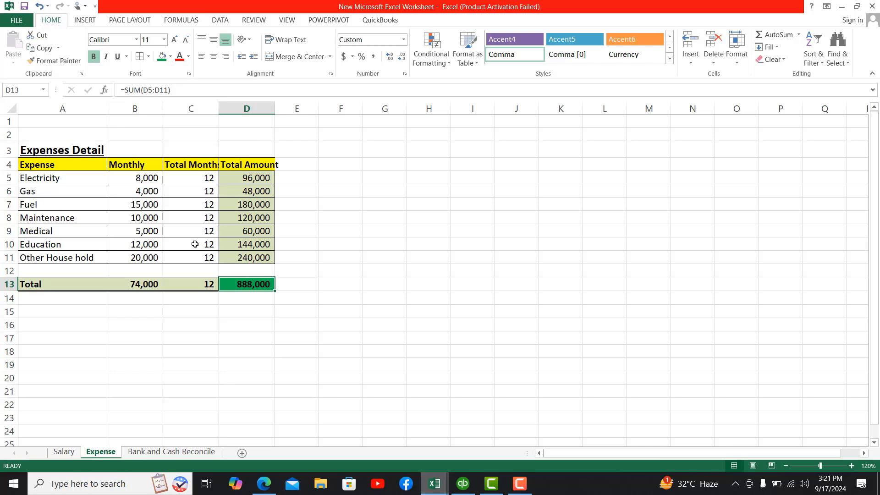
Step: Open Personal Assets / Liabilities and scroll down to Net Assets Current Year of 5,051,858
click(263, 484)
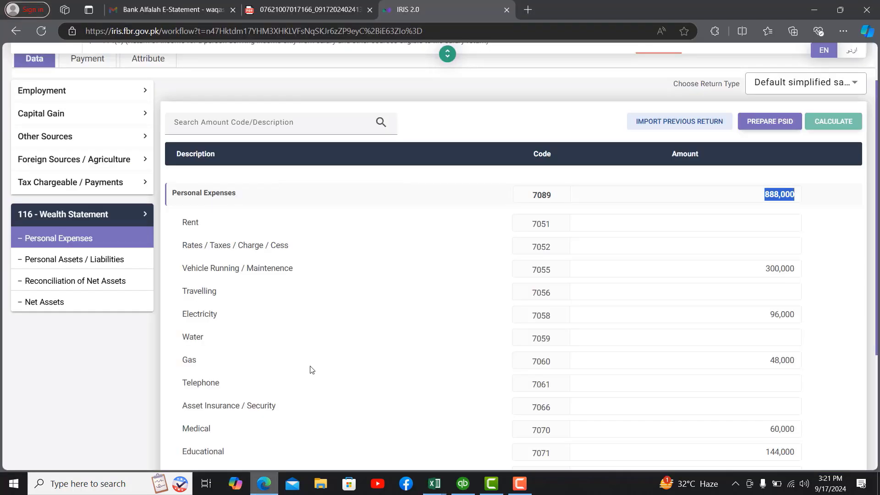
click(70, 265)
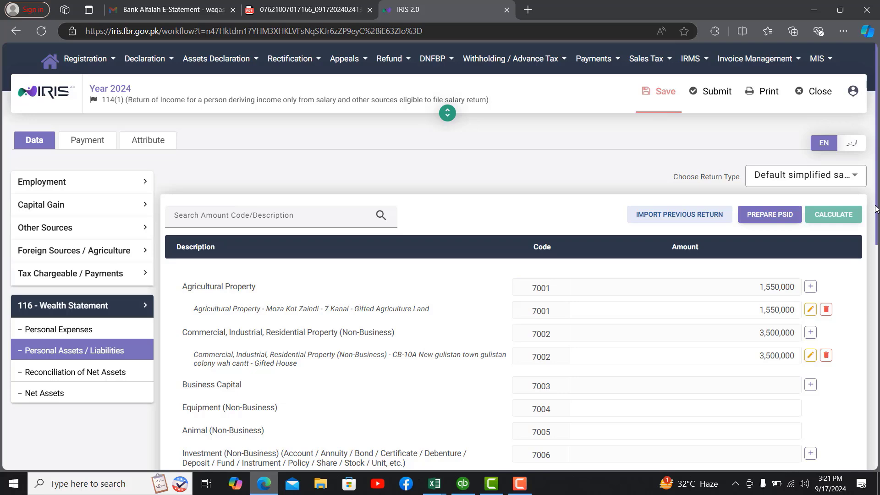
drag(879, 216, 867, 328)
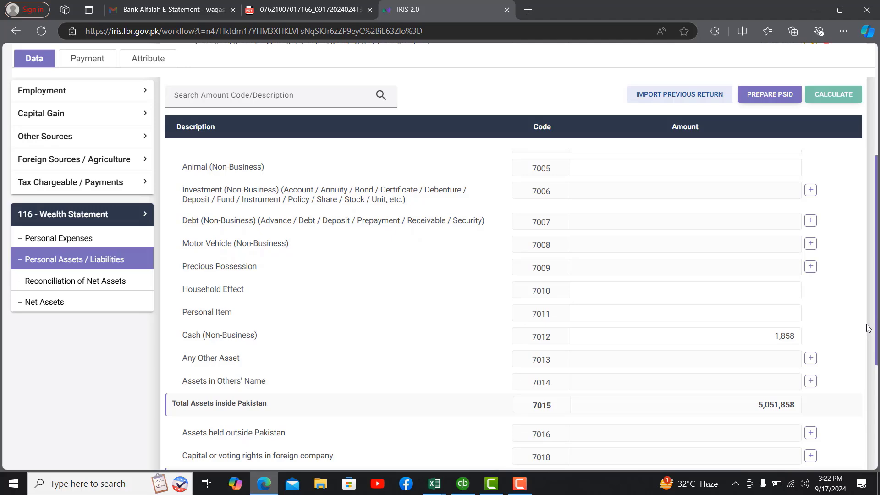
drag(877, 313, 877, 345)
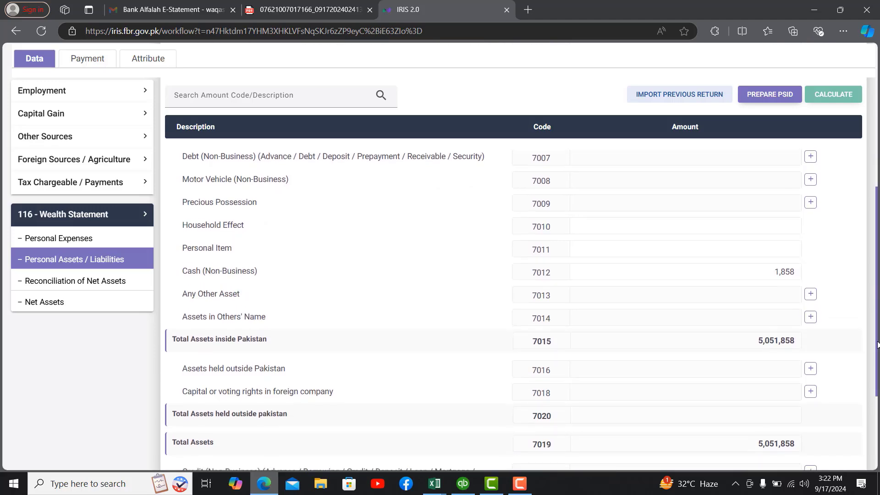
drag(877, 345, 876, 410)
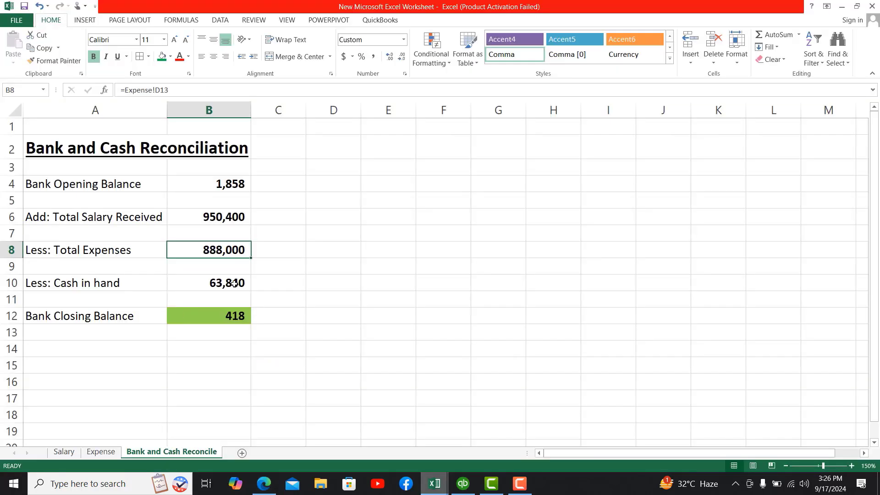
Step: Enter =B10+B12 in C12 to add Cash in hand and Bank Closing Balance, giving 64,258
click(234, 283)
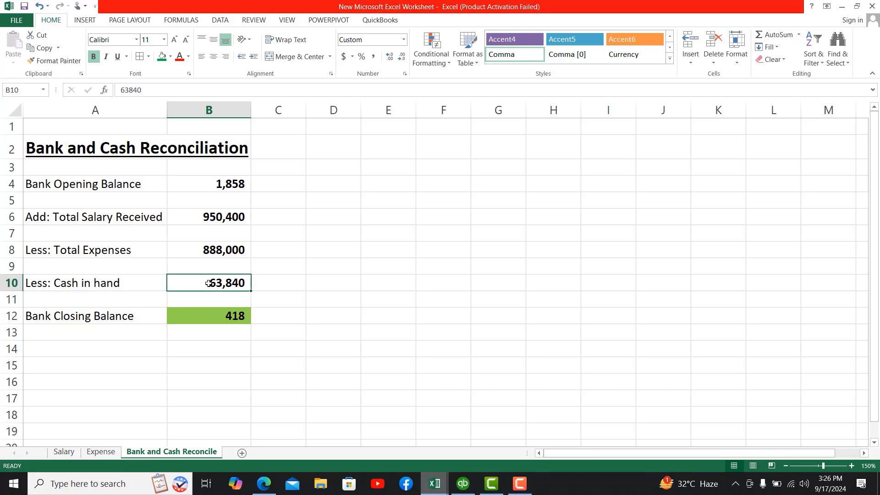
click(227, 318)
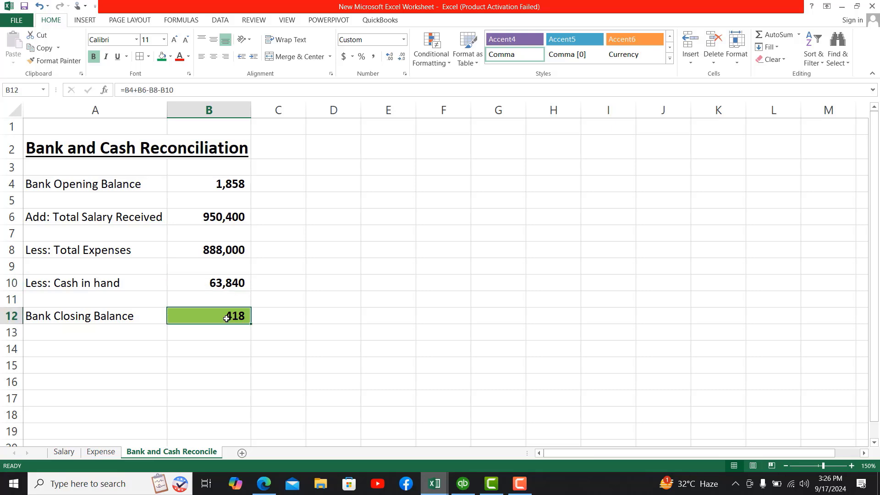
click(276, 315)
text(=)
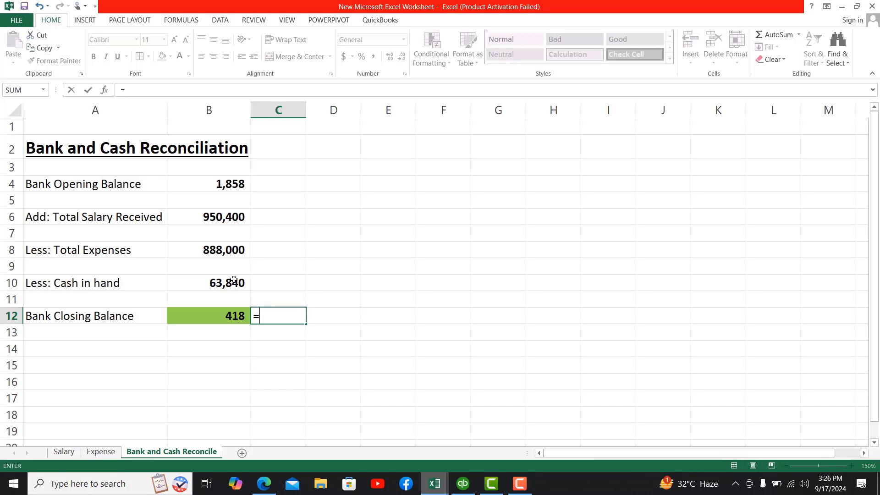
click(233, 280)
text(+)
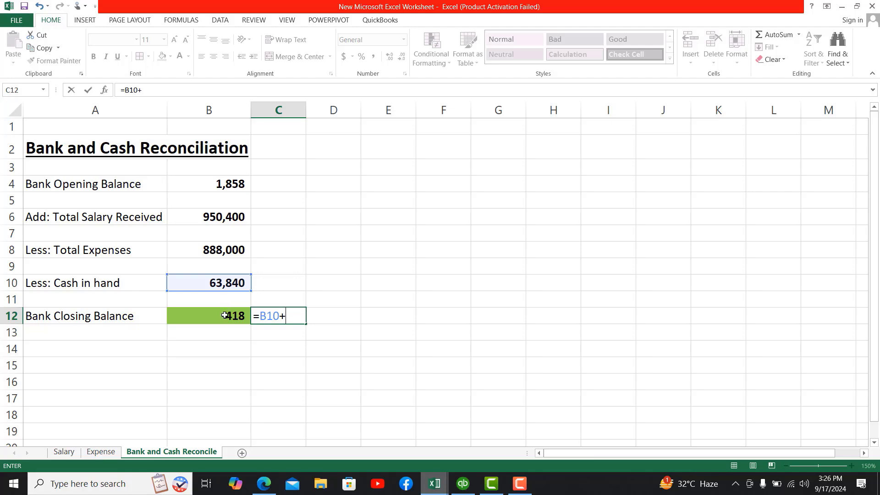
click(225, 315)
key(Return)
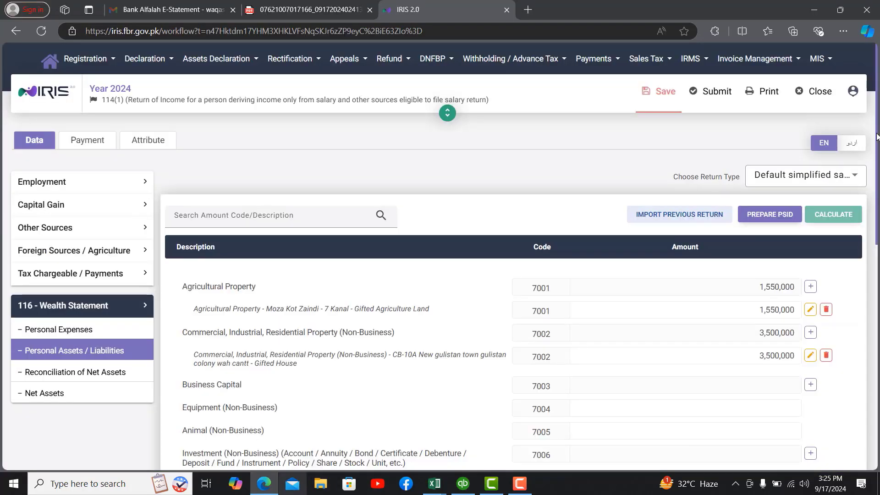
drag(876, 136, 872, 275)
Step: Replace the 1,858 Cash (Non-Business) amount with 64,258 and recalculate to 5,114,258 total assets
click(780, 285)
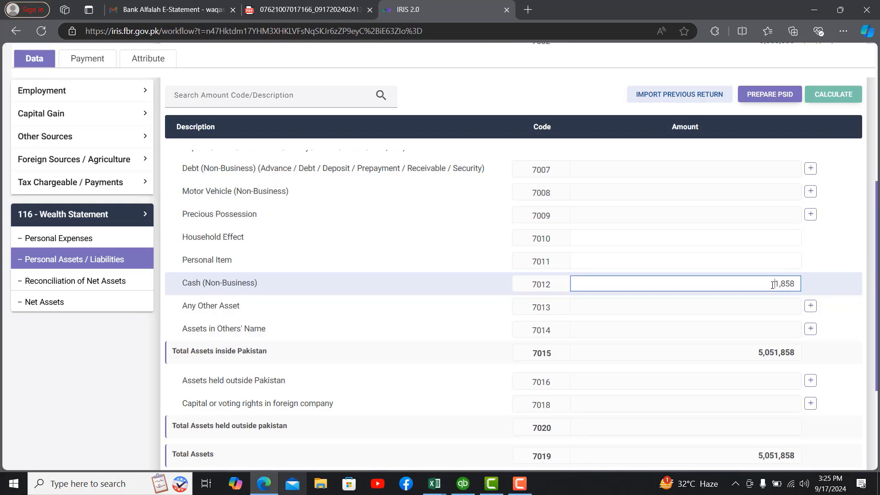
drag(773, 284, 796, 285)
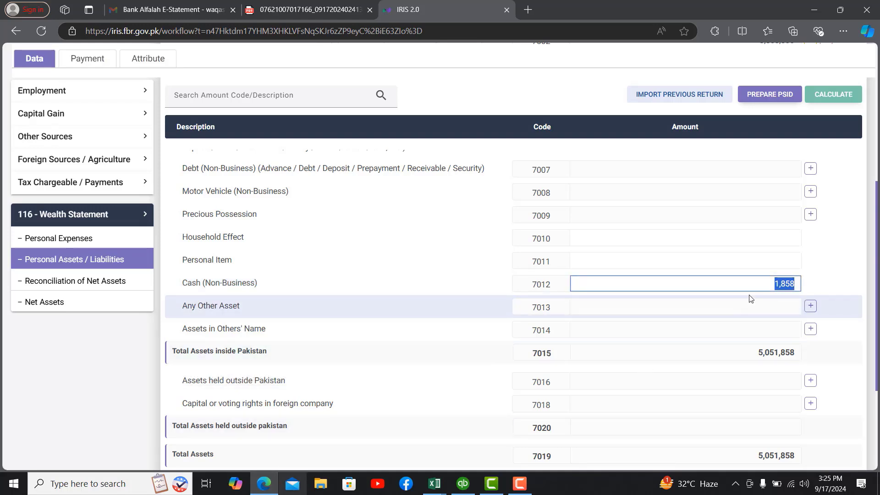
text(64,258)
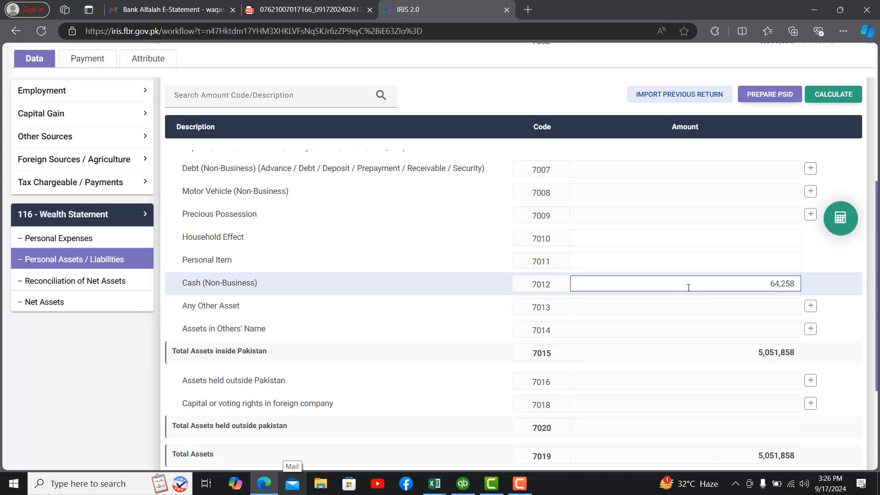
click(833, 96)
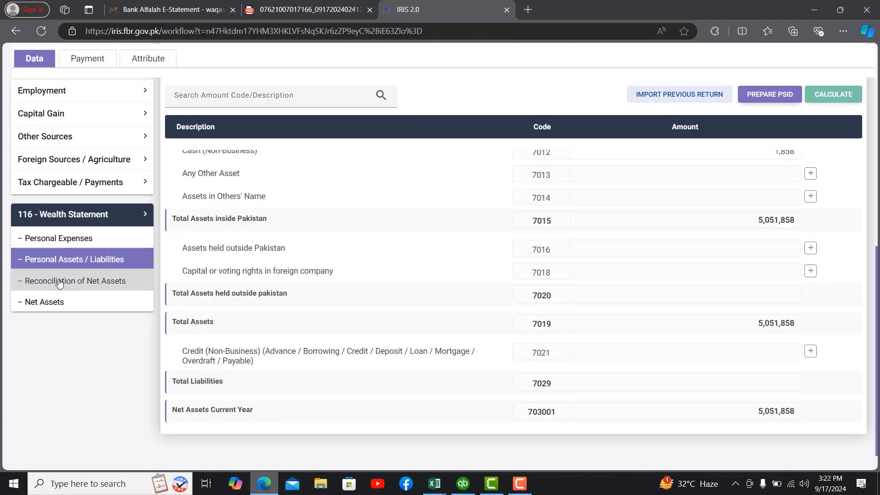
Step: Check the Salary sheet's yearly total, enter 950,400 under code 7031 in Reconciliation of Net Assets, and recalculate
click(59, 281)
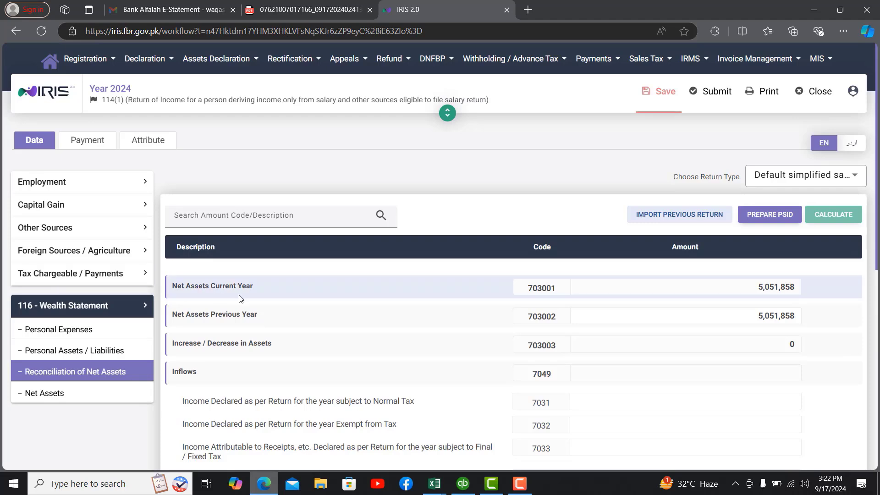
scroll(777, 305, down, 2)
click(777, 305)
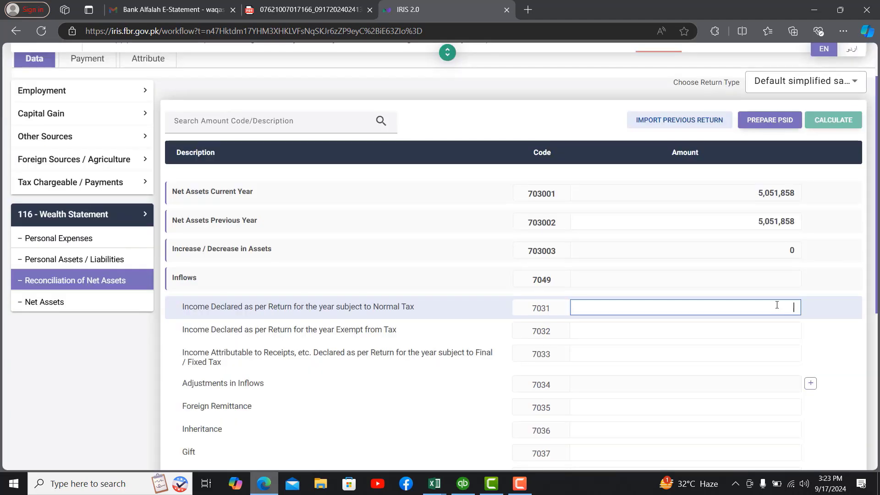
click(434, 483)
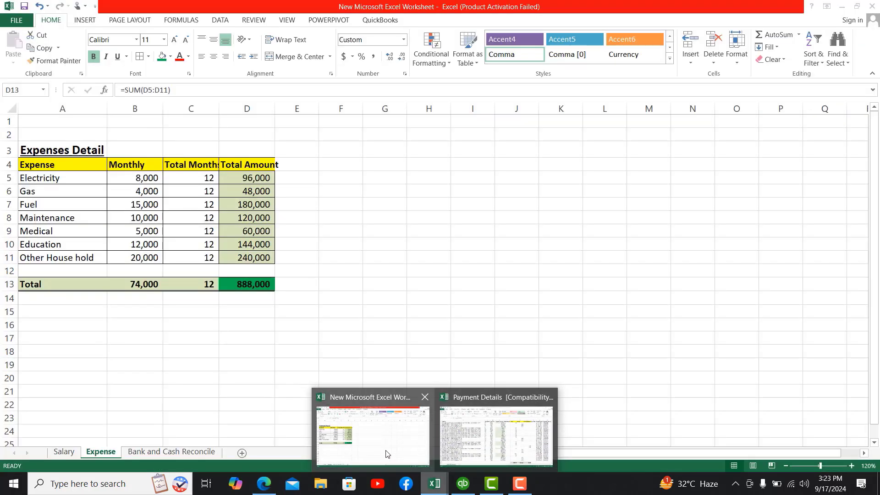
click(386, 453)
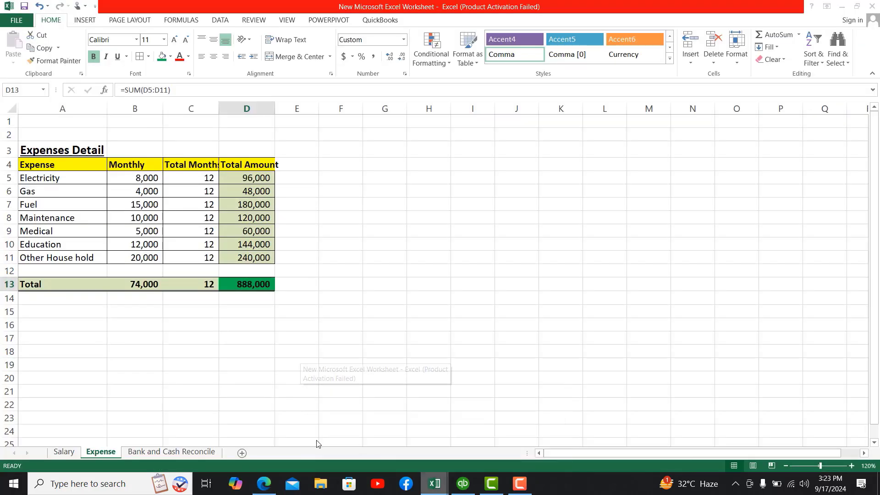
click(64, 452)
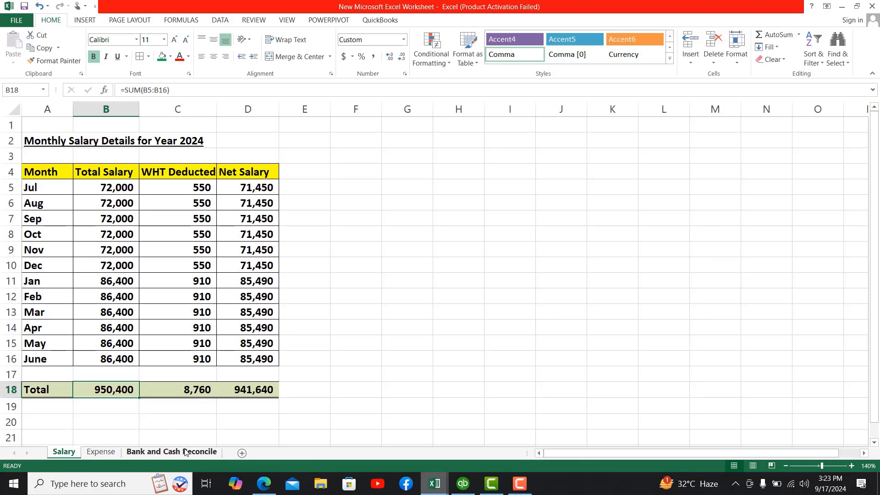
click(261, 493)
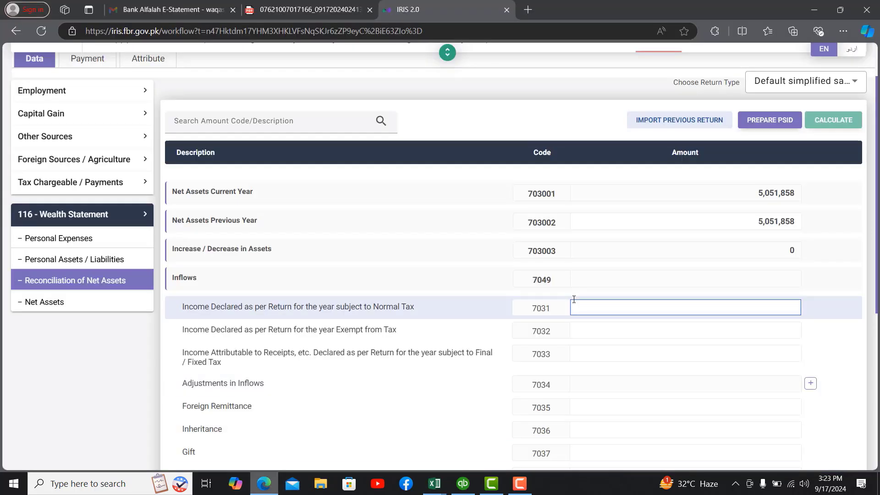
text(950,400)
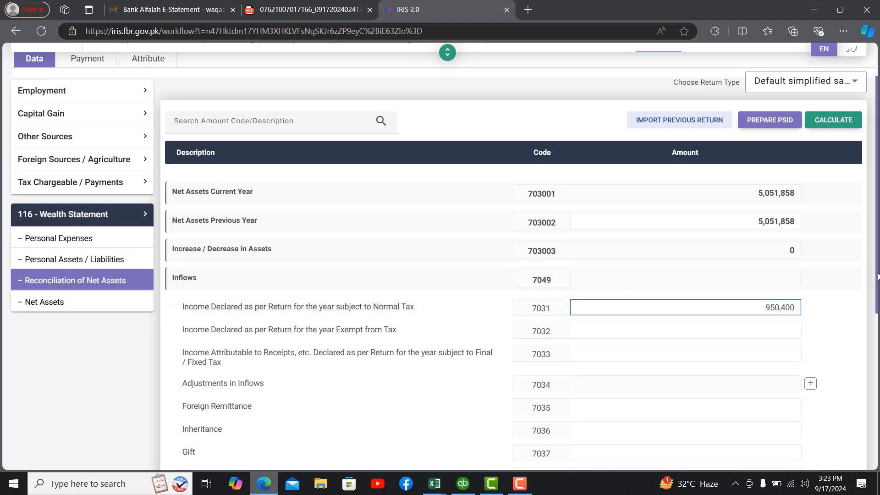
click(833, 121)
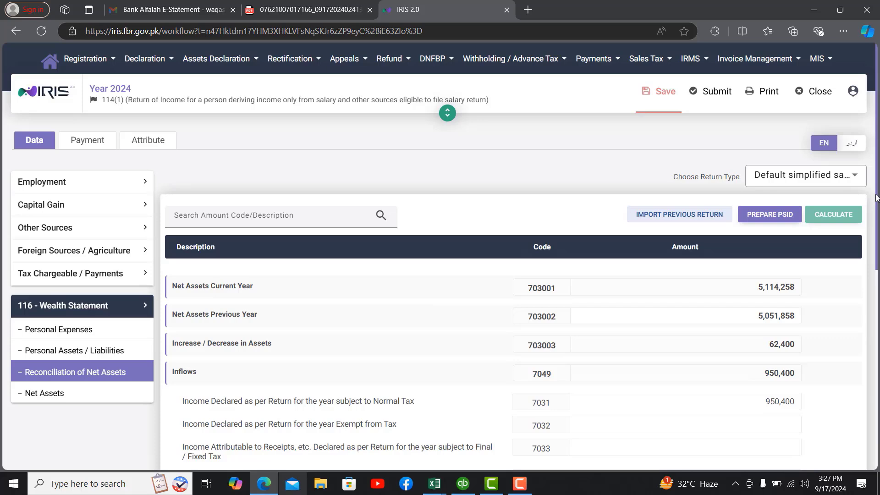
drag(875, 197, 860, 374)
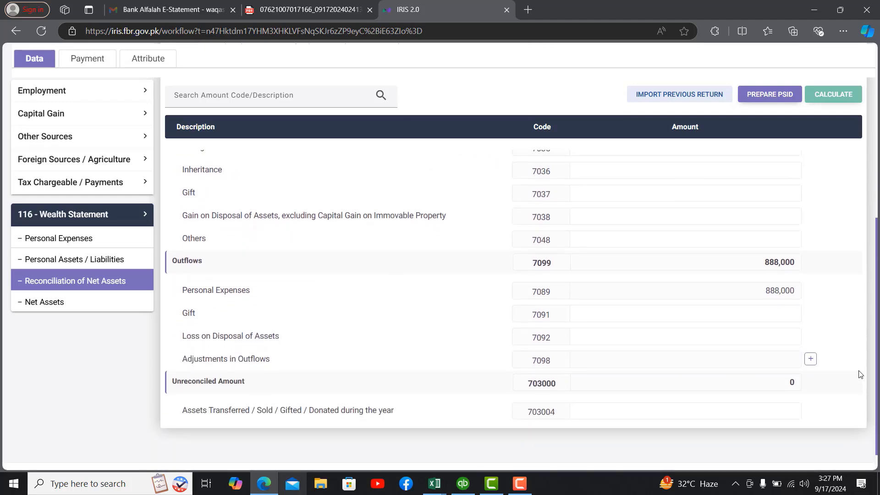
scroll(860, 373, up, 10)
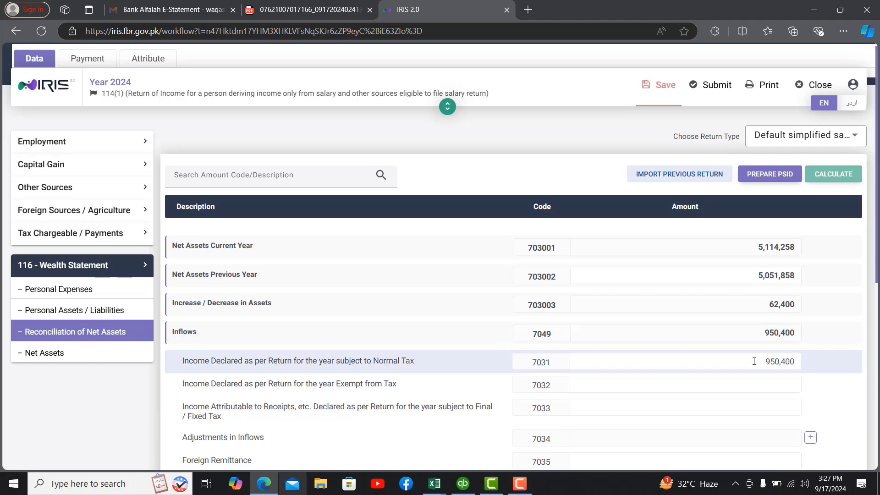
drag(757, 362, 807, 359)
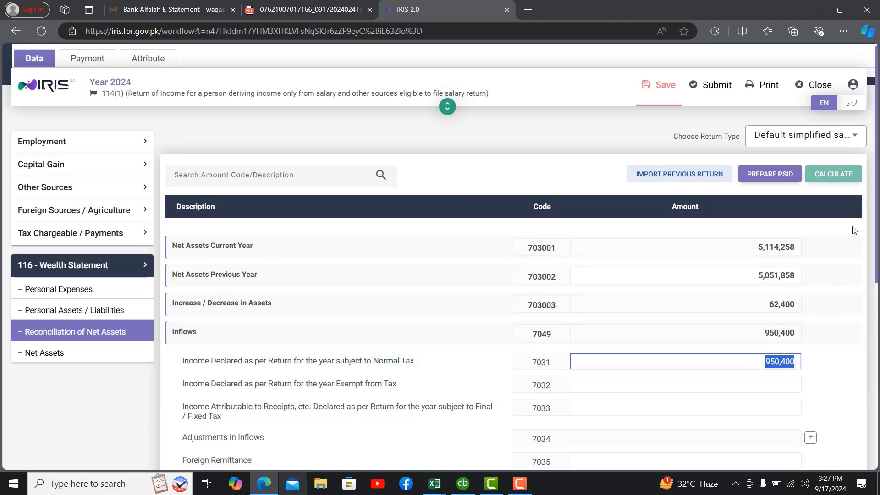
drag(878, 219, 865, 370)
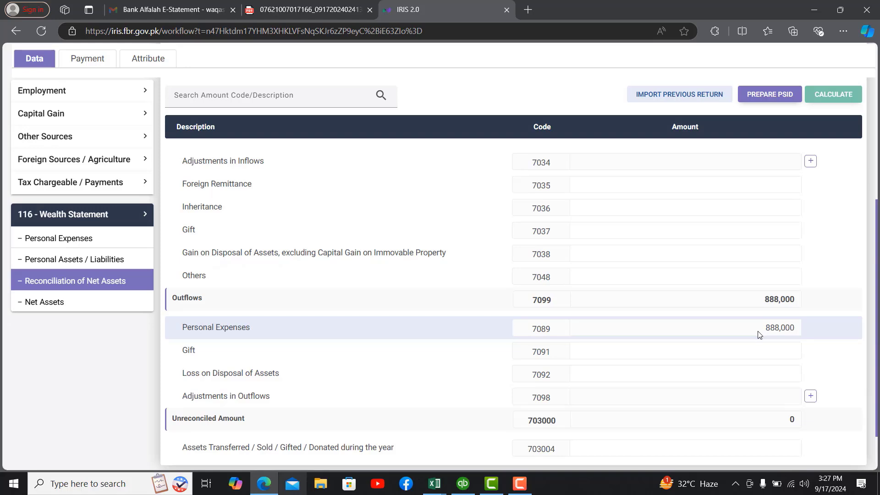
drag(758, 335, 798, 328)
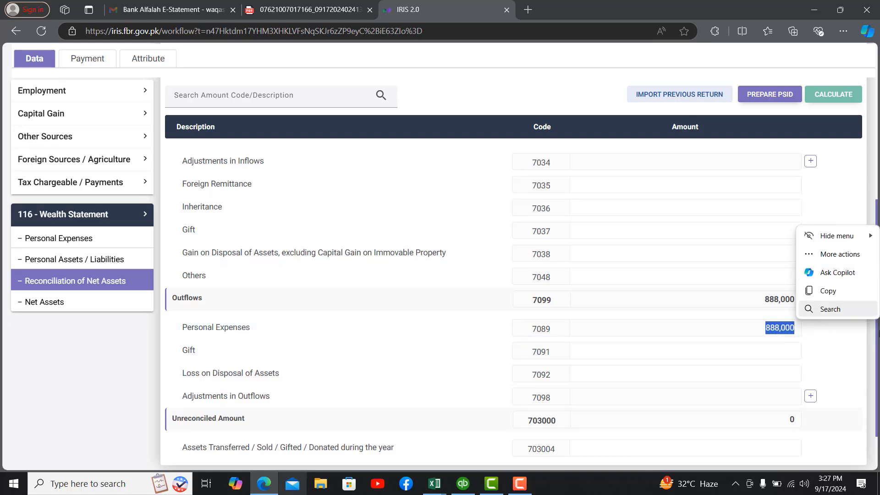
scroll(466, 401, down, 1)
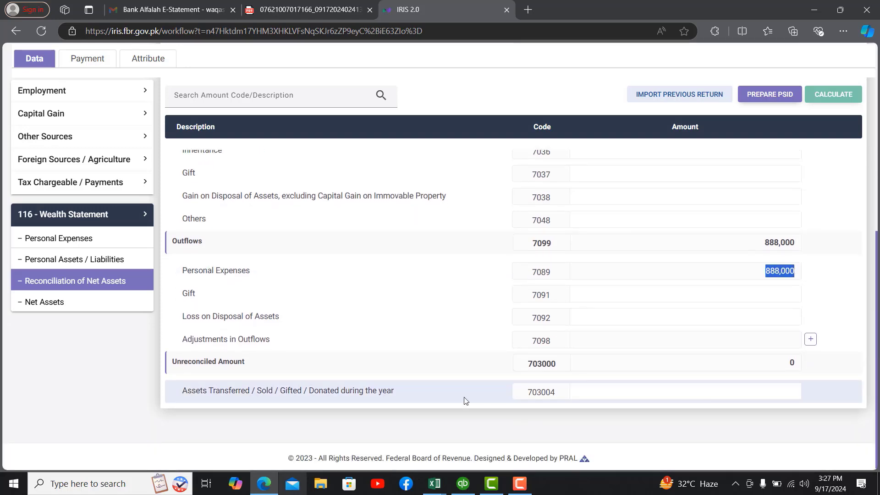
Step: Verify zero unreconciled amount, review computations showing 3,712 refundable income tax, and save the return
drag(773, 363, 799, 362)
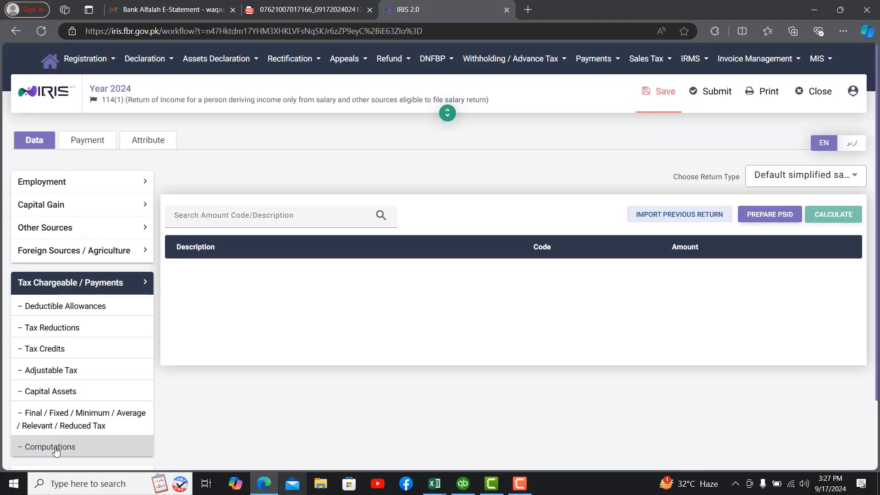
click(57, 446)
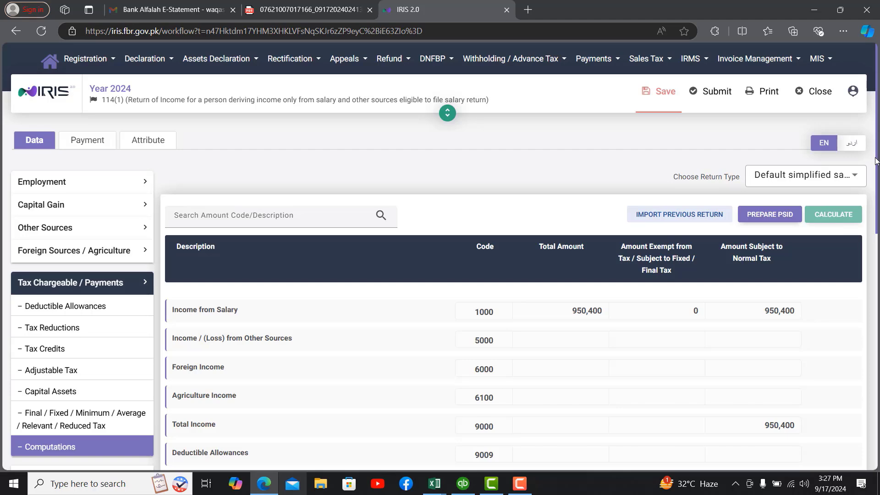
drag(877, 161, 865, 422)
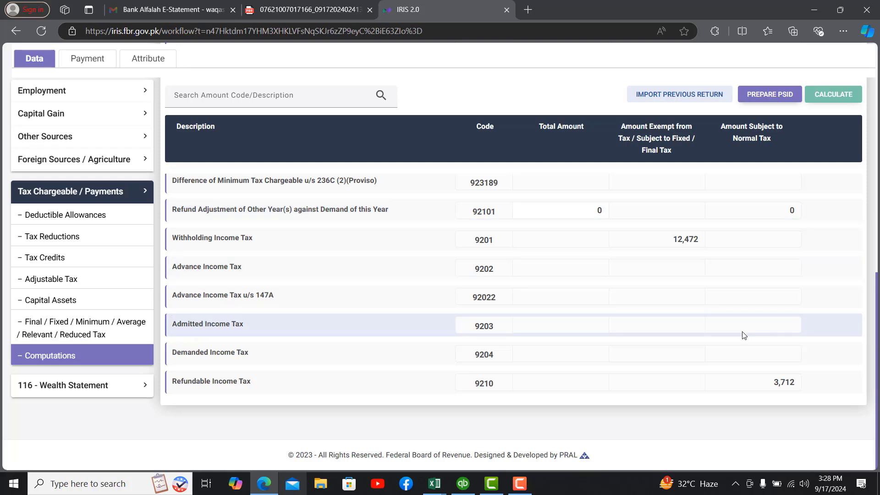
double_click(784, 384)
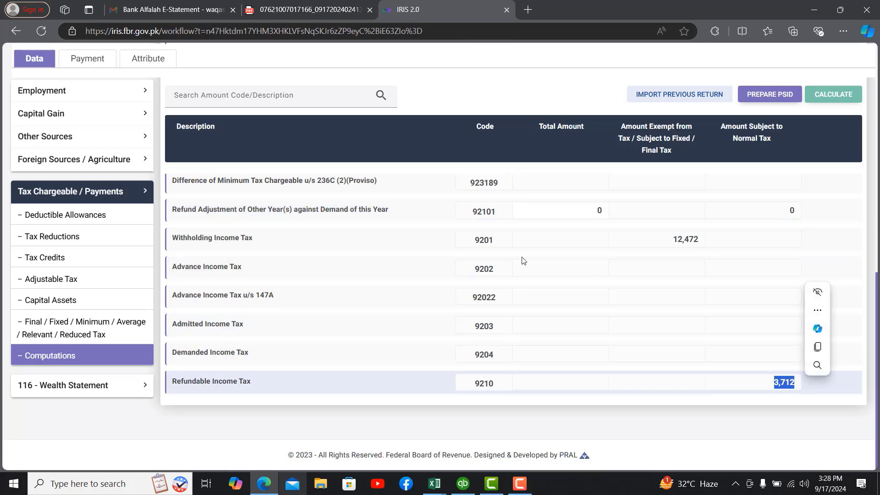
drag(877, 315, 877, 94)
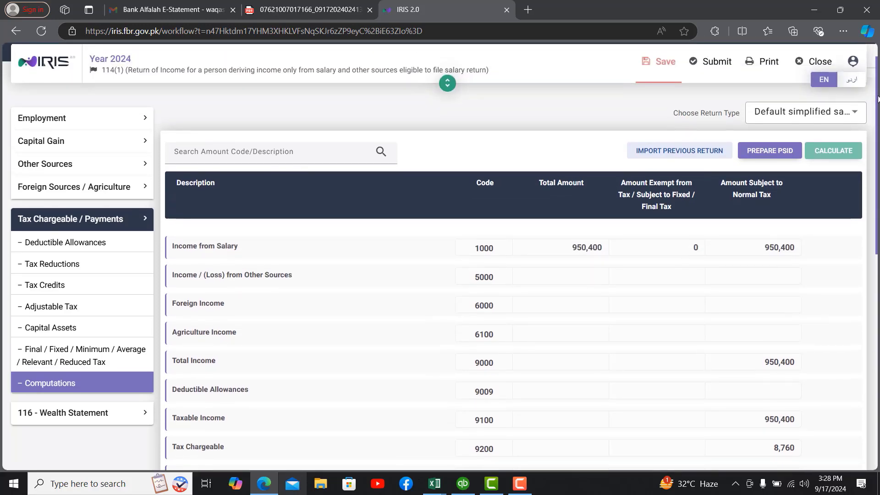
click(662, 69)
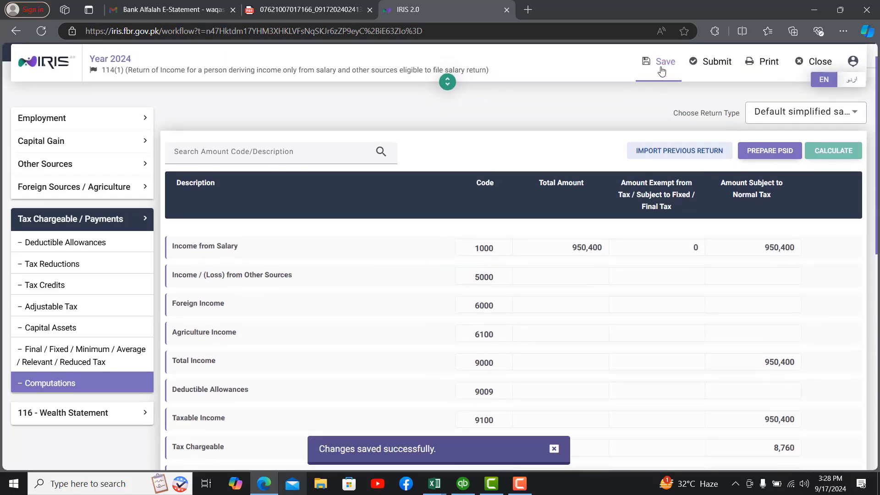
Step: Submit the Tax Year 2024 return after re-entering the 4-digit declaration PIN
click(720, 67)
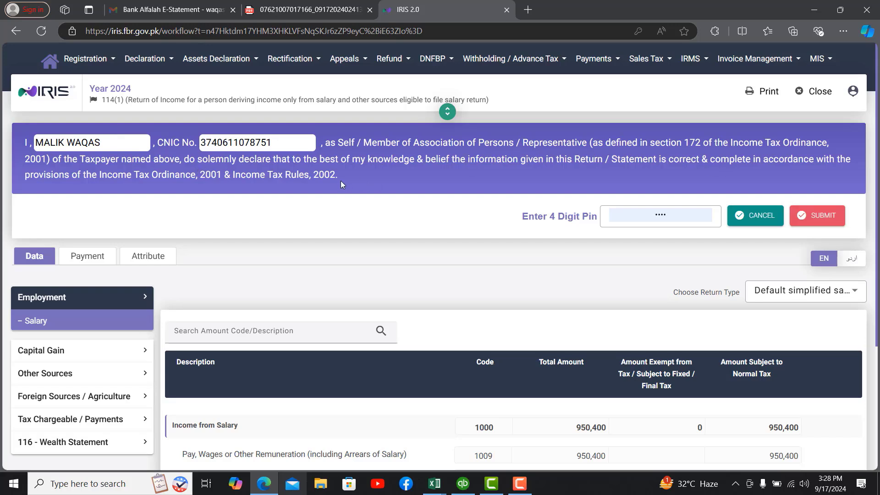
click(673, 214)
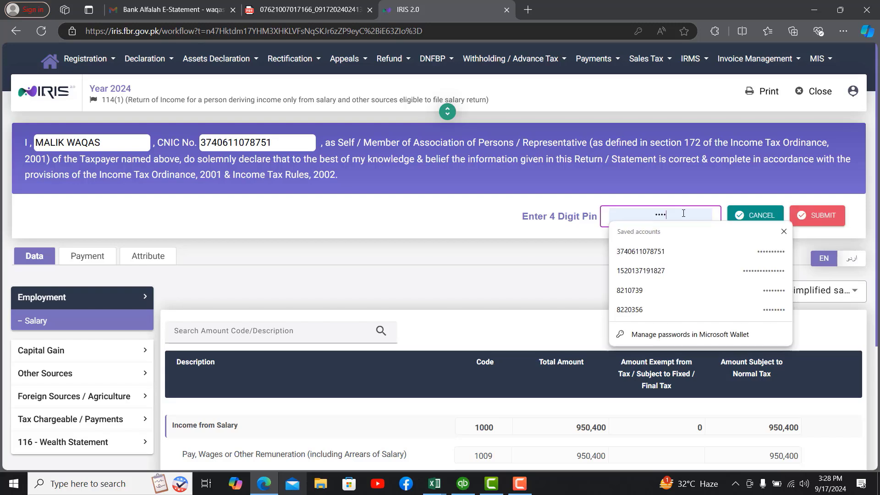
click(673, 213)
key(BackSpace)
key(BackSpace)
key(BackSpace)
key(BackSpace)
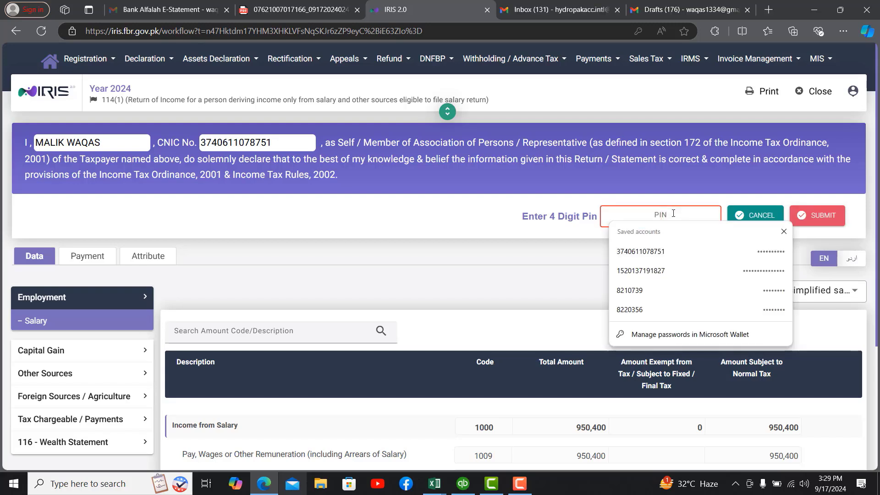
text(••••)
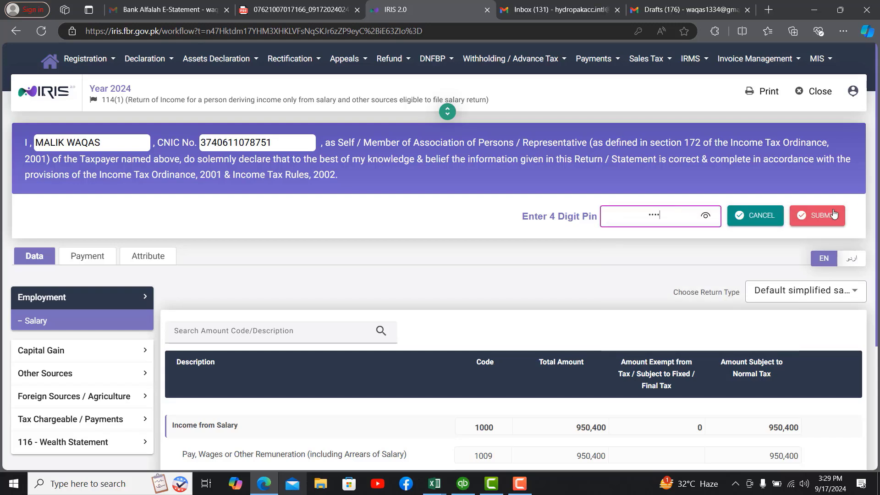
click(820, 220)
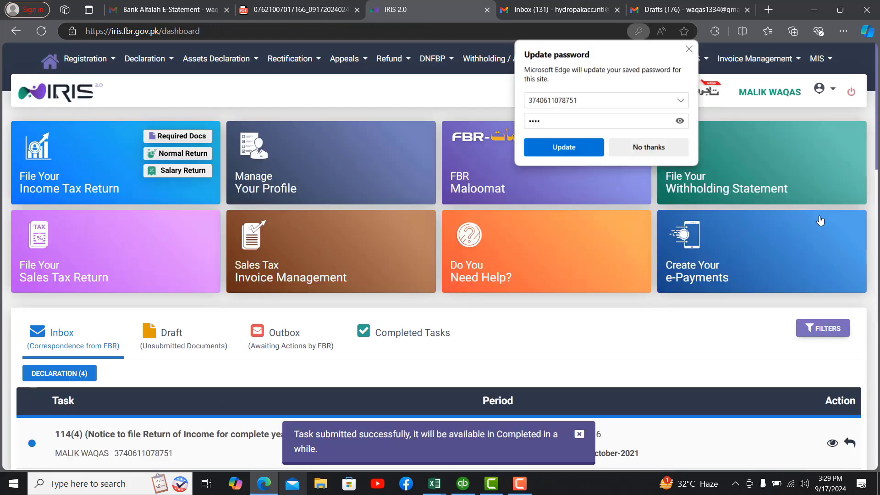
Step: Decline Edge's password update, then list Completed Tasks under Declaration showing the 2024 114(1) return
click(667, 144)
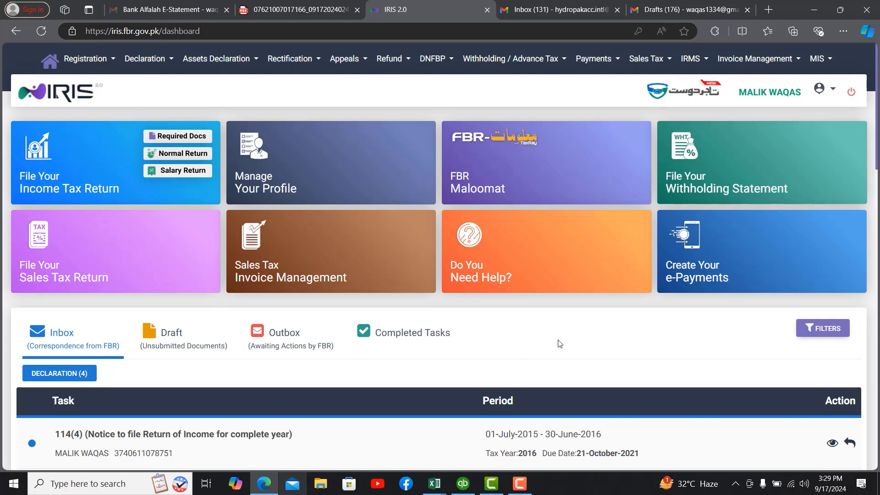
click(413, 333)
scroll(359, 338, down, 1)
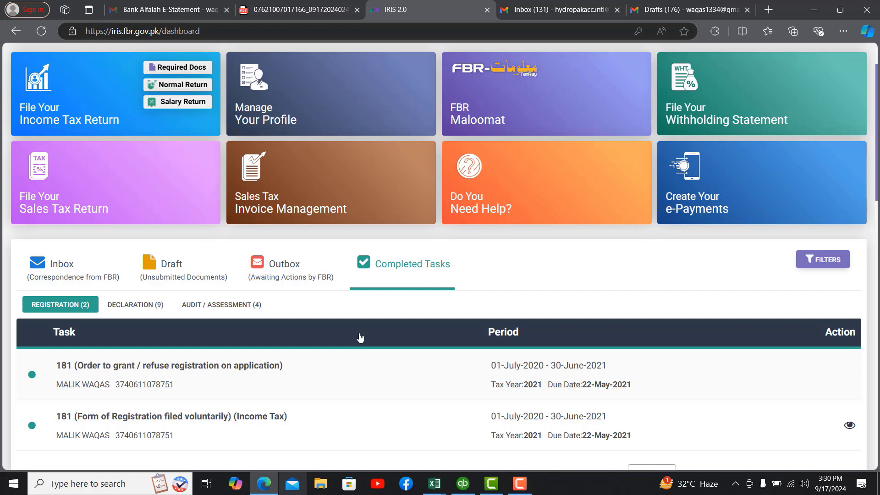
scroll(360, 338, down, 1)
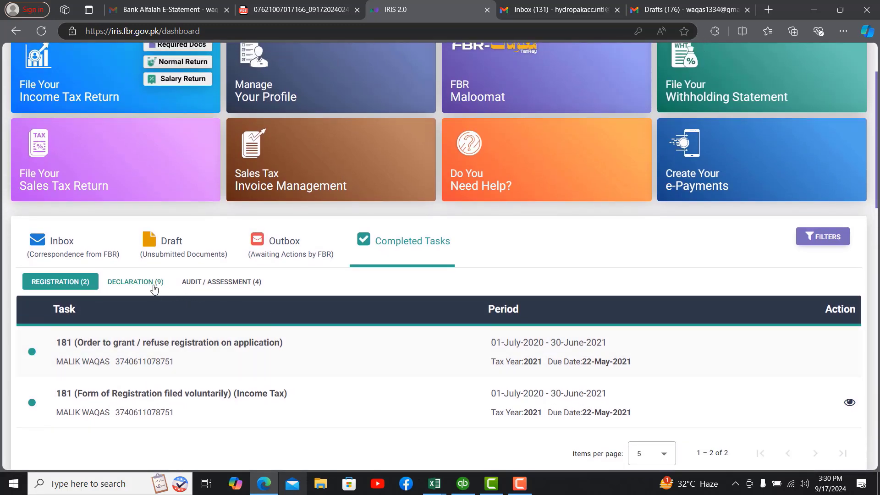
click(154, 288)
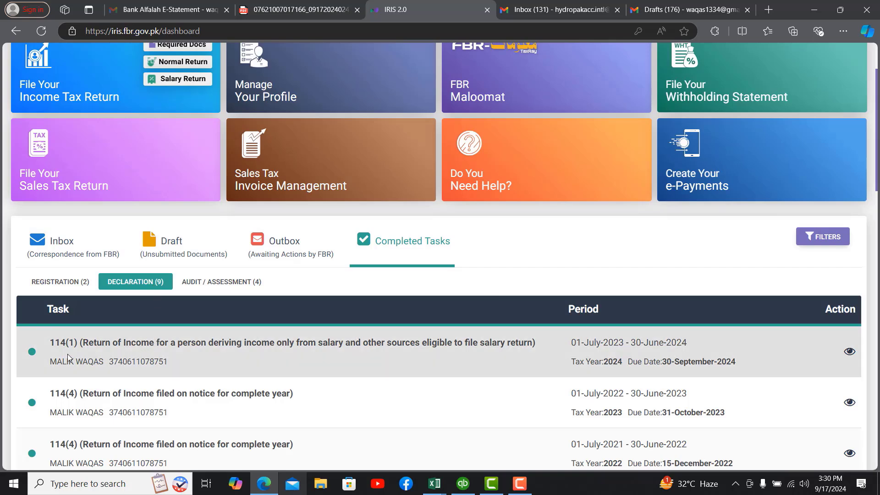